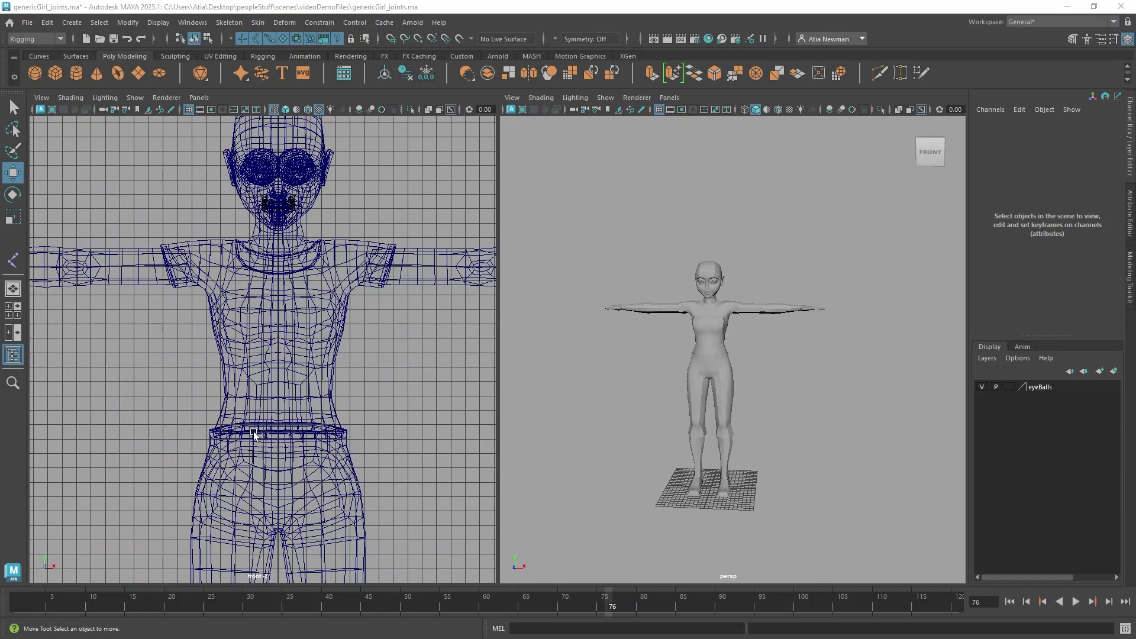
# Try moving the body mesh sideways along the X axis, and undo the move
pyautogui.scroll(3, 257, 432)
pyautogui.keyDown('alt'); pyautogui.moveTo(352, 481); pyautogui.dragTo(307, 256, button='middle'); pyautogui.keyUp('alt')
pyautogui.keyDown('alt'); pyautogui.moveTo(308, 257); pyautogui.dragTo(304, 300); pyautogui.keyUp('alt')
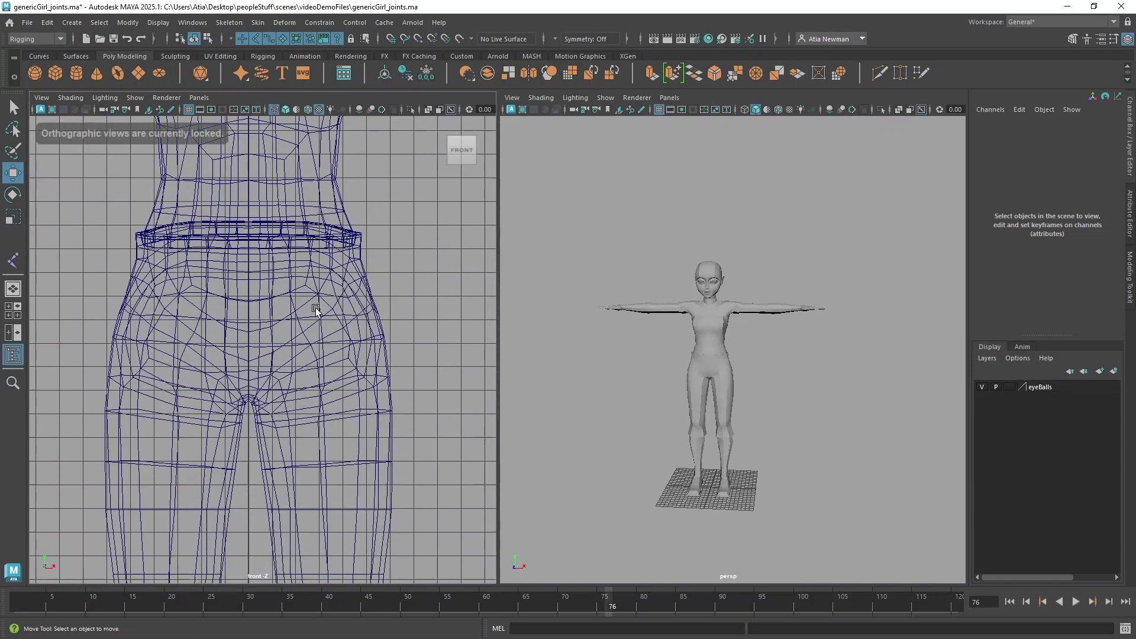
pyautogui.click(736, 388)
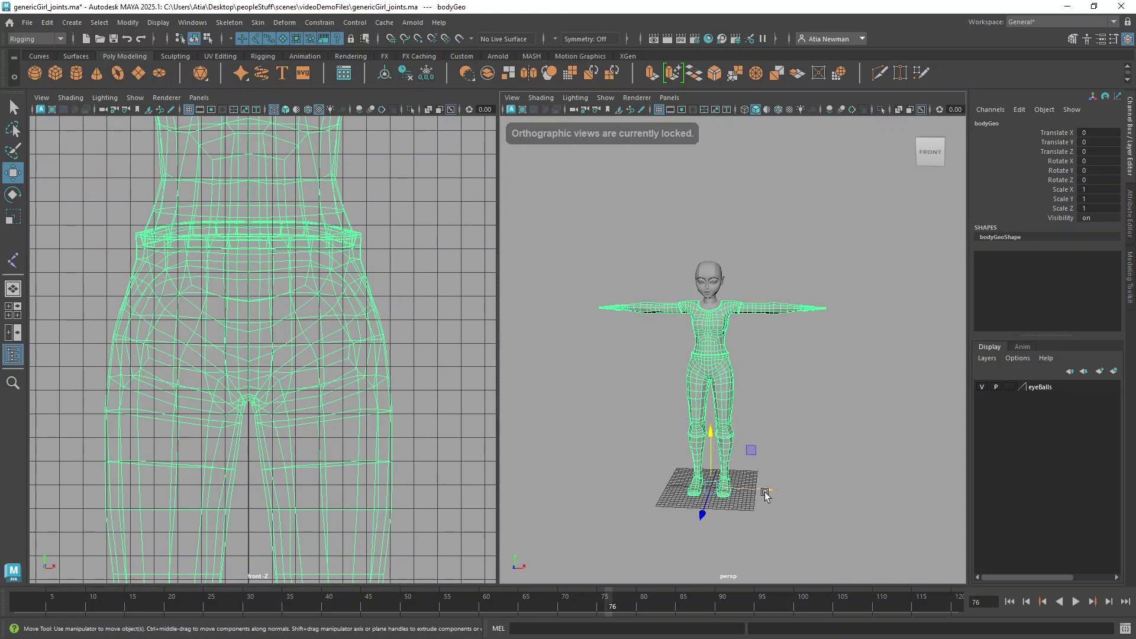
pyautogui.moveTo(762, 491); pyautogui.dragTo(840, 502)
pyautogui.hotkey('ctrl', 'z')
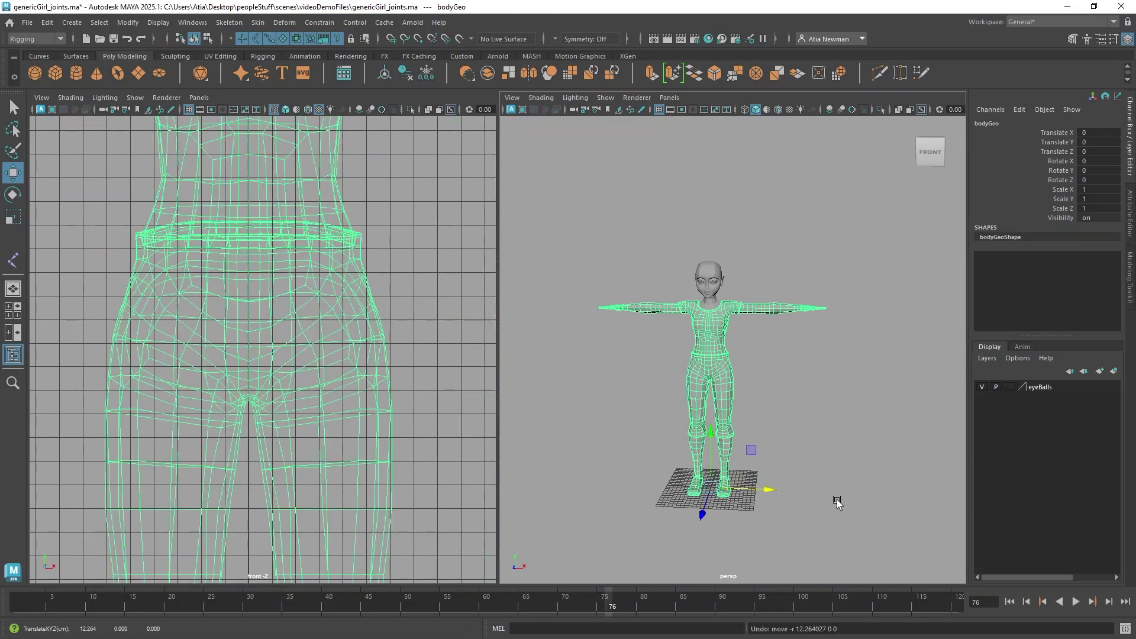
pyautogui.hotkey('ctrl', 'z')
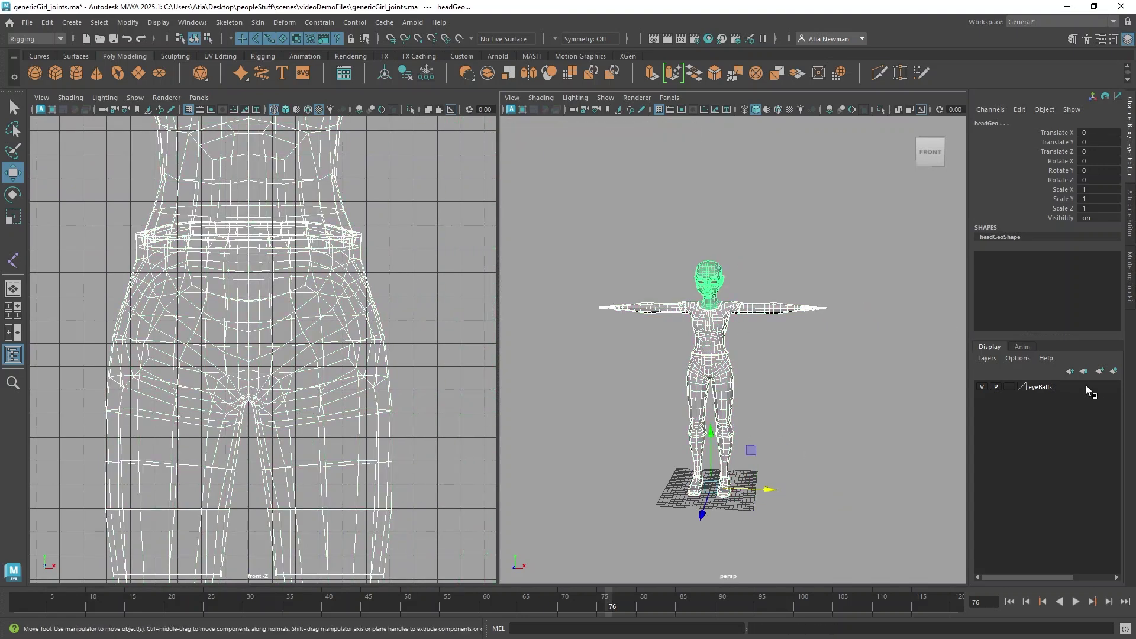
# Create a display layer from the selected head and body meshes, set it to reference mode, and clear the selection
pyautogui.click(1115, 373)
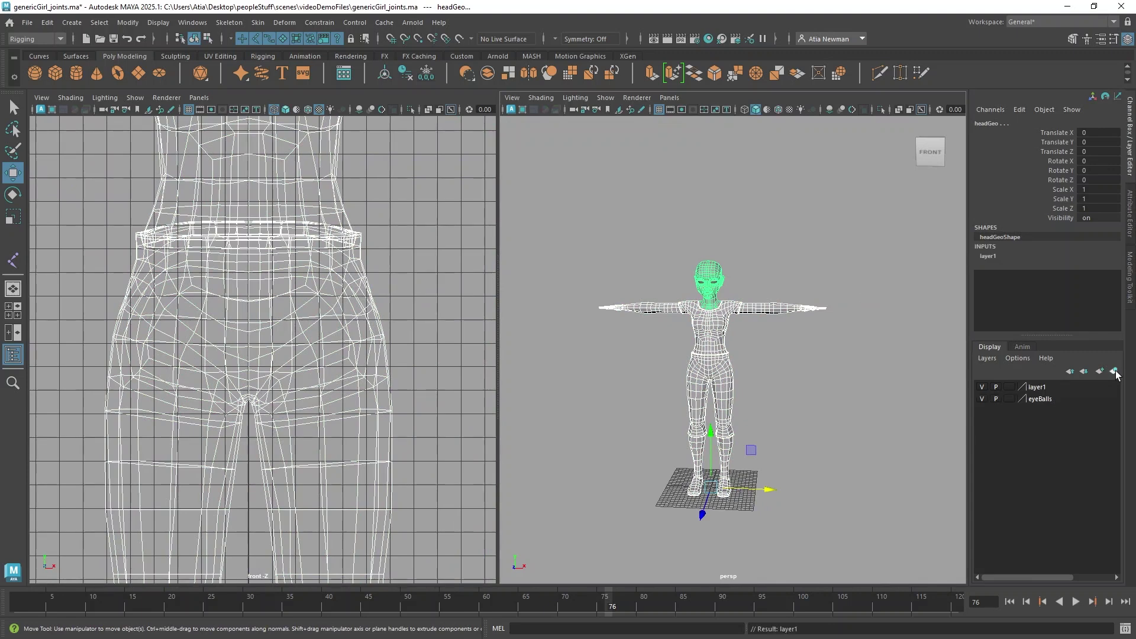
pyautogui.click(1013, 386)
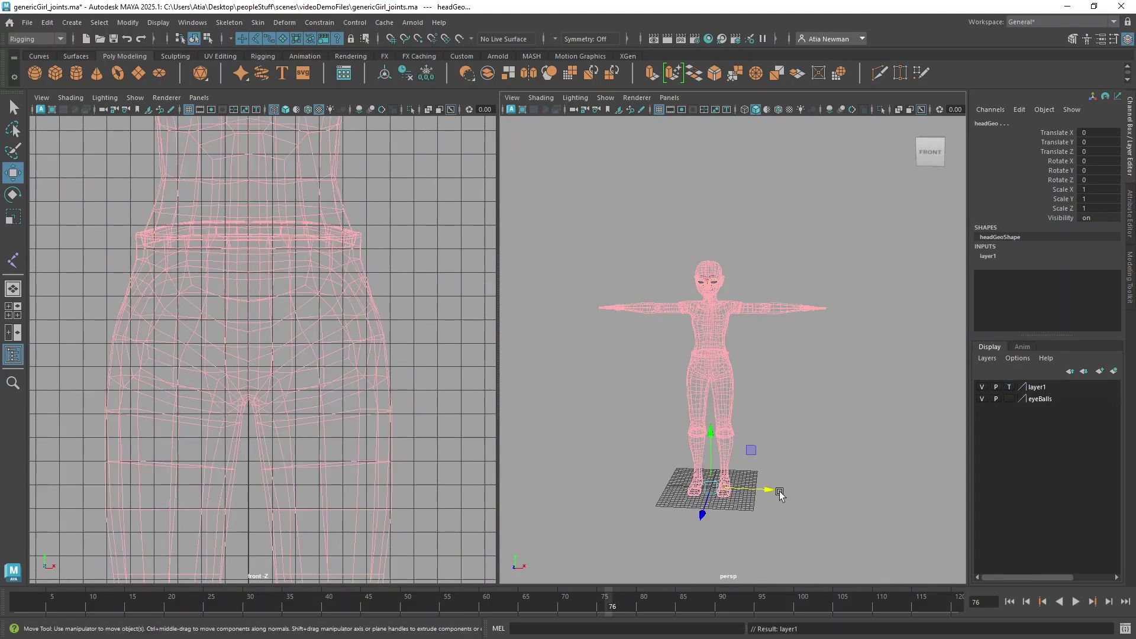
pyautogui.click(1011, 386)
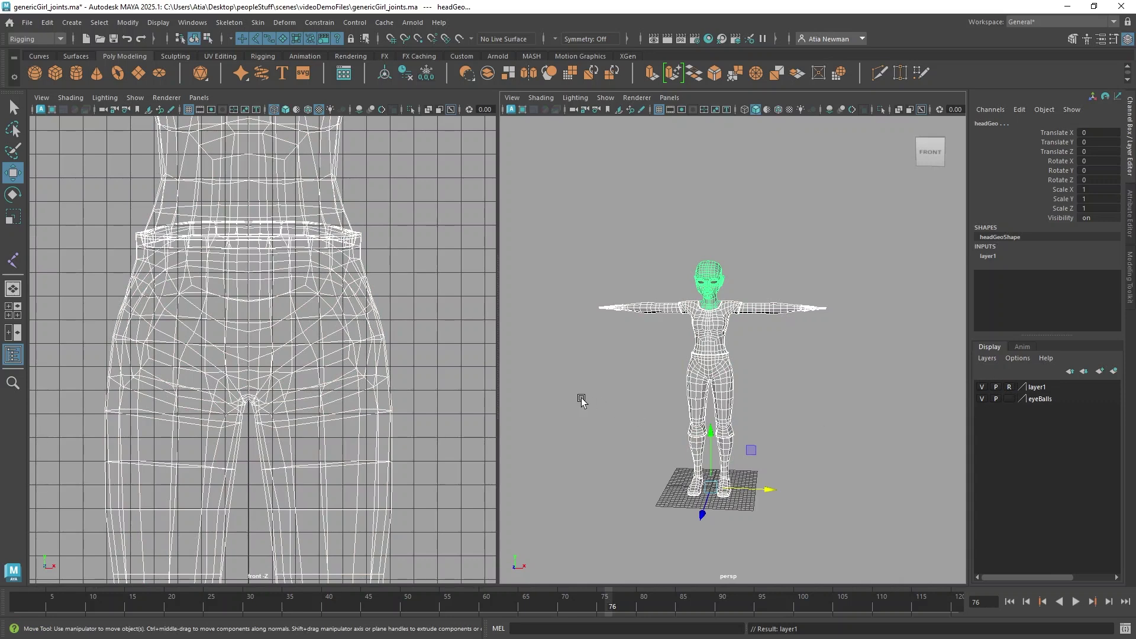
pyautogui.click(582, 401)
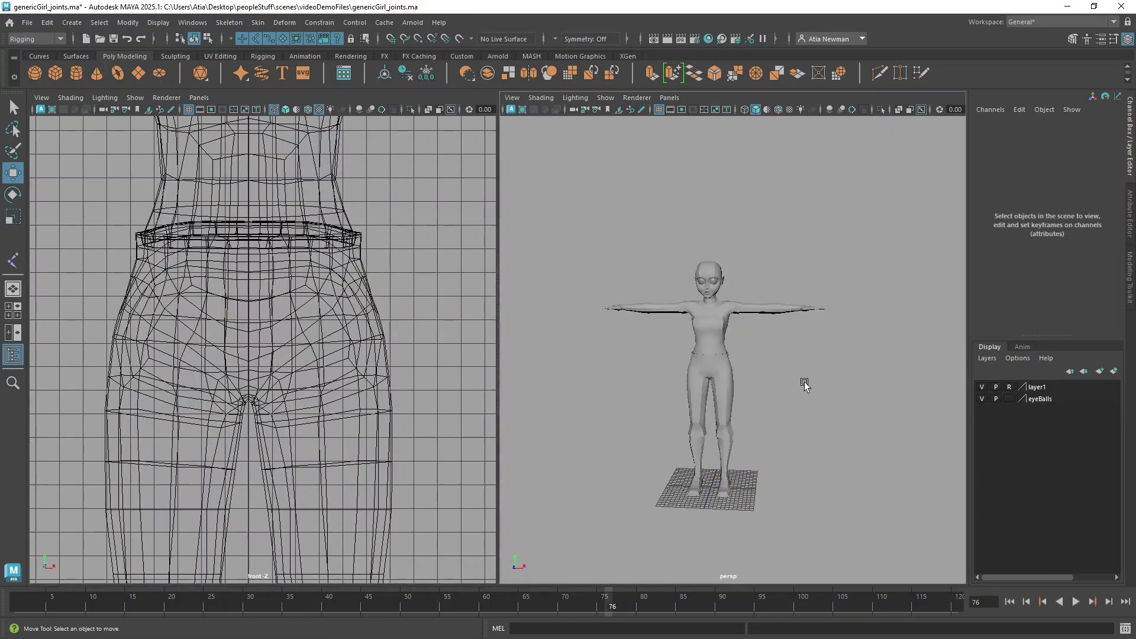
# Try the normal and template display modes on the mesh layer, and return it to reference mode
pyautogui.click(1011, 386)
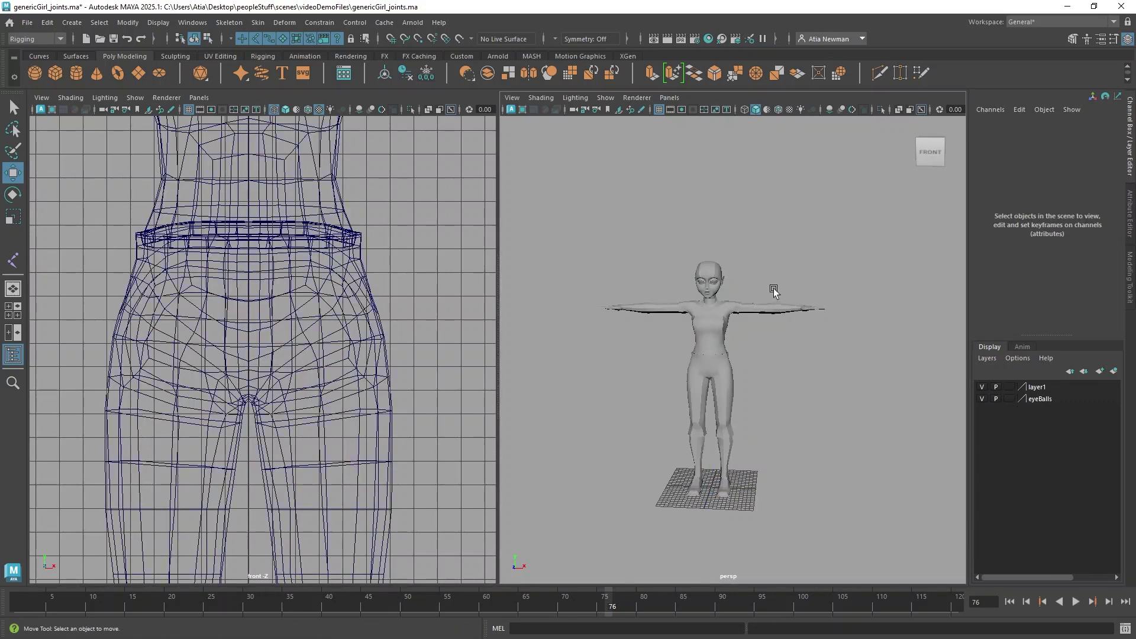
pyautogui.click(1010, 386)
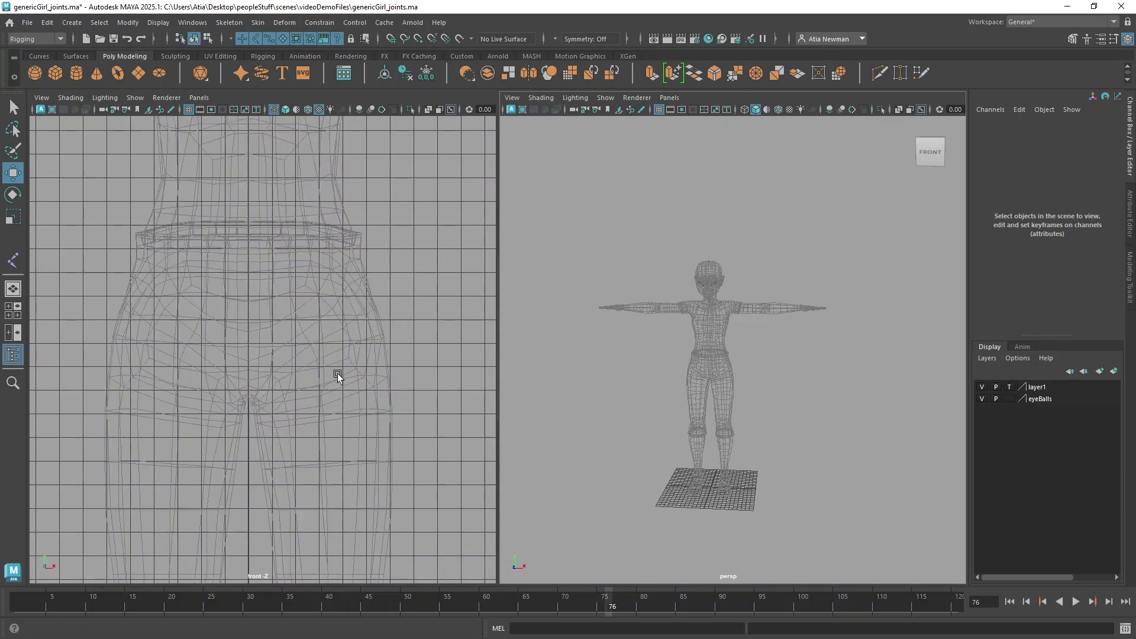
pyautogui.scroll(-5, 337, 374)
pyautogui.scroll(5, 337, 374)
pyautogui.scroll(3, 470, 423)
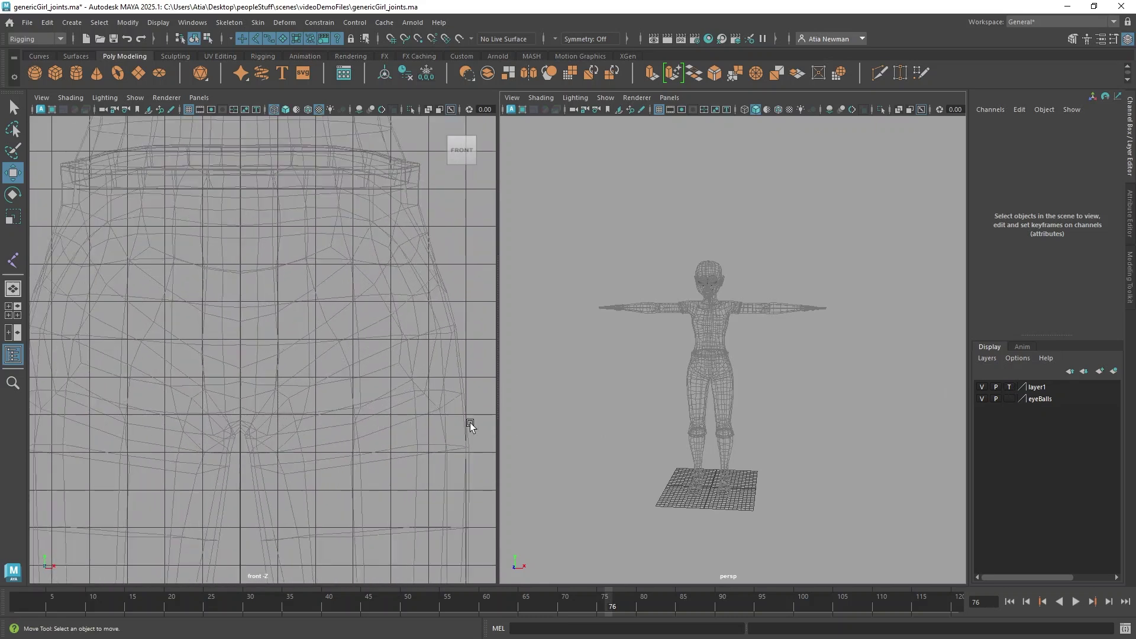
pyautogui.scroll(-6, 470, 423)
pyautogui.keyDown('alt'); pyautogui.moveTo(193, 247); pyautogui.dragTo(260, 473, button='middle'); pyautogui.keyUp('alt')
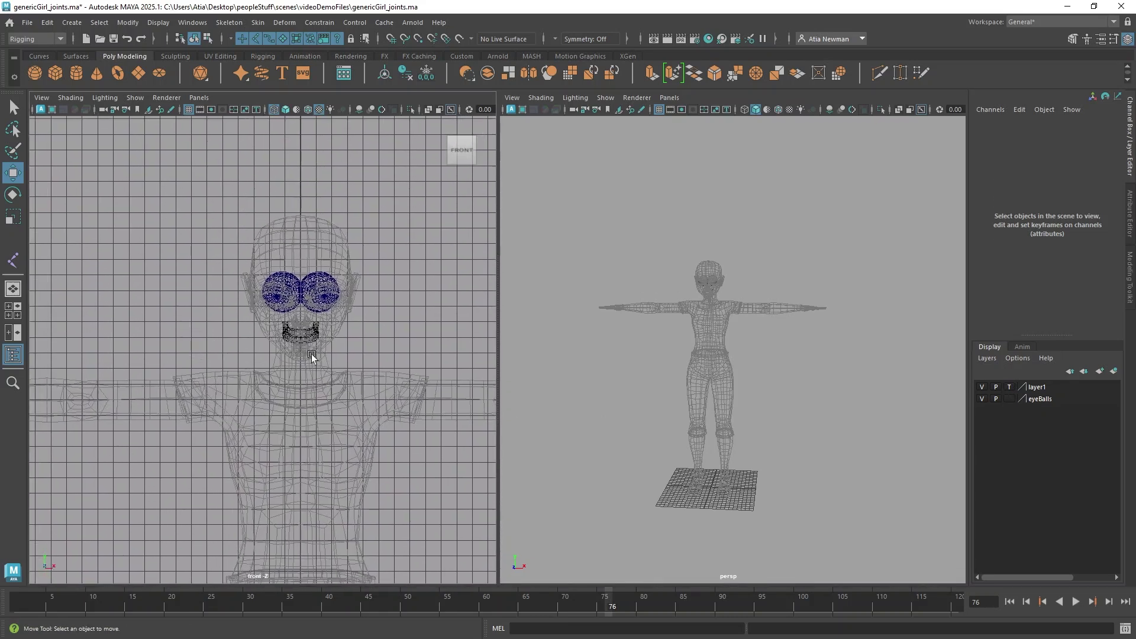
pyautogui.scroll(3, 372, 448)
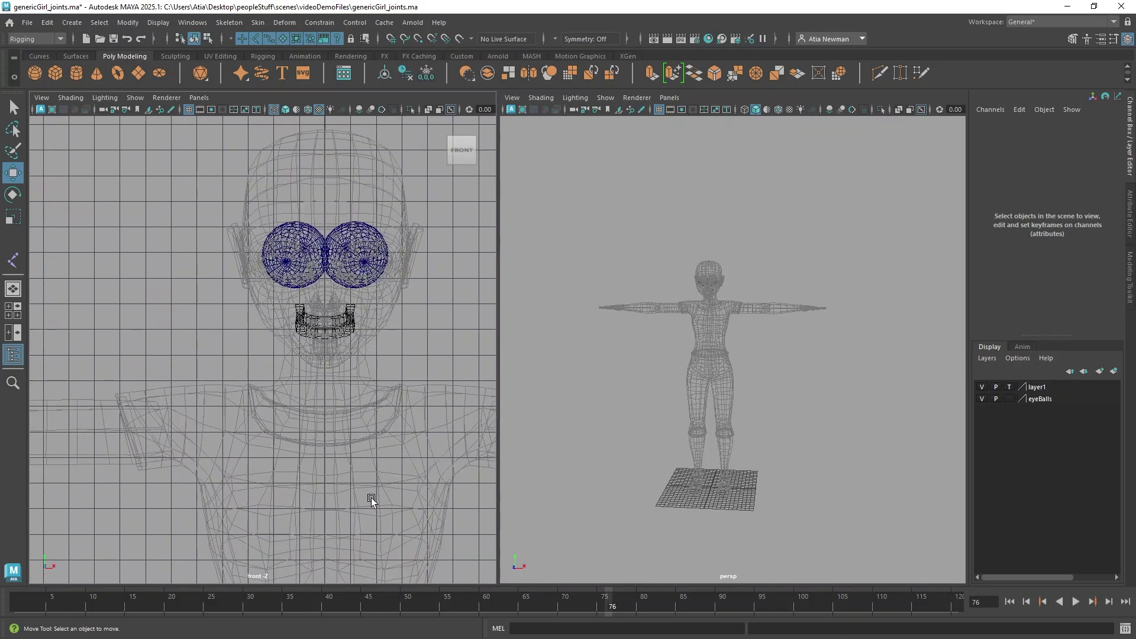
pyautogui.keyDown('alt'); pyautogui.moveTo(371, 497); pyautogui.dragTo(516, 314, button='middle'); pyautogui.keyUp('alt')
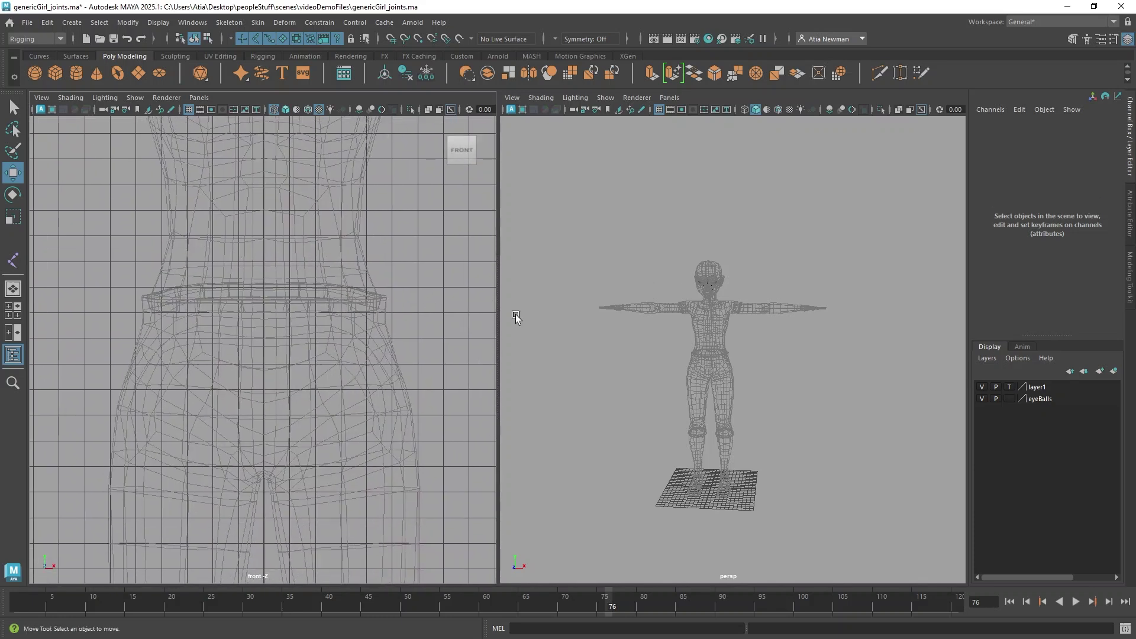
pyautogui.click(1011, 385)
# Switch the perspective viewport to the side view and display it in wireframe
pyautogui.scroll(6, 583, 438)
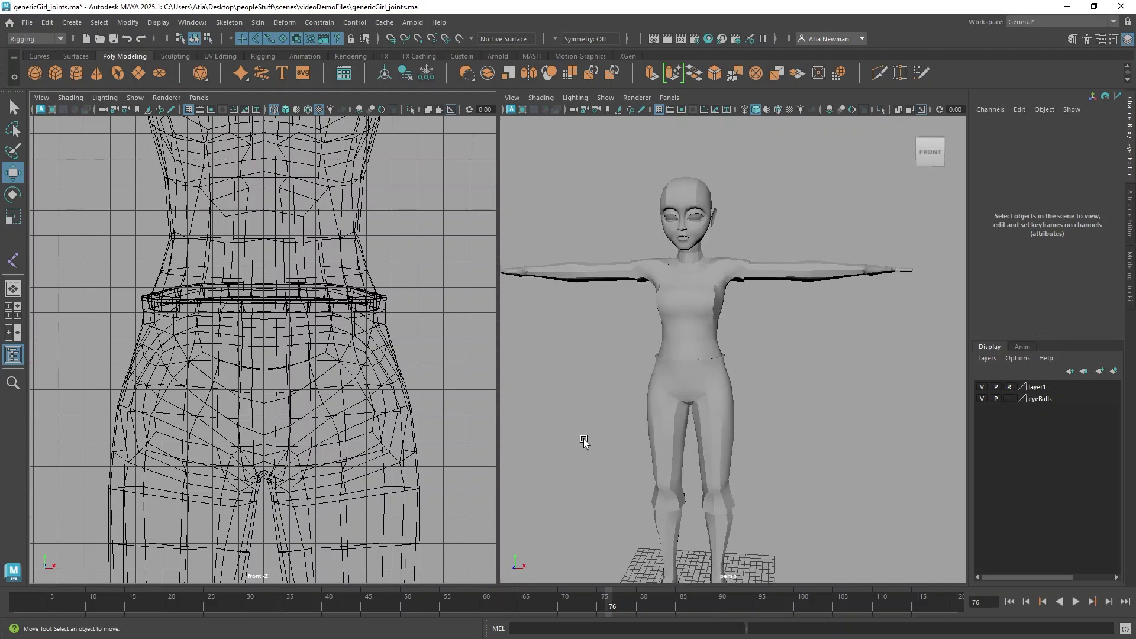
pyautogui.press('space')
pyautogui.moveTo(669, 431); pyautogui.dragTo(709, 431)
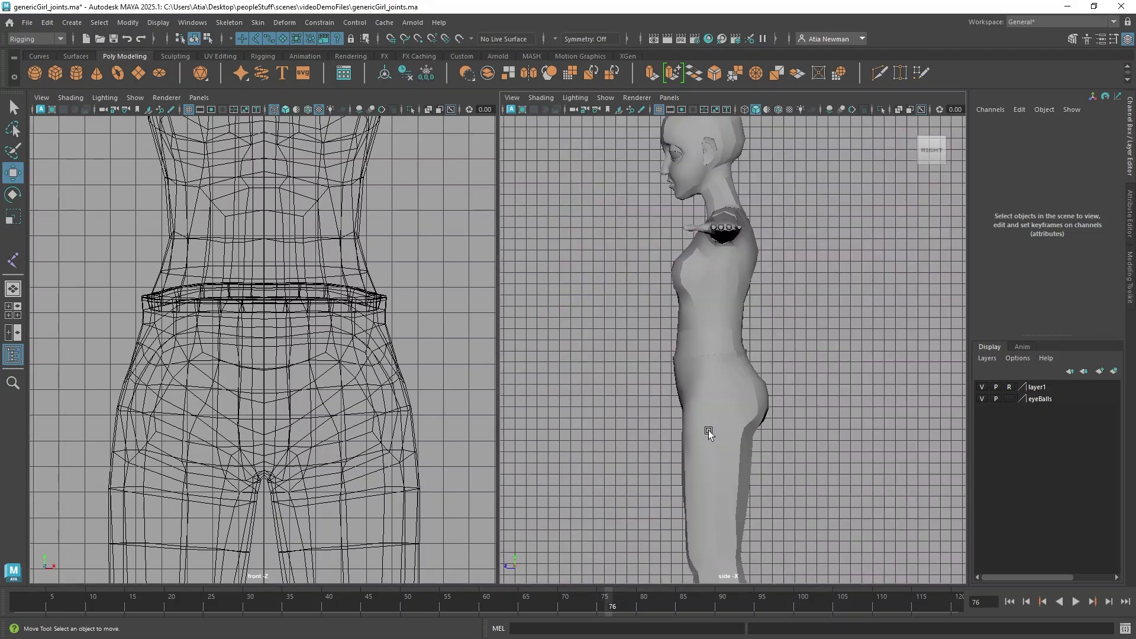
pyautogui.press('4')
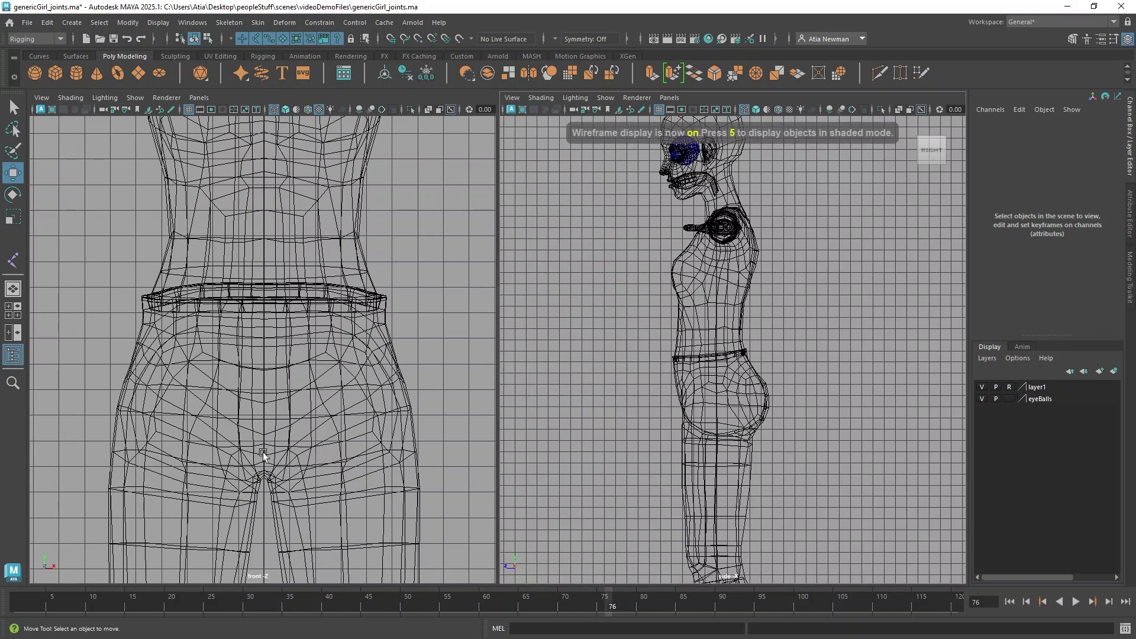
pyautogui.scroll(3, 737, 433)
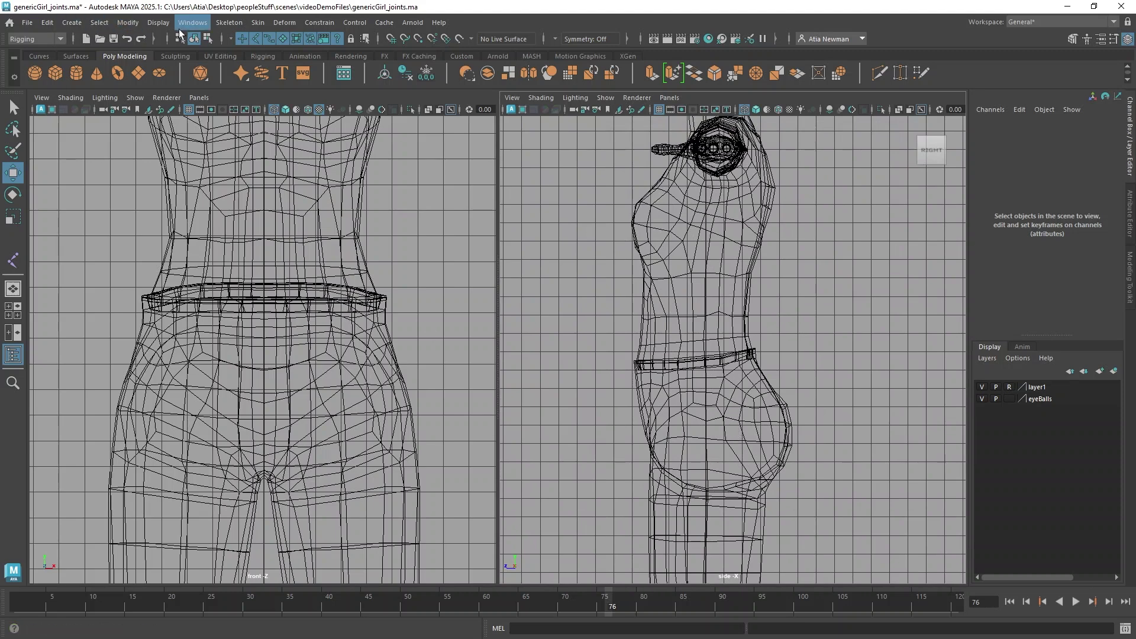
# Create a grid-snapped chain of five spine joints in the side view, from the pelvis at Y 34 straight up with 3-unit spacing
pyautogui.click(226, 26)
pyautogui.click(247, 57)
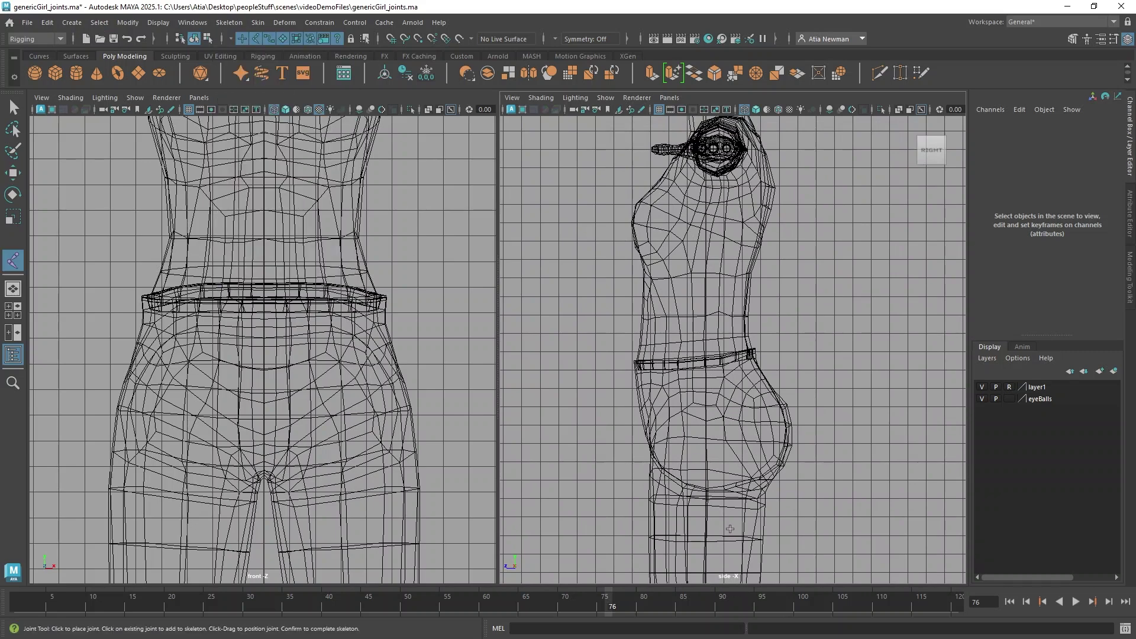
pyautogui.press('x')
pyautogui.click(704, 406)
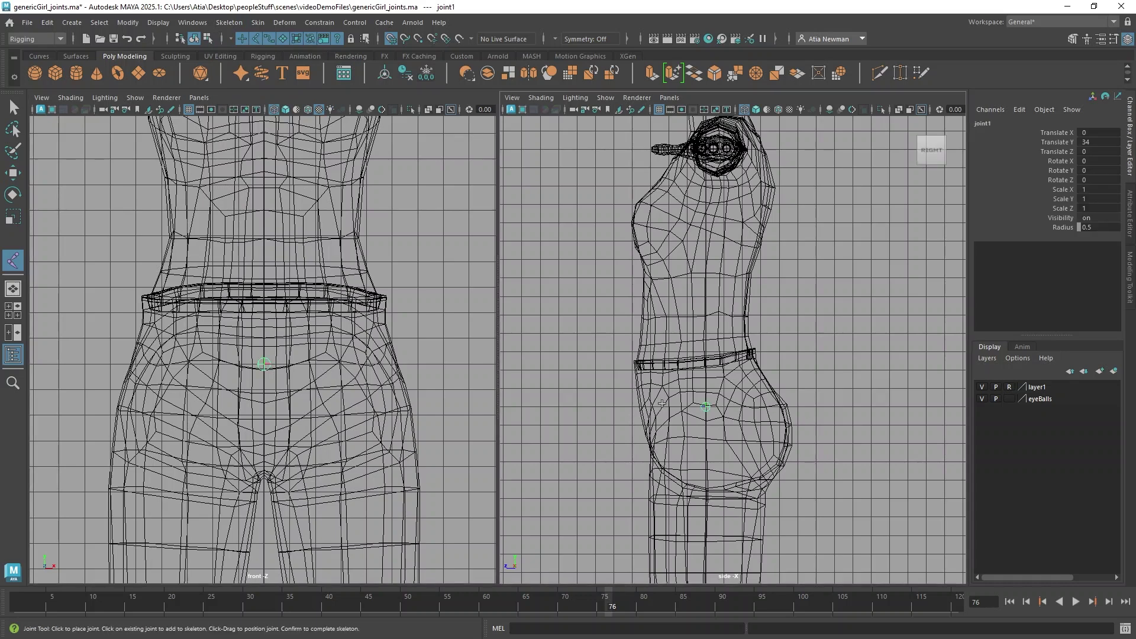
pyautogui.click(704, 352)
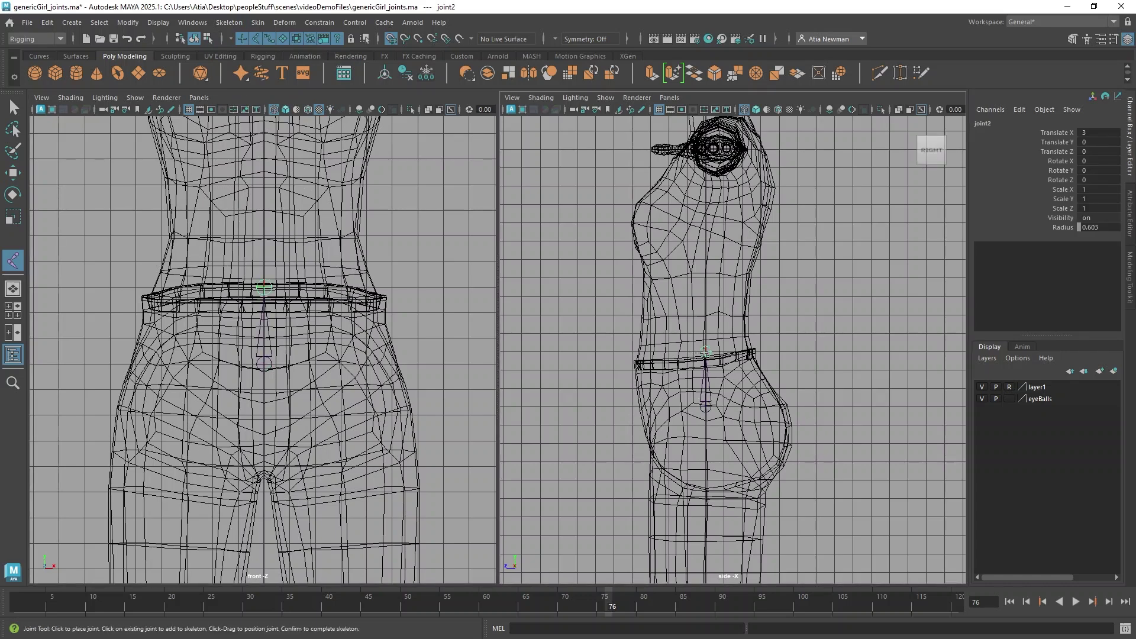
pyautogui.click(705, 297)
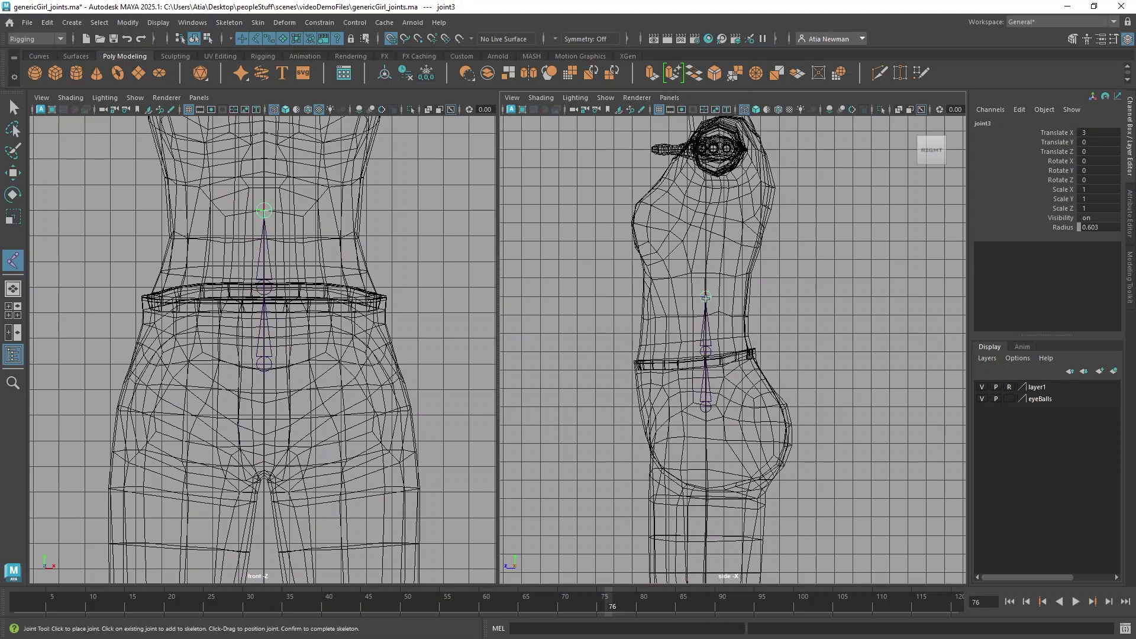
pyautogui.click(706, 238)
pyautogui.click(706, 187)
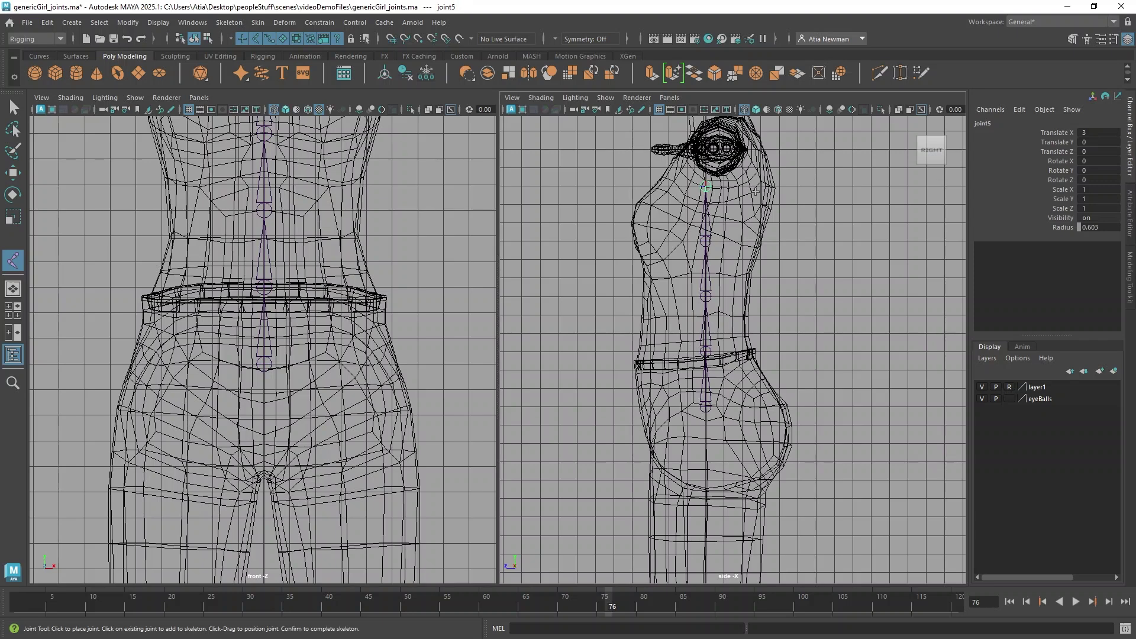
pyautogui.press('Return')
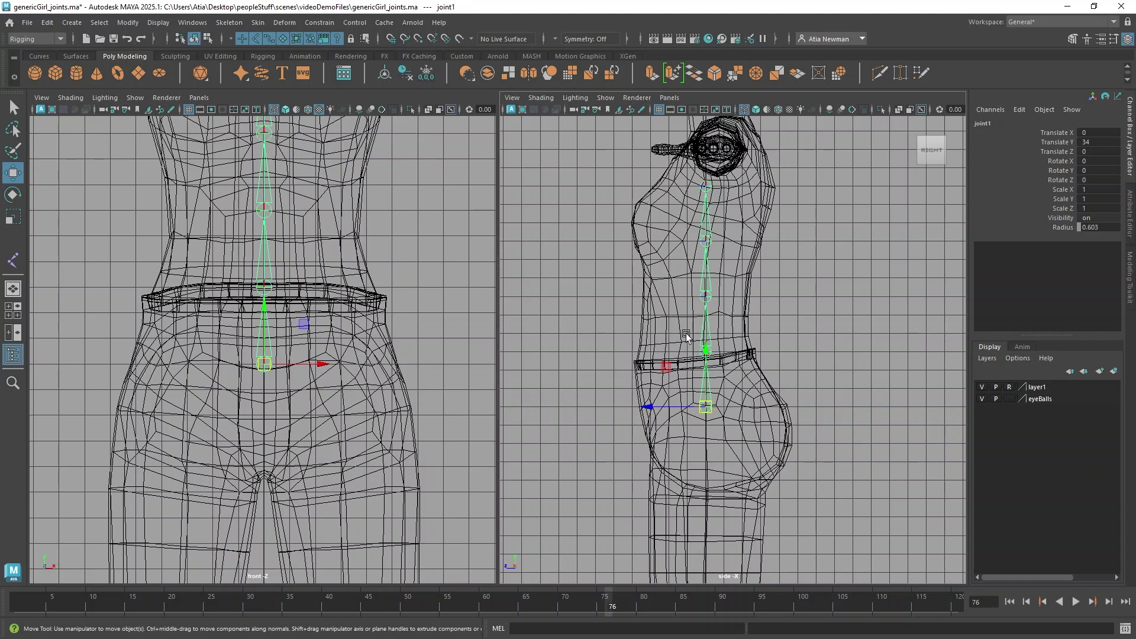
# Walk the joint selection down the spine hierarchy from the root to the last joint, and back up to the second joint
pyautogui.press('Down')
pyautogui.press('Down')
pyautogui.press('Down')
pyautogui.press('Down')
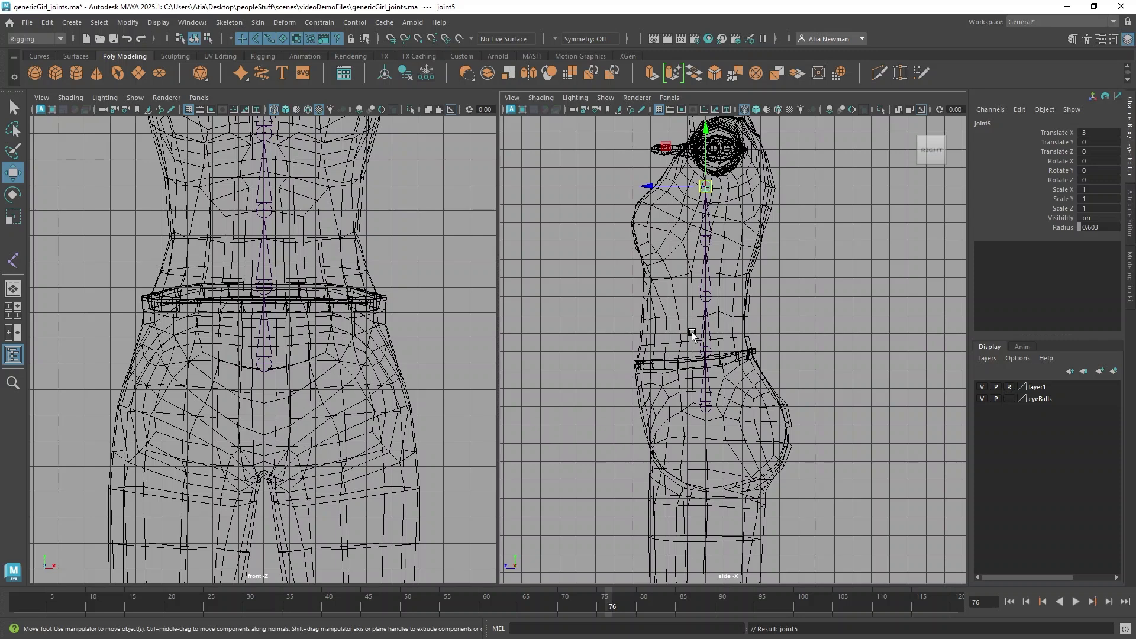
pyautogui.press('Up')
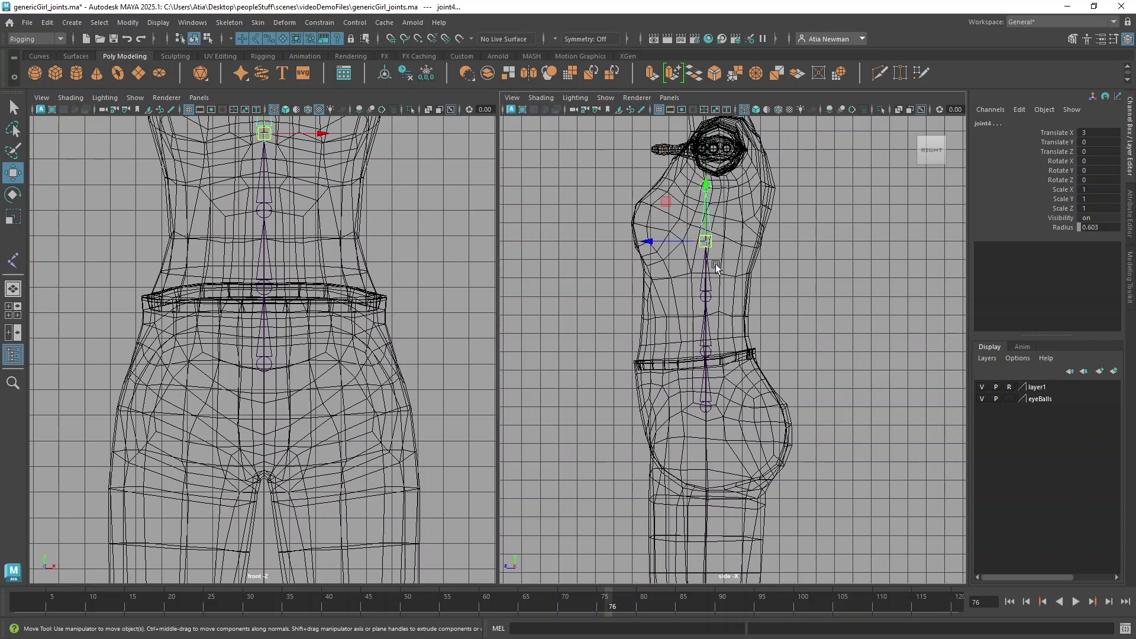
pyautogui.press('Up')
pyautogui.press('Up')
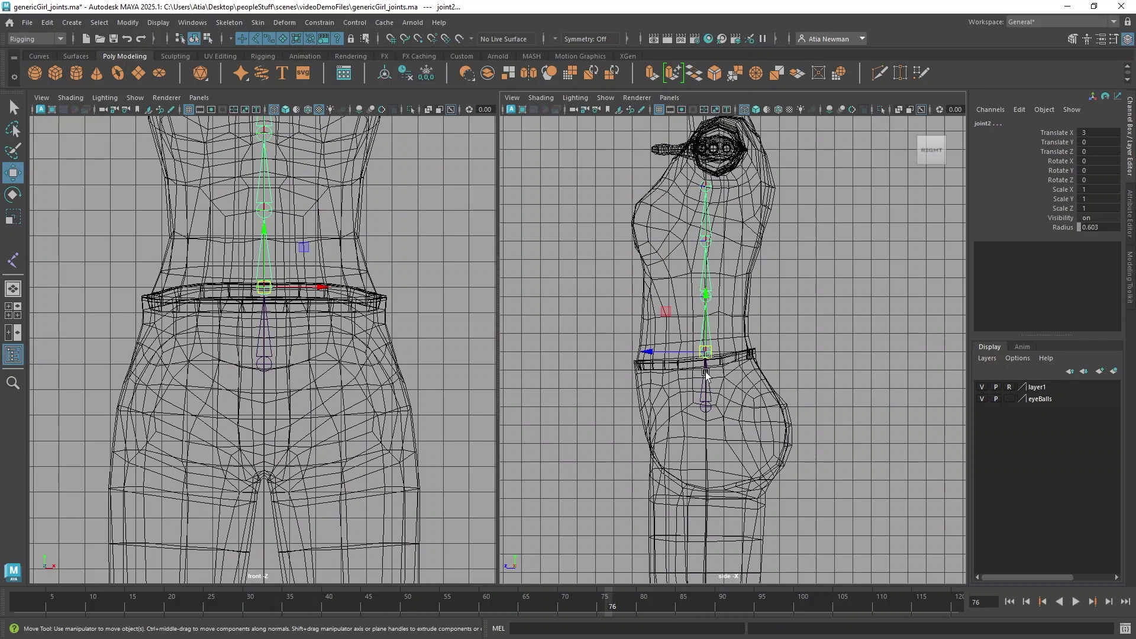
# Snap the selected spine joints onto the root joint, hiding the mesh layer only while snapping
pyautogui.press('v')
pyautogui.moveTo(703, 357); pyautogui.dragTo(709, 404)
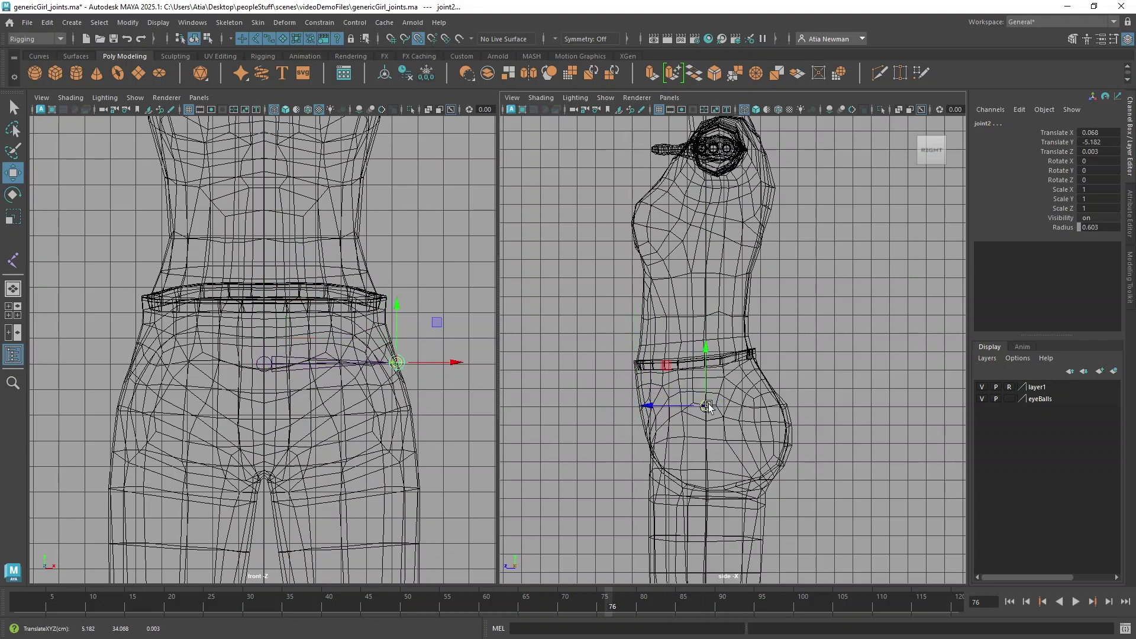
pyautogui.click(981, 387)
pyautogui.moveTo(707, 408); pyautogui.dragTo(678, 413)
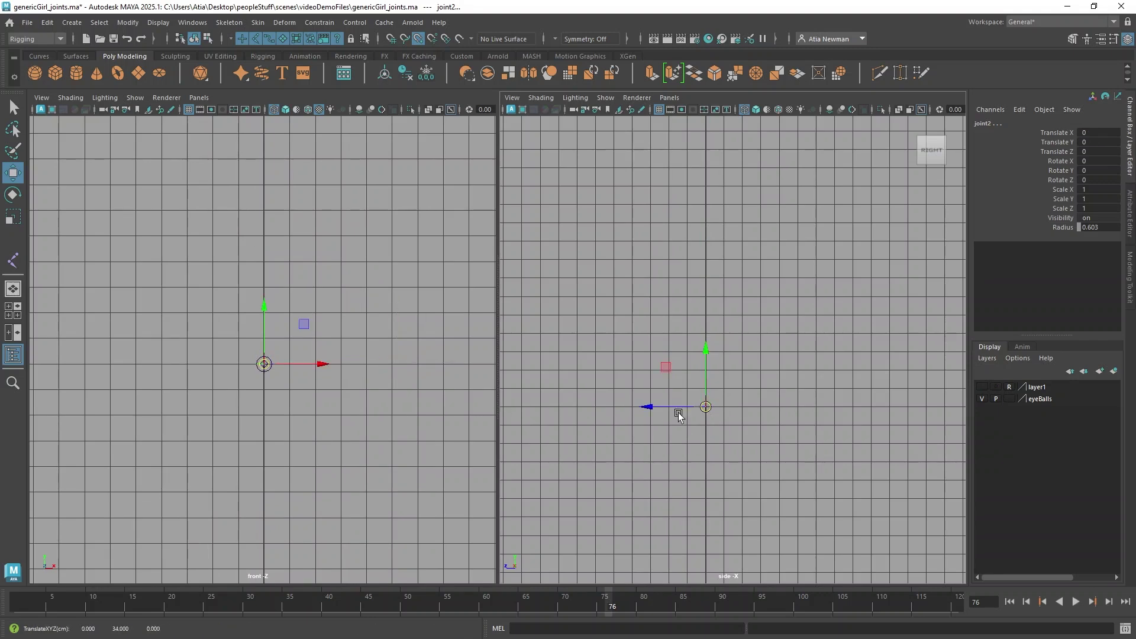
pyautogui.click(982, 387)
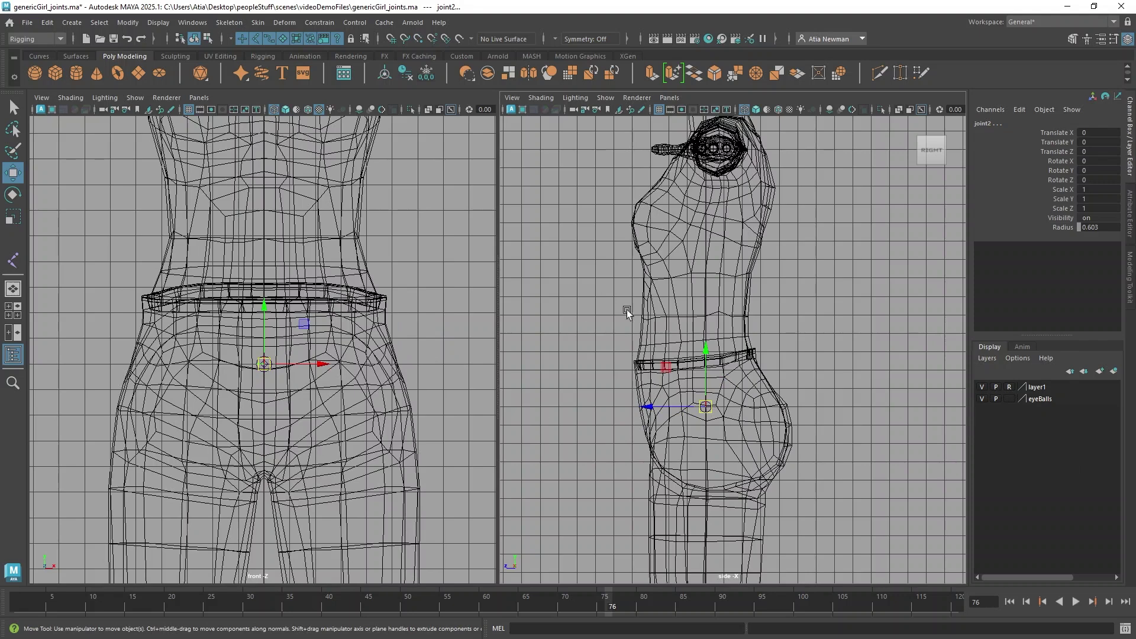
# Move the selected spine joints back up the torso and set their Translate X to 3
pyautogui.moveTo(711, 353); pyautogui.dragTo(706, 300)
pyautogui.keyDown('alt'); pyautogui.moveTo(240, 298); pyautogui.dragTo(209, 512, button='middle'); pyautogui.keyUp('alt')
pyautogui.moveTo(705, 294); pyautogui.dragTo(703, 285)
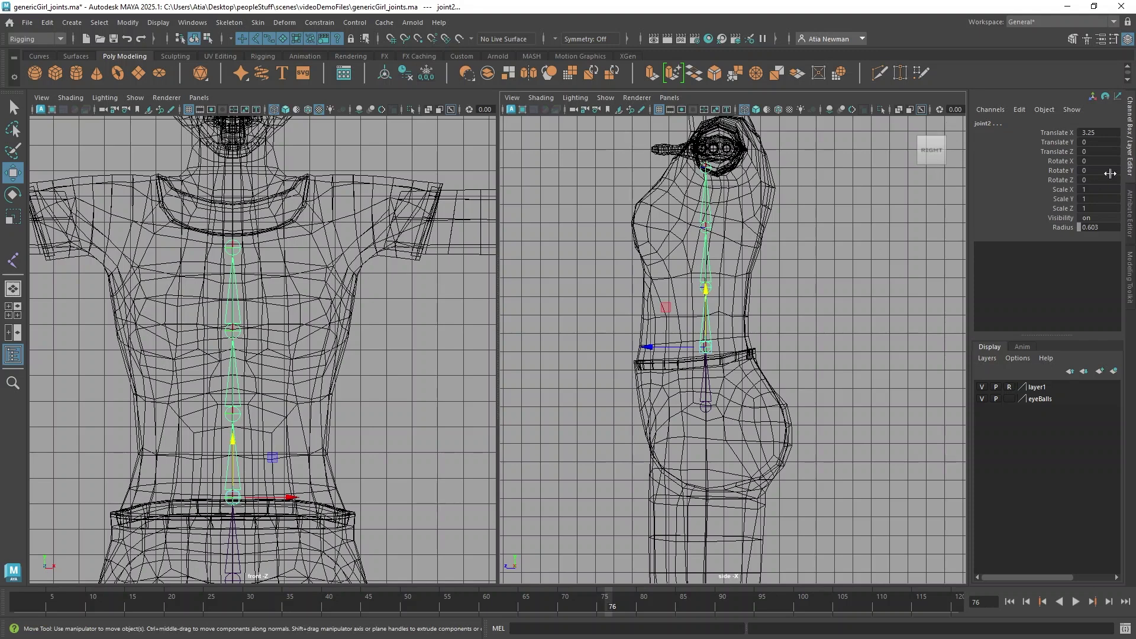
pyautogui.click(1106, 134)
pyautogui.write('3')
pyautogui.press('Return')
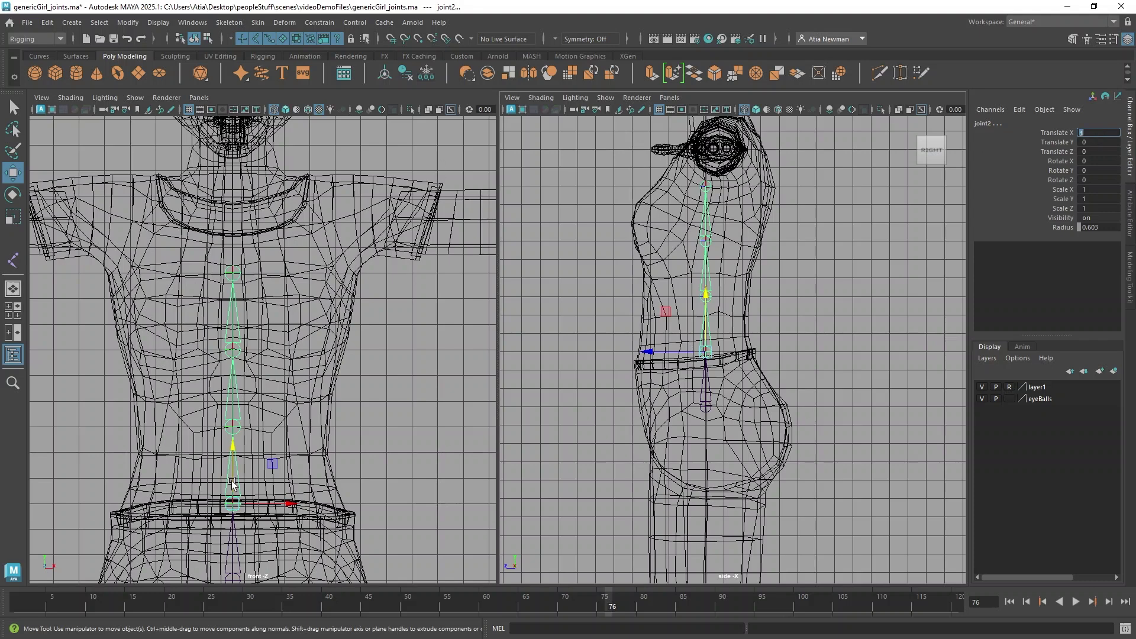
# Step through the spine joints from the root to the upper spine and back, checking each joint's translate values
pyautogui.click(708, 403)
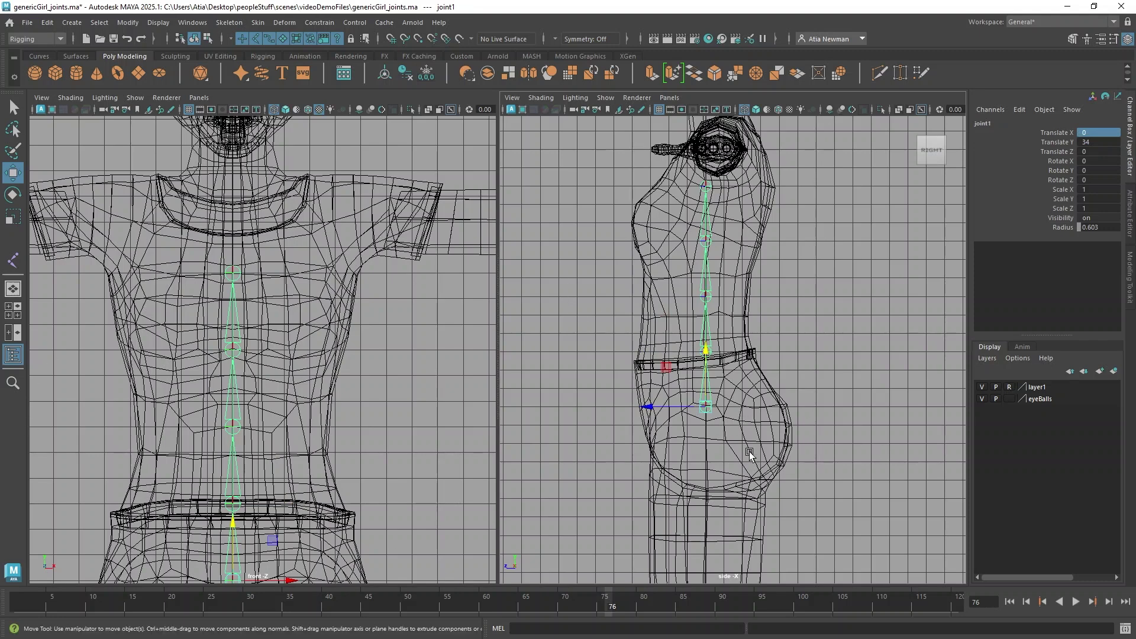
pyautogui.press('Down')
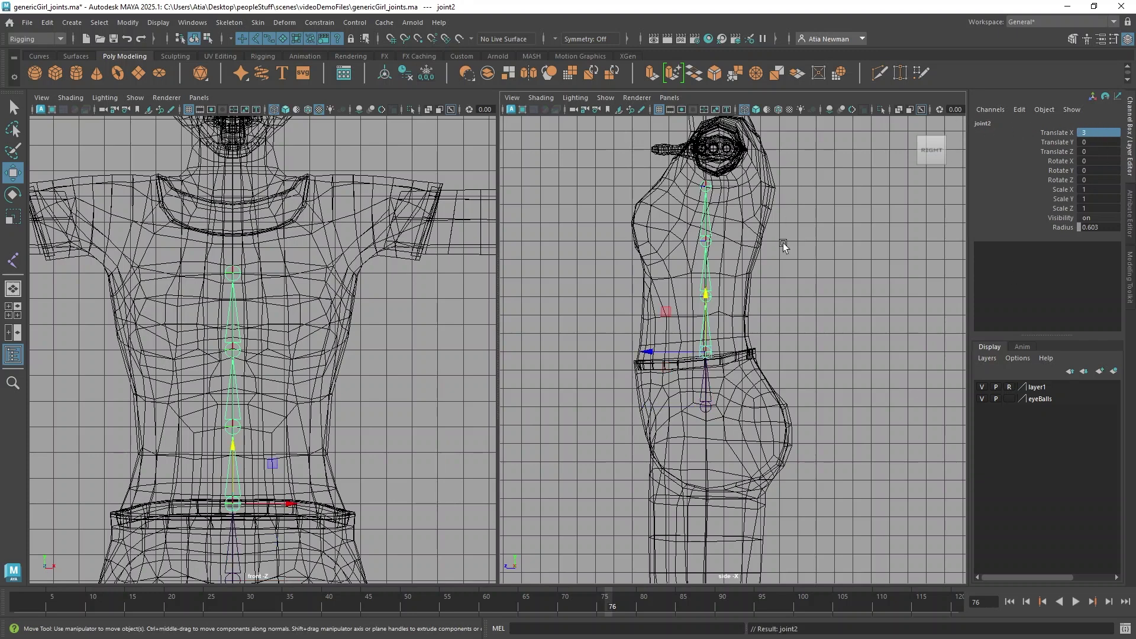
pyautogui.click(1102, 143)
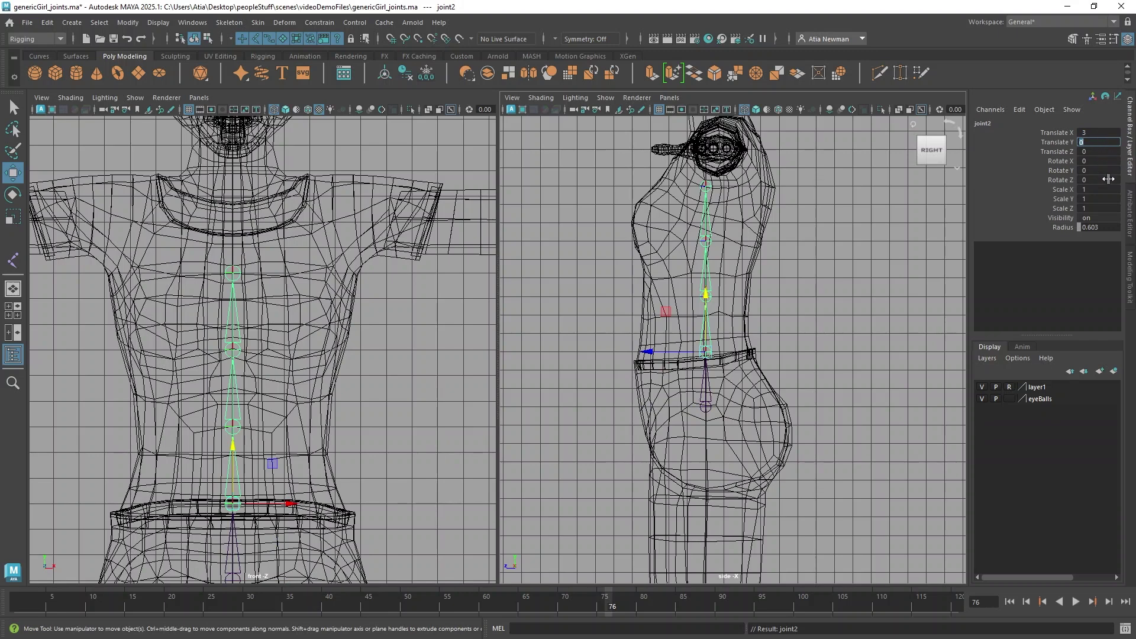
pyautogui.click(807, 398)
pyautogui.moveTo(695, 325); pyautogui.dragTo(721, 334)
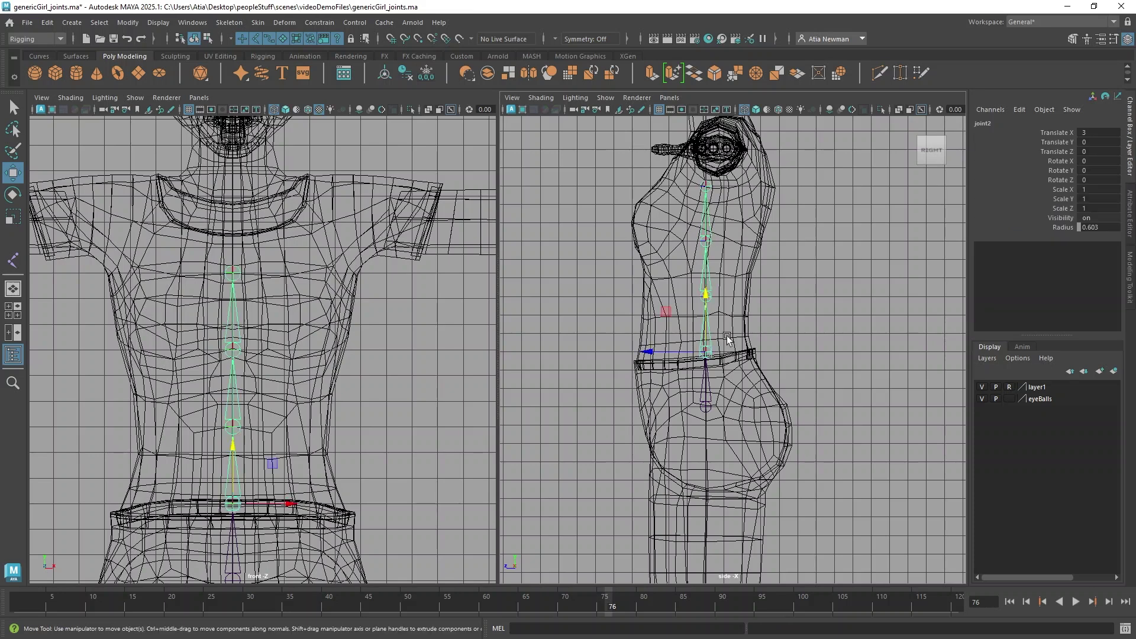
pyautogui.press('Down')
pyautogui.press('Down')
pyautogui.press('Down')
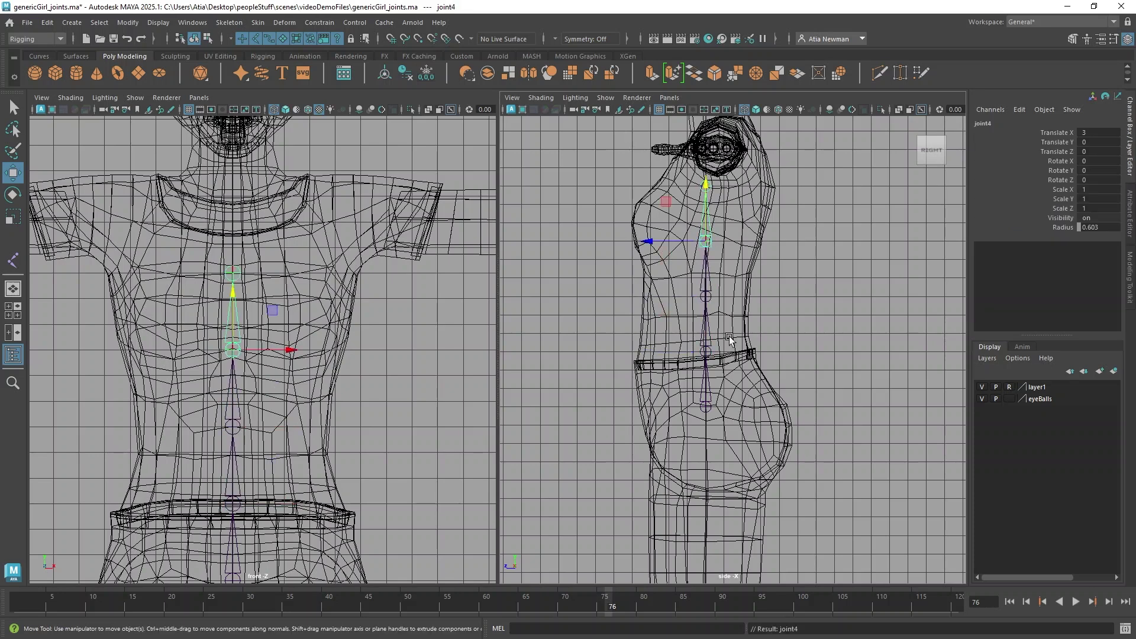
pyautogui.press('Up')
pyautogui.press('Up')
pyautogui.press('Up')
pyautogui.press('Up')
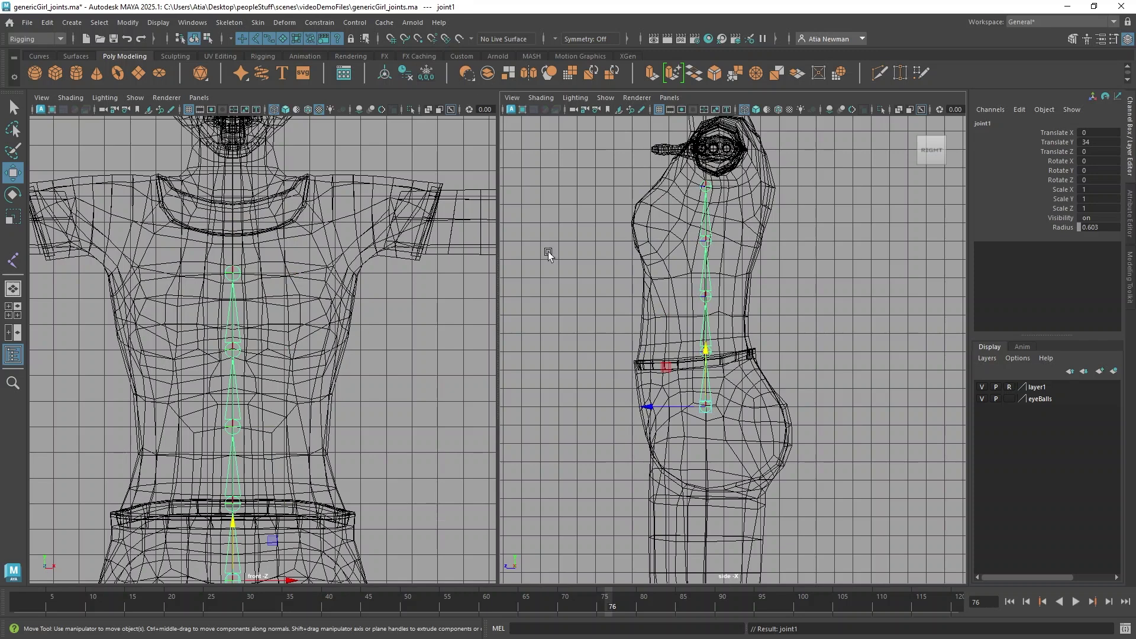
# Switch the side view to the top view and frame the character's left arm in both the front and top views
pyautogui.scroll(-5, 264, 290)
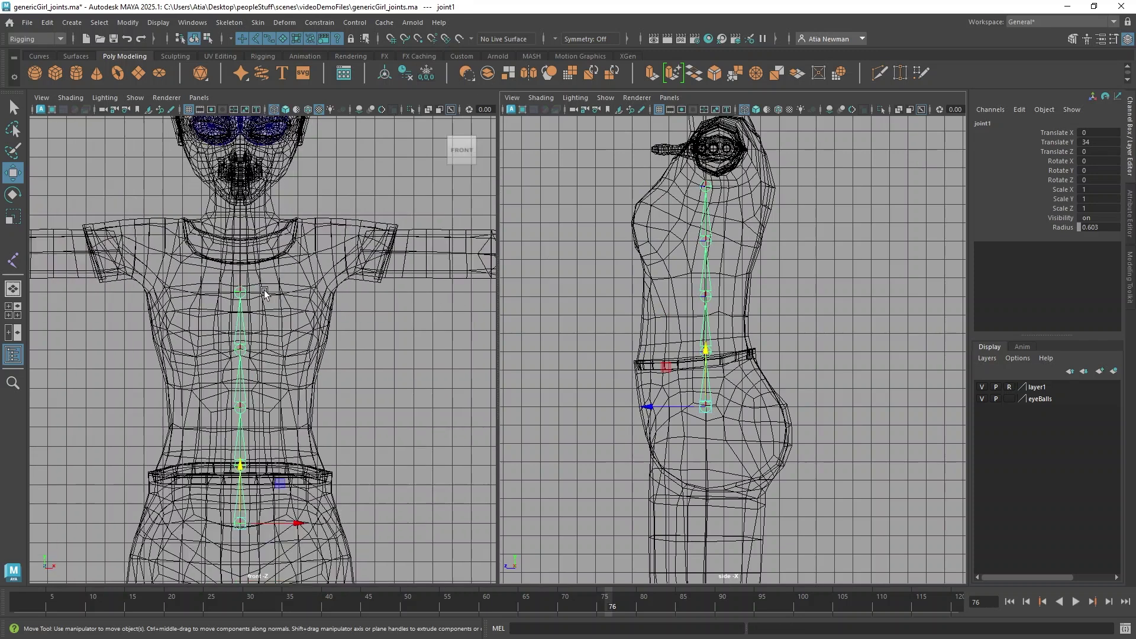
pyautogui.keyDown('alt'); pyautogui.moveTo(318, 344); pyautogui.dragTo(293, 347, button='middle'); pyautogui.keyUp('alt')
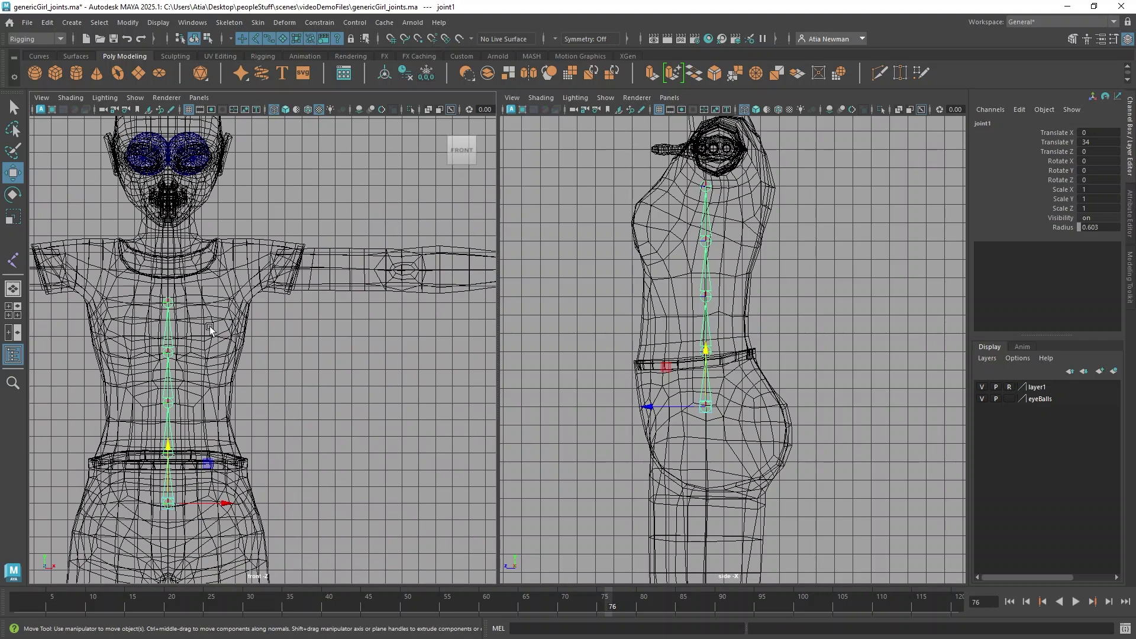
pyautogui.press('space')
pyautogui.moveTo(787, 329); pyautogui.dragTo(715, 334)
pyautogui.scroll(4, 745, 372)
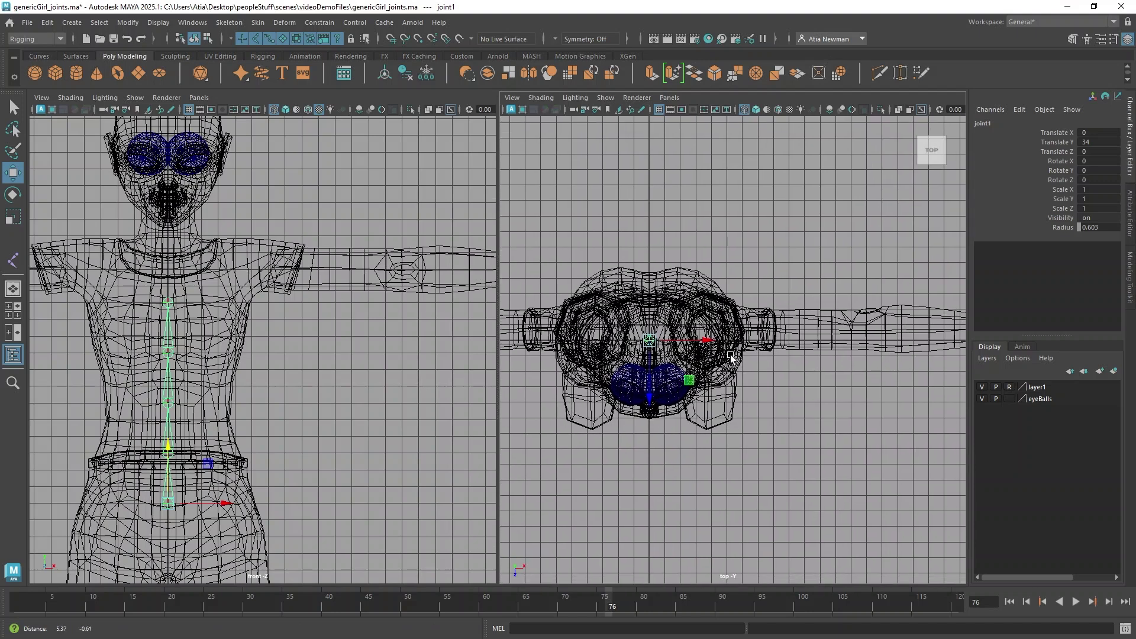
pyautogui.keyDown('alt'); pyautogui.moveTo(802, 360); pyautogui.dragTo(679, 345, button='middle'); pyautogui.keyUp('alt')
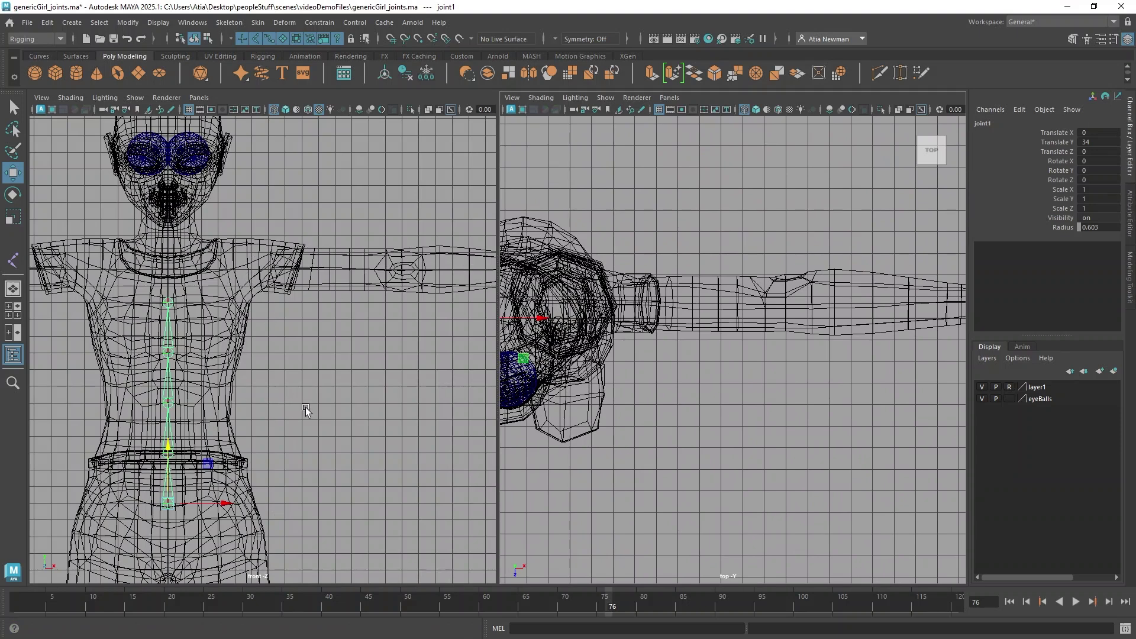
pyautogui.keyDown('alt'); pyautogui.moveTo(335, 377); pyautogui.dragTo(292, 526, button='middle'); pyautogui.keyUp('alt')
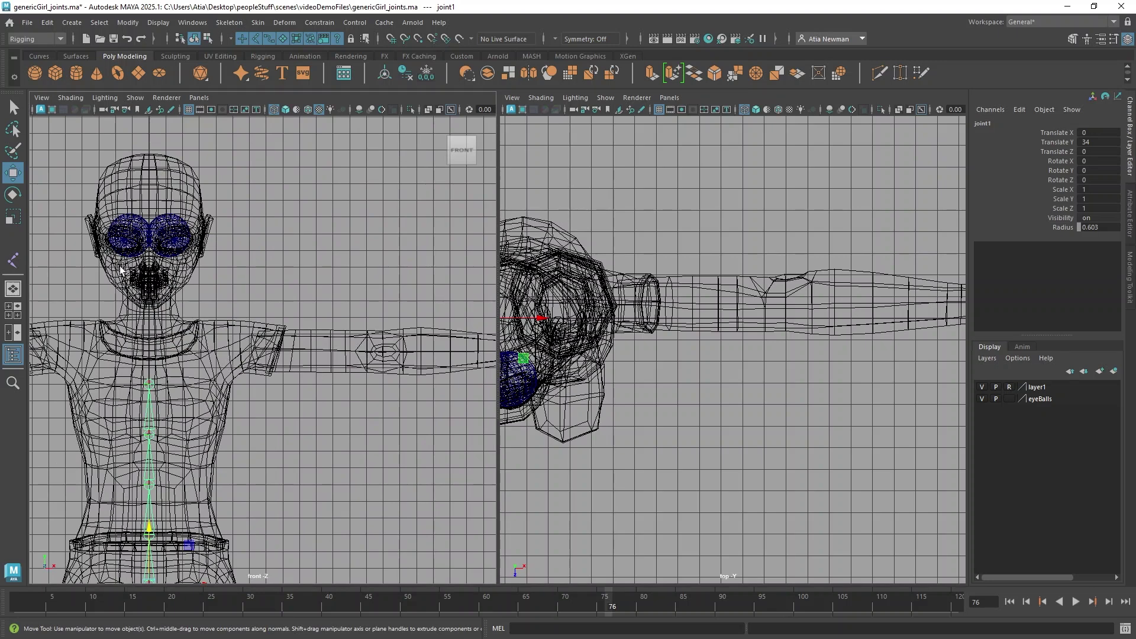
# Create a four-joint left arm chain from the shoulder at X 4, Y 48 through the elbow and wrist into the palm
pyautogui.click(13, 260)
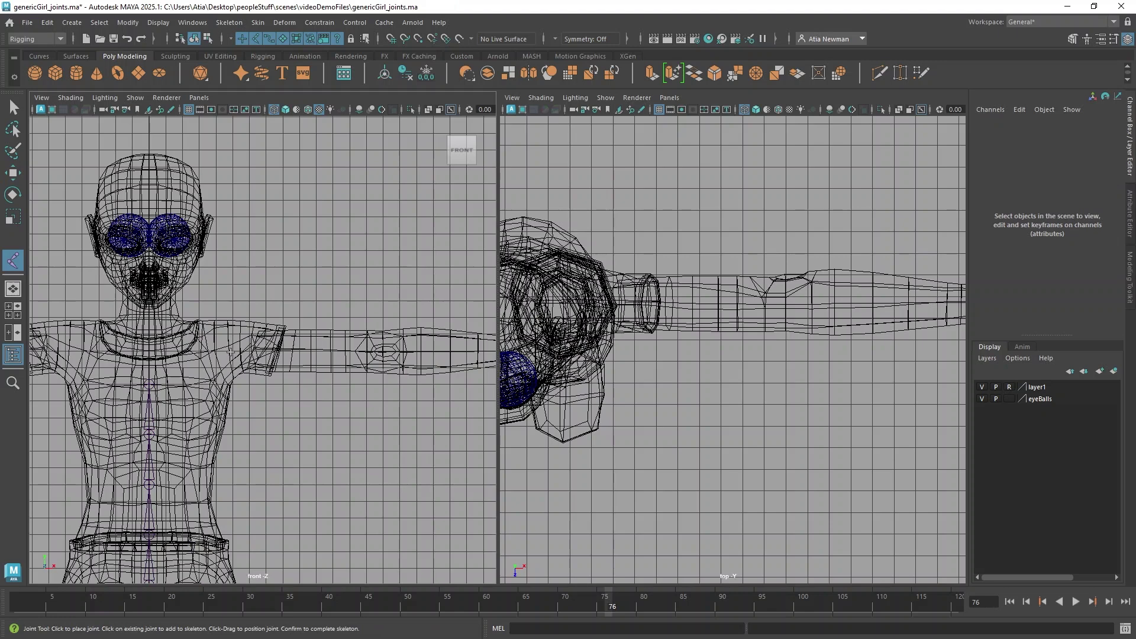
pyautogui.press('x')
pyautogui.click(214, 350)
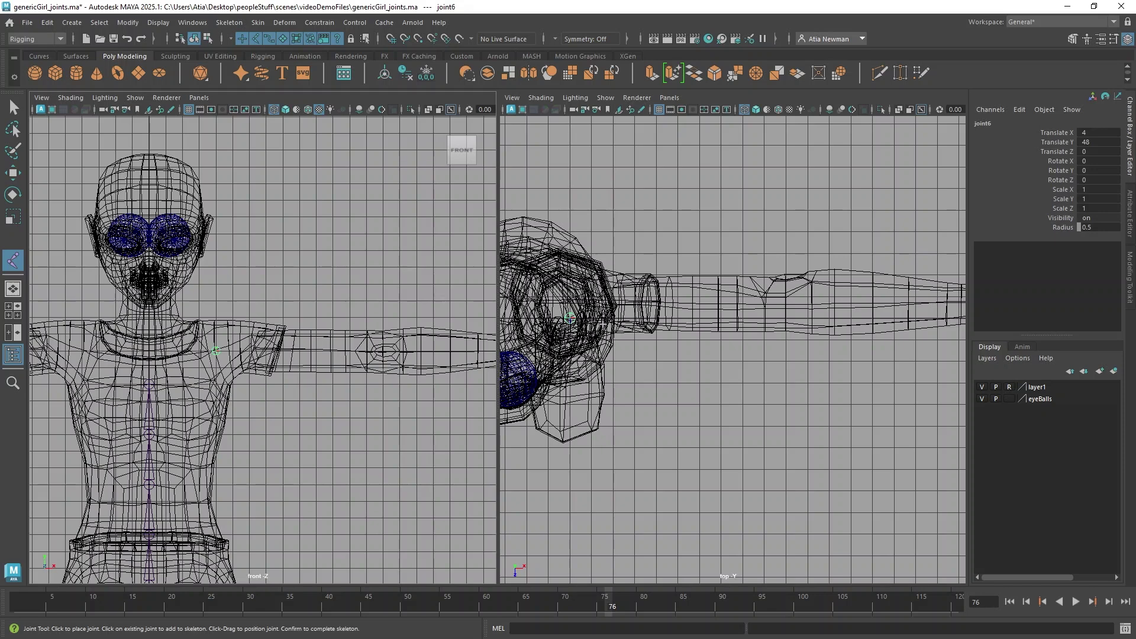
pyautogui.click(785, 311)
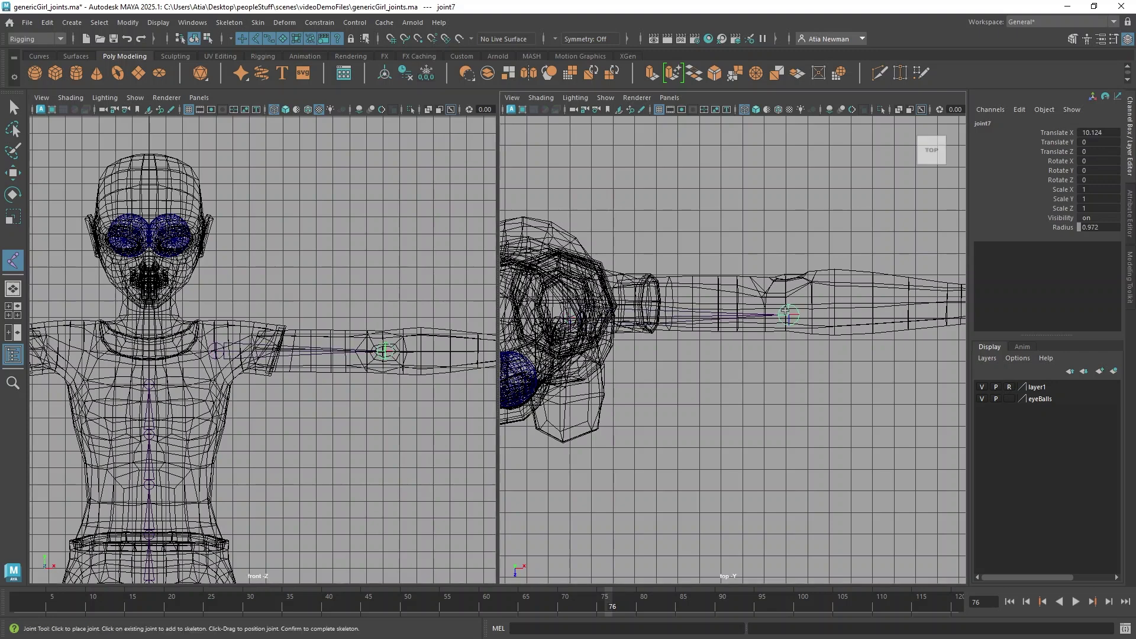
pyautogui.keyDown('alt'); pyautogui.moveTo(785, 310); pyautogui.dragTo(719, 326, button='middle'); pyautogui.keyUp('alt')
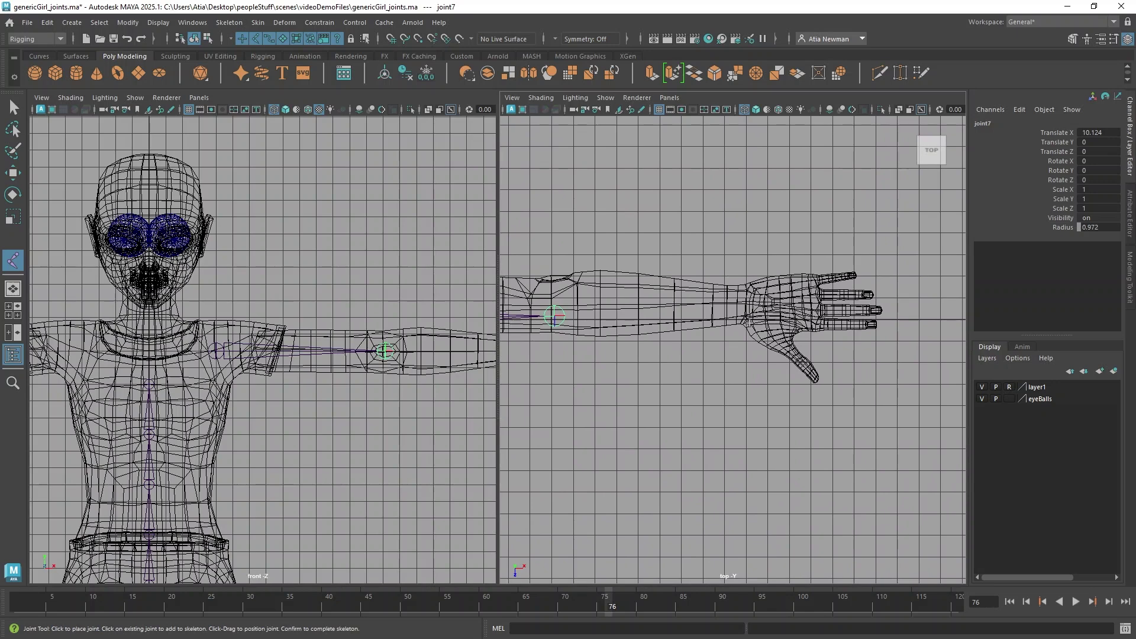
pyautogui.press('x')
pyautogui.click(746, 320)
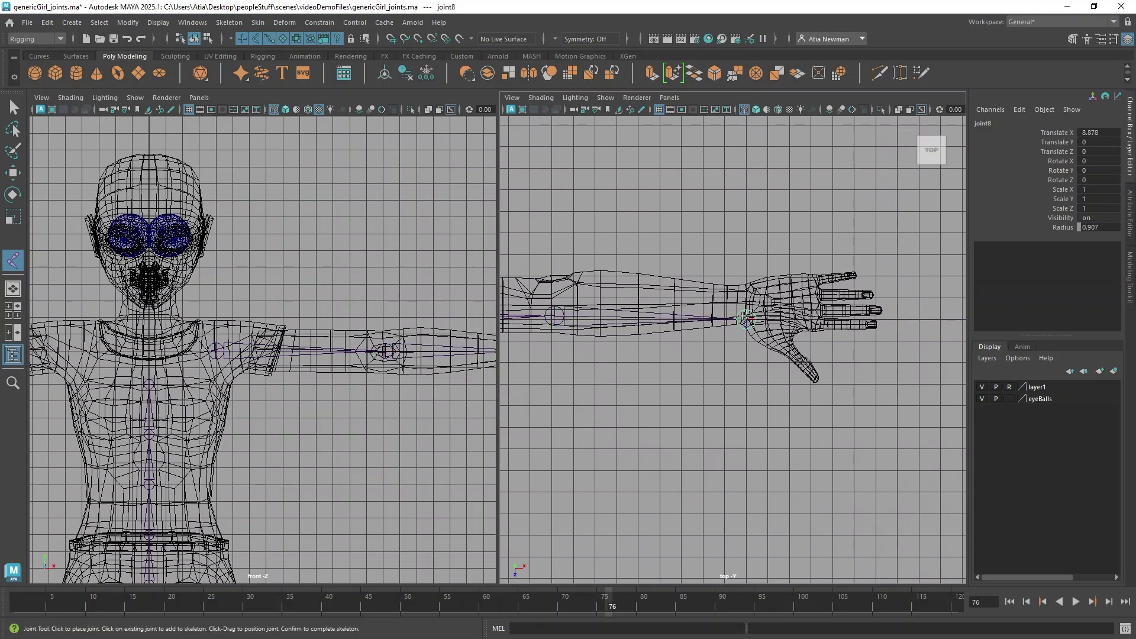
pyautogui.press('x')
pyautogui.click(788, 319)
pyautogui.press('Return')
pyautogui.press('w')
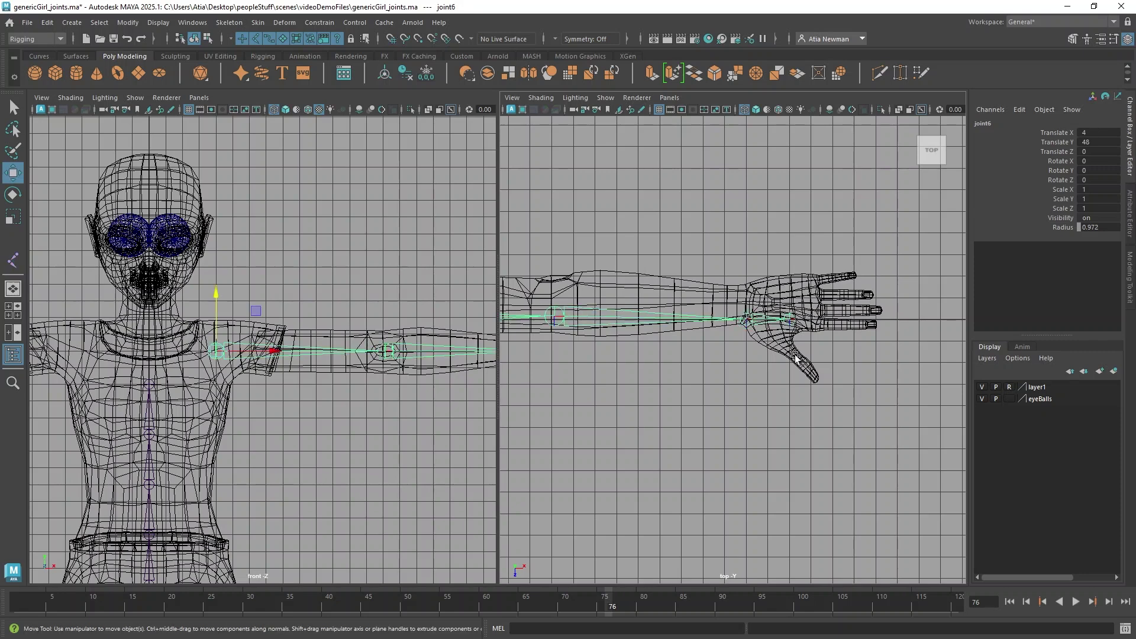
# Take layer1 out of reference mode, exclude joints from selection, and select the body mesh
pyautogui.keyDown('alt'); pyautogui.moveTo(592, 354); pyautogui.dragTo(769, 327, button='middle'); pyautogui.keyUp('alt')
pyautogui.click(721, 314)
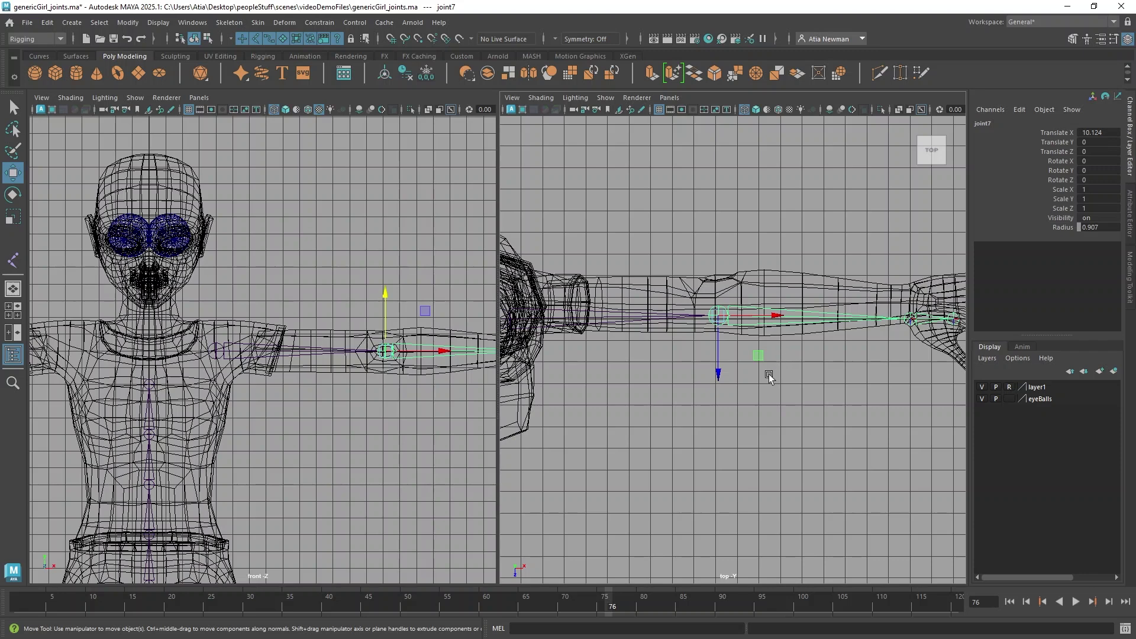
pyautogui.click(741, 404)
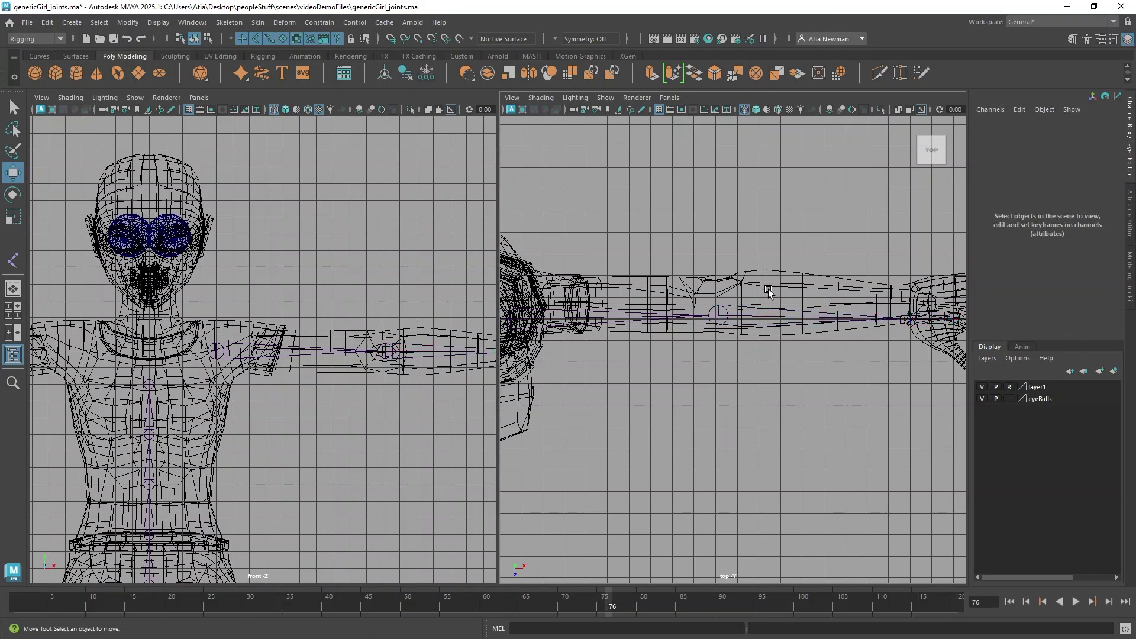
pyautogui.moveTo(768, 290); pyautogui.dragTo(814, 495)
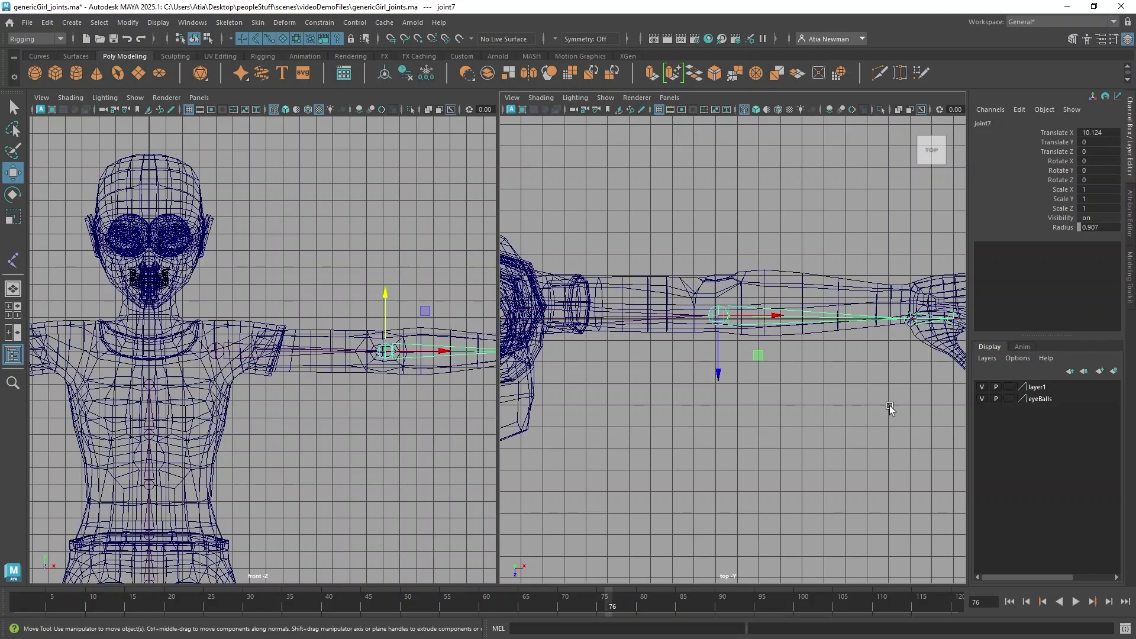
pyautogui.click(781, 282)
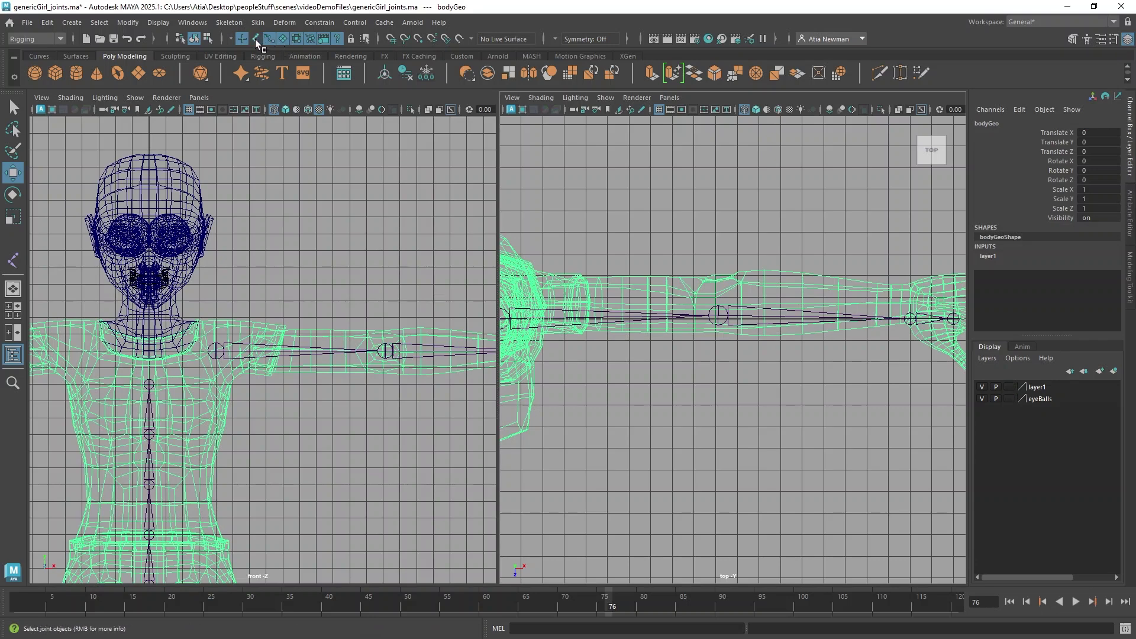
# Put the body mesh into vertex selection mode and set the modeling symmetry to Object X
pyautogui.scroll(-3, 793, 329)
pyautogui.keyDown('alt'); pyautogui.moveTo(712, 375); pyautogui.dragTo(680, 336, button='middle'); pyautogui.keyUp('alt')
pyautogui.scroll(2, 680, 338)
pyautogui.scroll(-1, 681, 337)
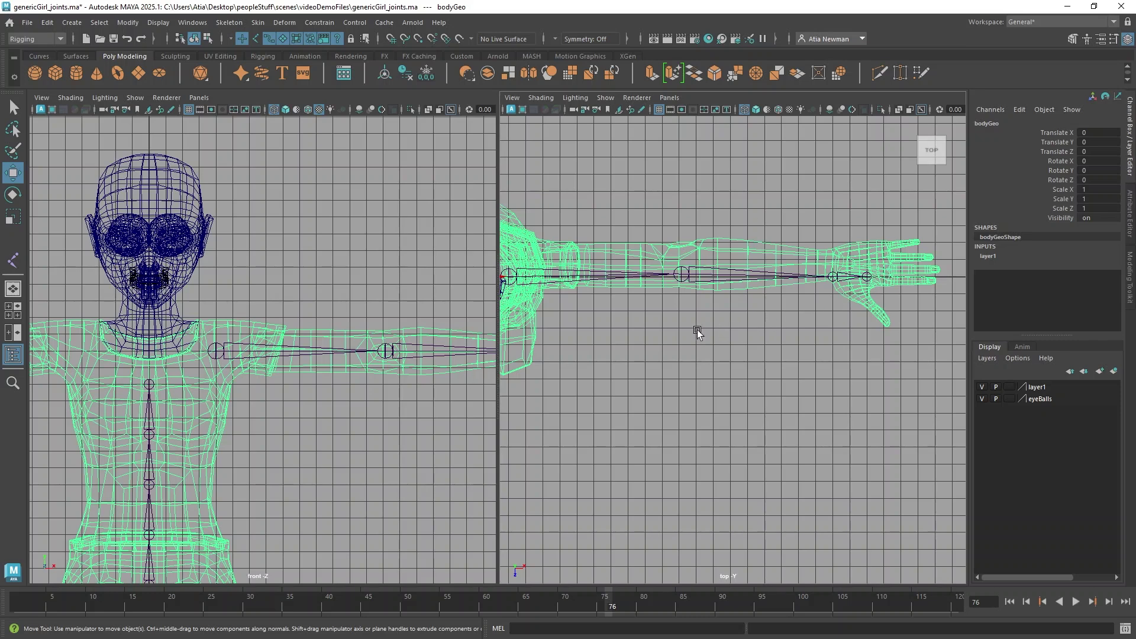
pyautogui.press('f')
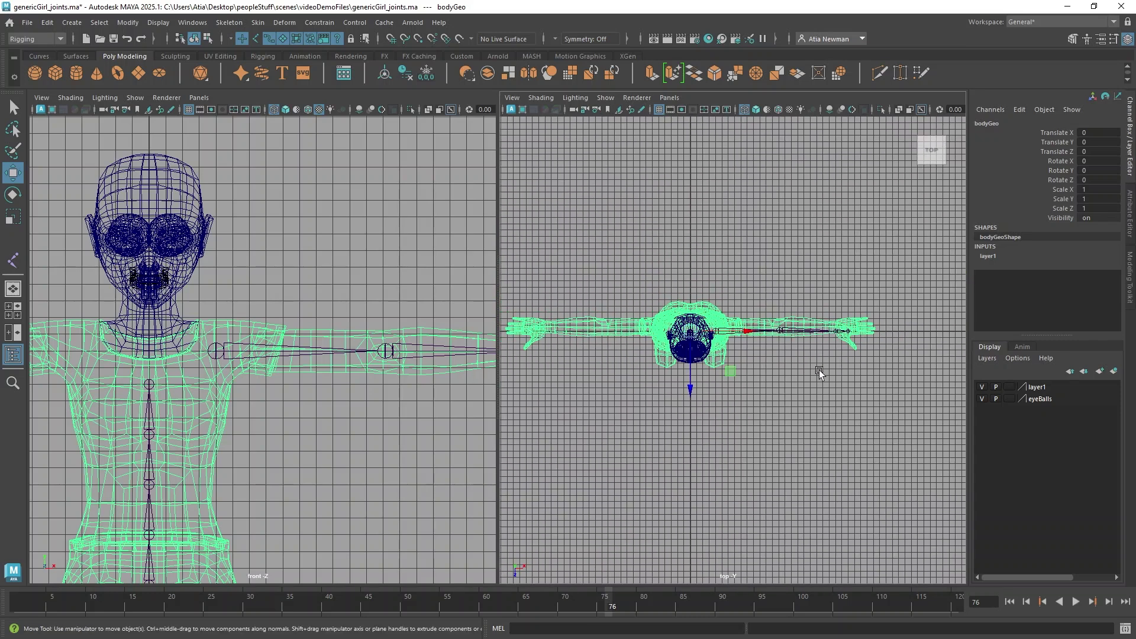
pyautogui.rightClick(795, 302)
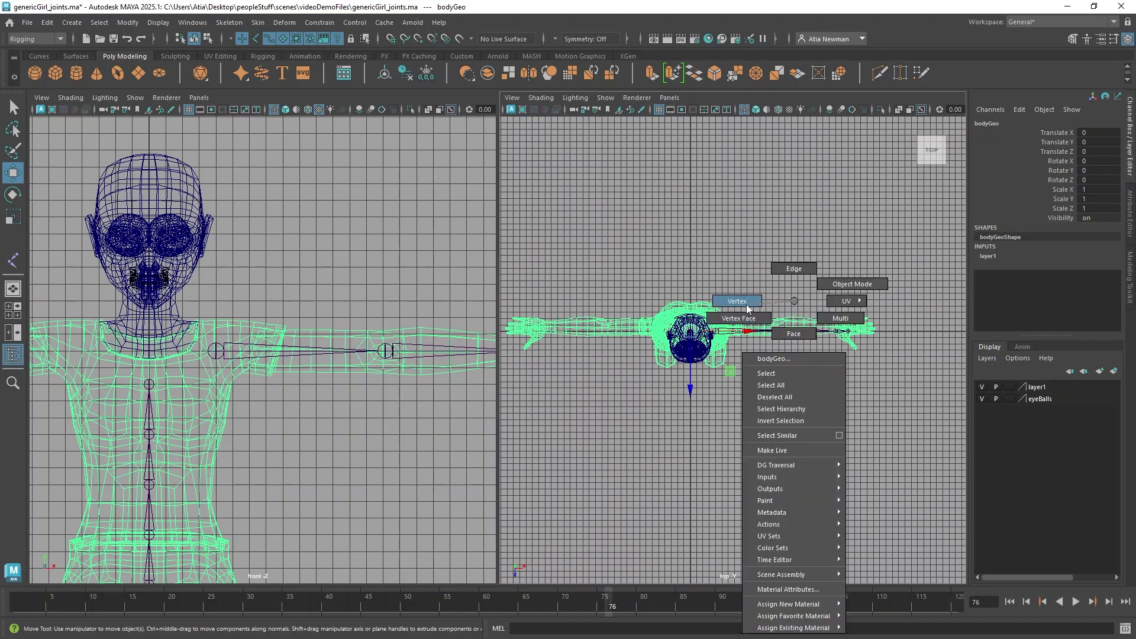
pyautogui.click(738, 301)
pyautogui.scroll(4, 755, 332)
pyautogui.keyDown('alt'); pyautogui.moveTo(839, 398); pyautogui.dragTo(707, 386, button='middle'); pyautogui.keyUp('alt')
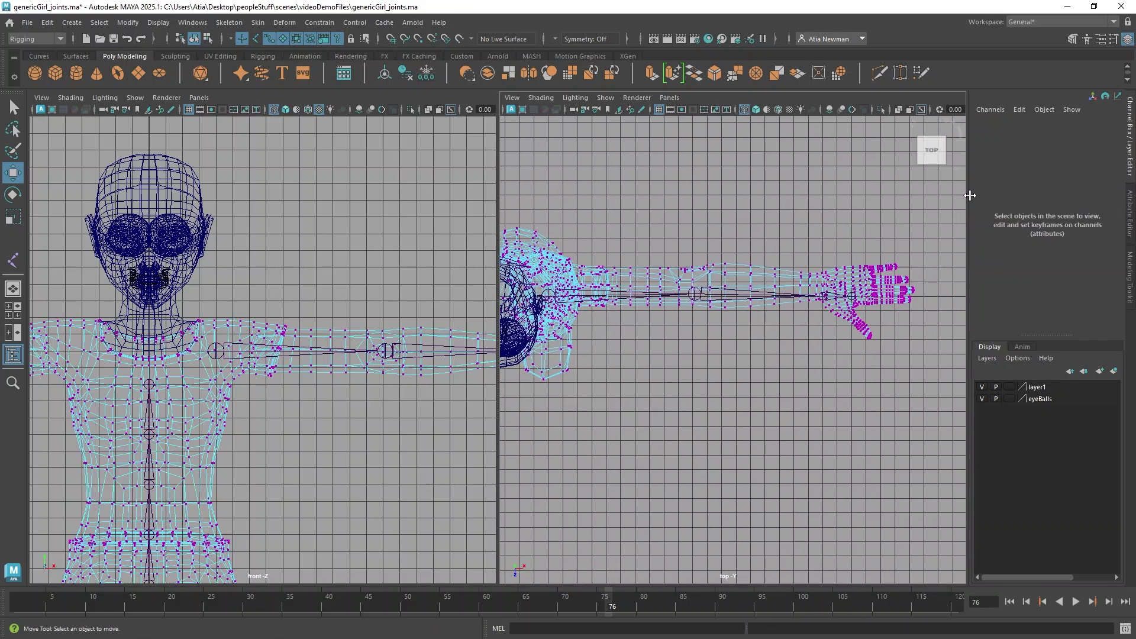
pyautogui.click(1072, 39)
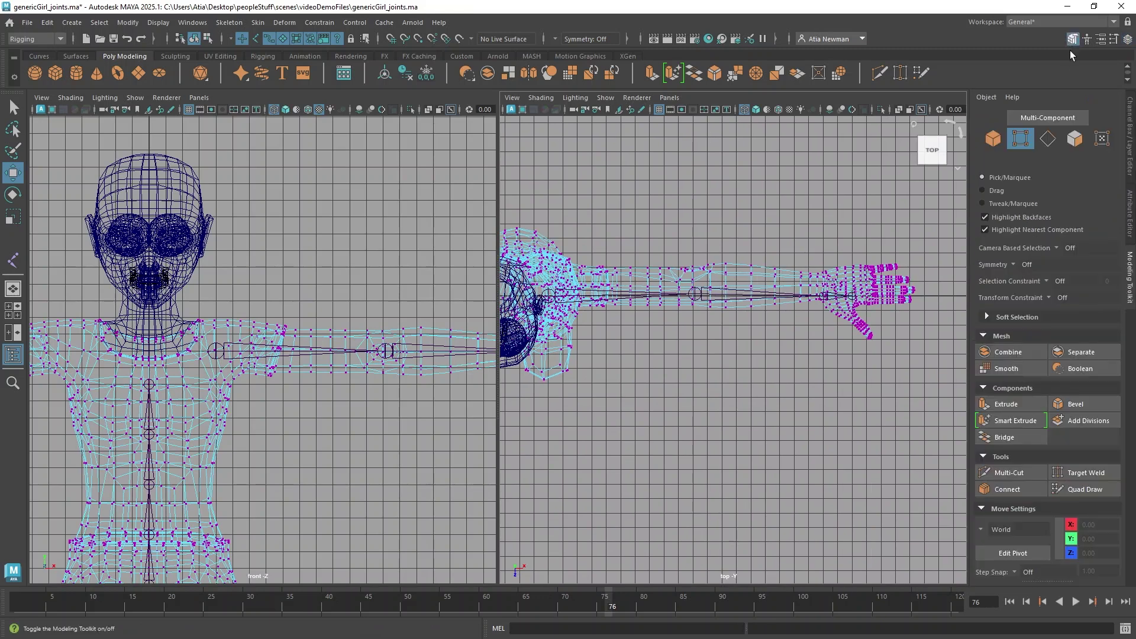
pyautogui.click(1013, 264)
pyautogui.click(1030, 280)
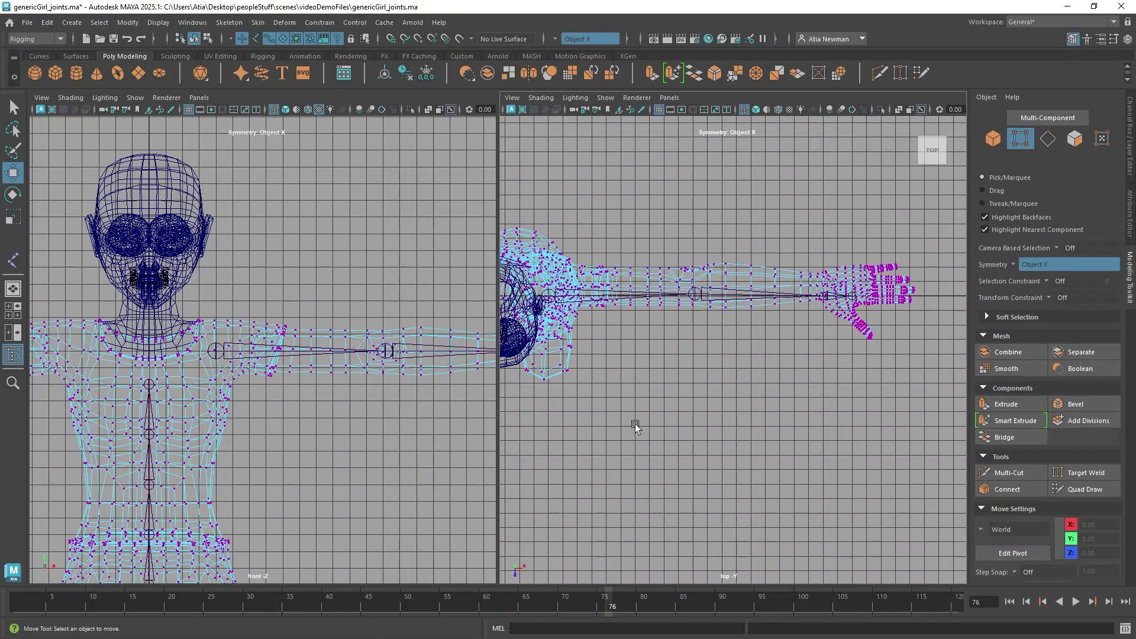
# Select all vertices of the arms and hands from the sleeves outward in a maximized top view
pyautogui.press('space')
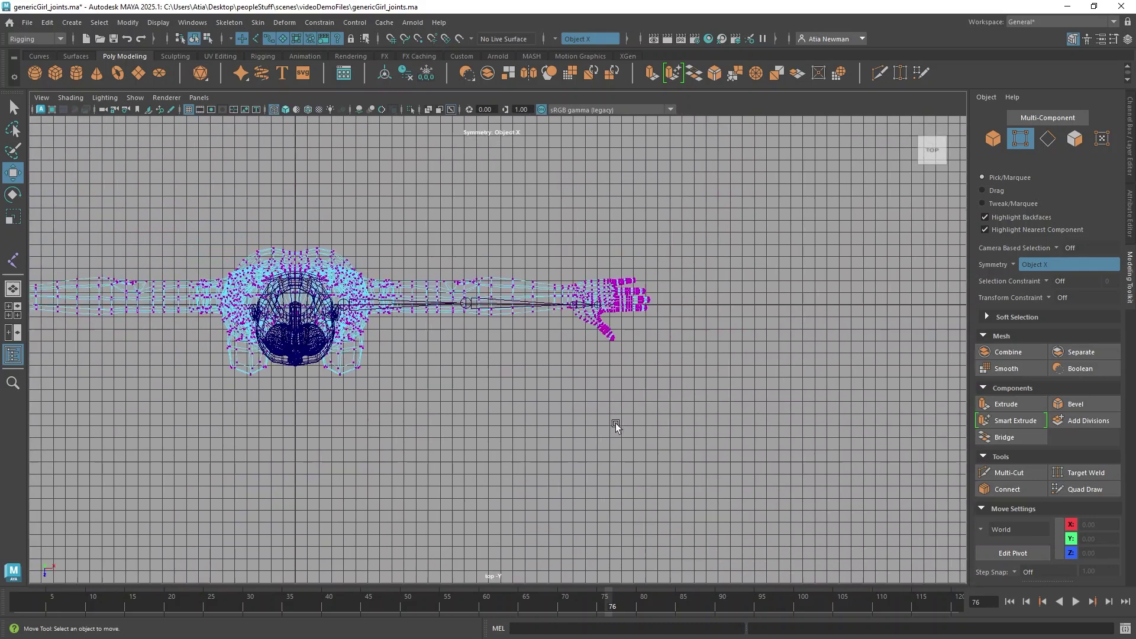
pyautogui.scroll(-5, 470, 399)
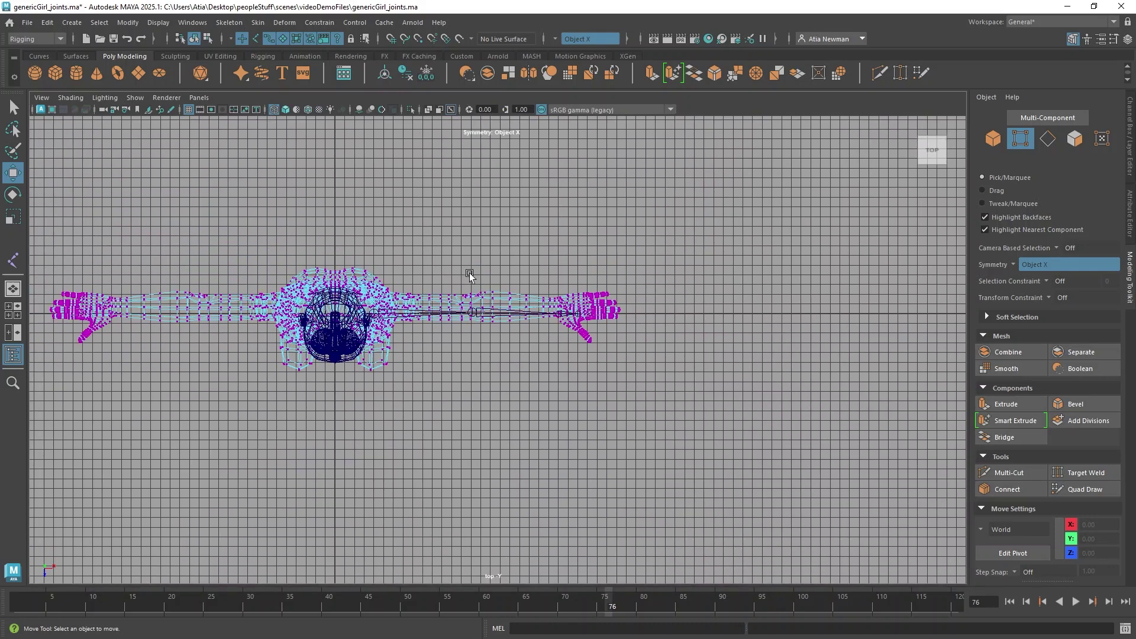
pyautogui.scroll(5, 484, 335)
pyautogui.scroll(1, 484, 336)
pyautogui.moveTo(742, 364); pyautogui.dragTo(354, 189)
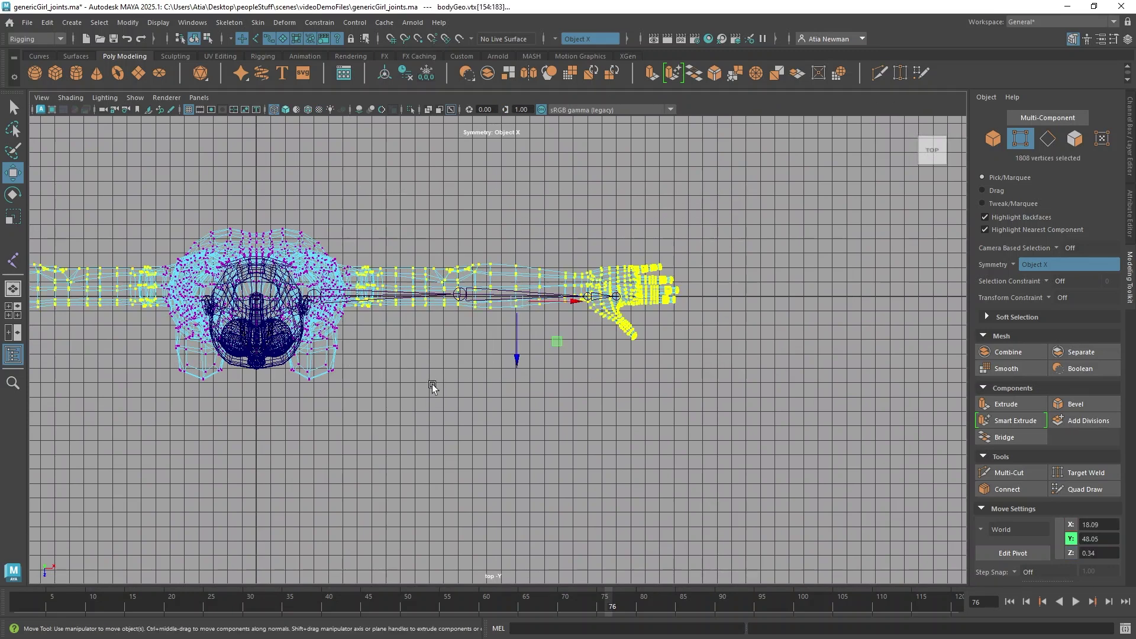
# Examine the selected arm vertices and the left shoulder joint in the top view and in a shaded perspective view
pyautogui.keyDown('alt'); pyautogui.moveTo(423, 399); pyautogui.dragTo(584, 405, button='middle'); pyautogui.keyUp('alt')
pyautogui.scroll(5, 579, 421)
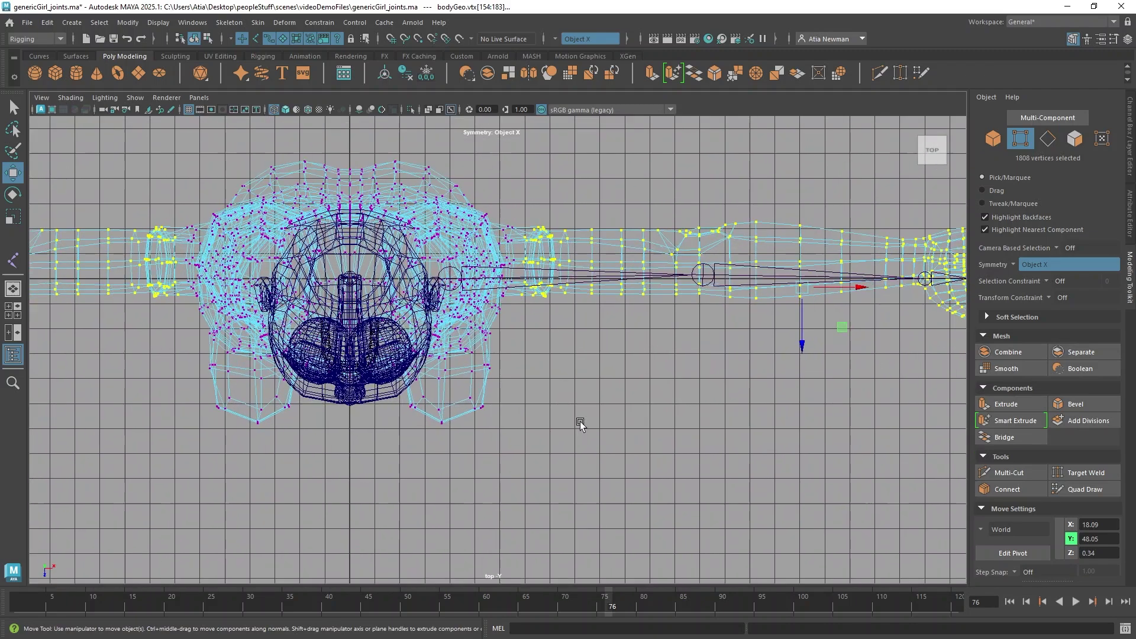
pyautogui.press('space')
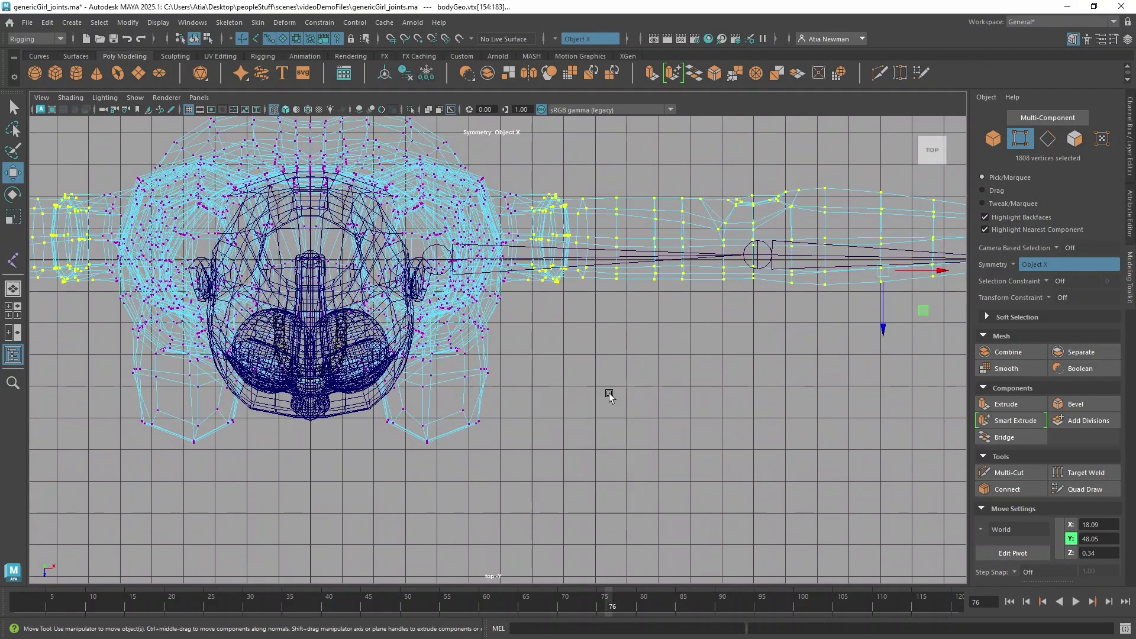
pyautogui.press('space')
pyautogui.press('space')
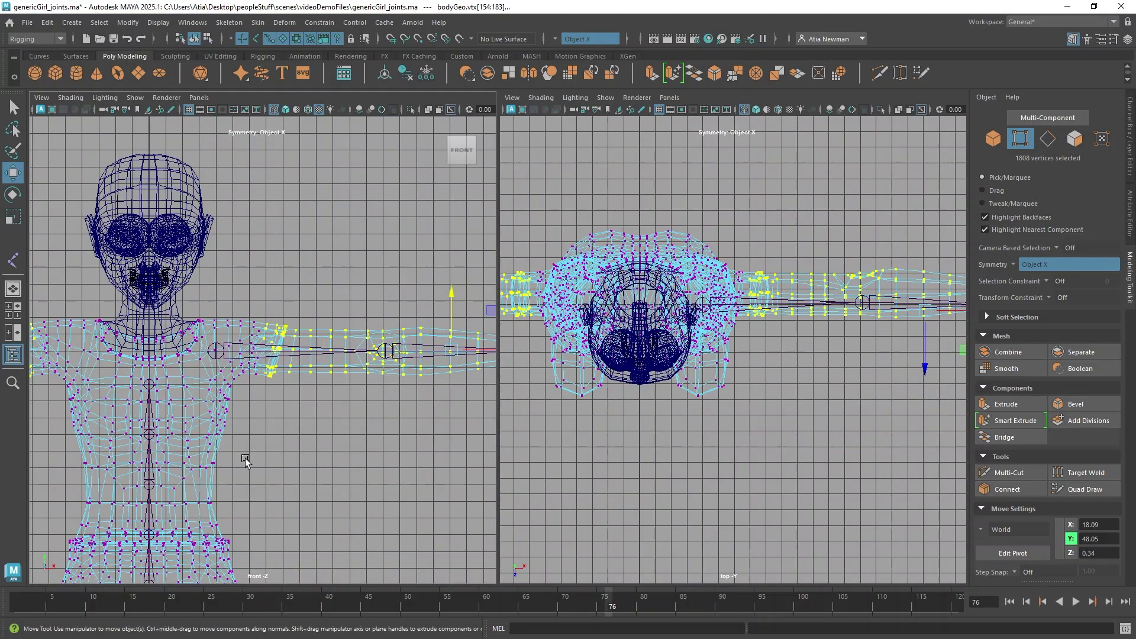
pyautogui.press('space')
pyautogui.moveTo(247, 459); pyautogui.dragTo(247, 413)
pyautogui.keyDown('alt'); pyautogui.moveTo(285, 338); pyautogui.dragTo(295, 359); pyautogui.keyUp('alt')
pyautogui.press('5')
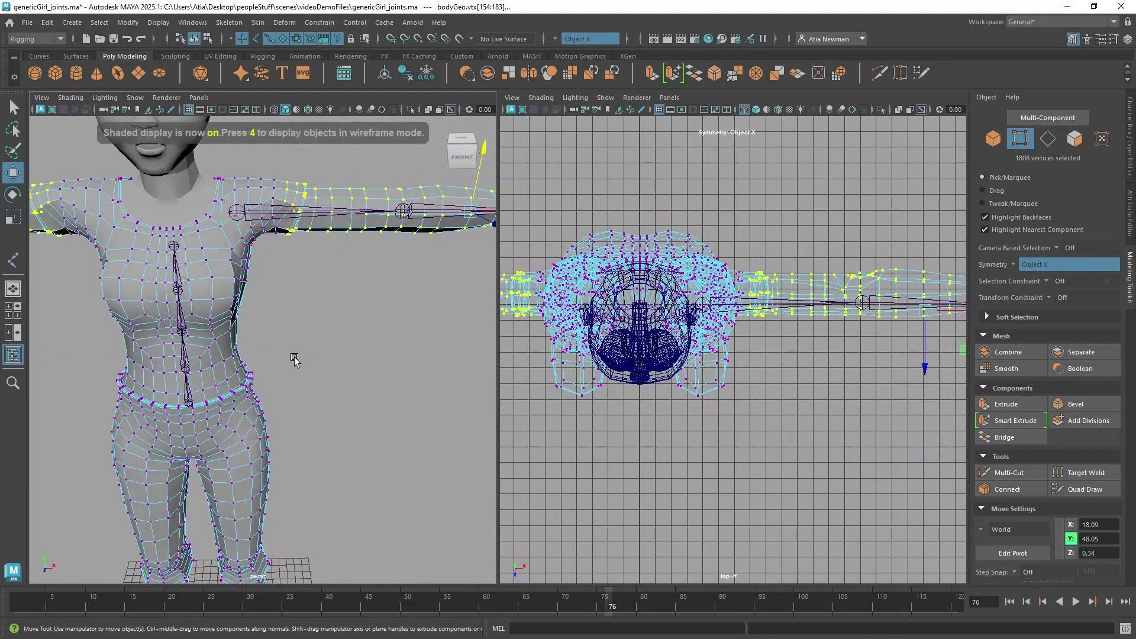
pyautogui.scroll(5, 294, 360)
pyautogui.moveTo(292, 373)
pyautogui.keyDown('alt'); pyautogui.mouseDown()
pyautogui.moveTo(345, 464)
pyautogui.moveTo(299, 464)
pyautogui.moveTo(270, 507)
pyautogui.moveTo(331, 454)
pyautogui.mouseUp(); pyautogui.keyUp('alt')
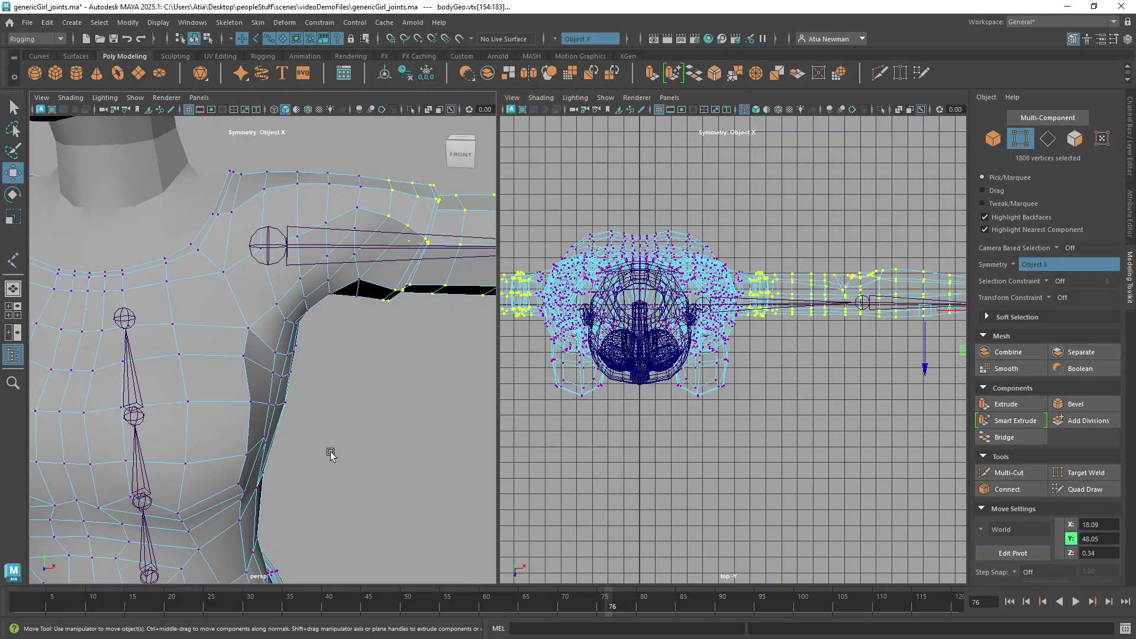
# Turn on soft selection and move the selected arm vertices forward to about Z 0.64 so the arms centre on the arm joints
pyautogui.press('b')
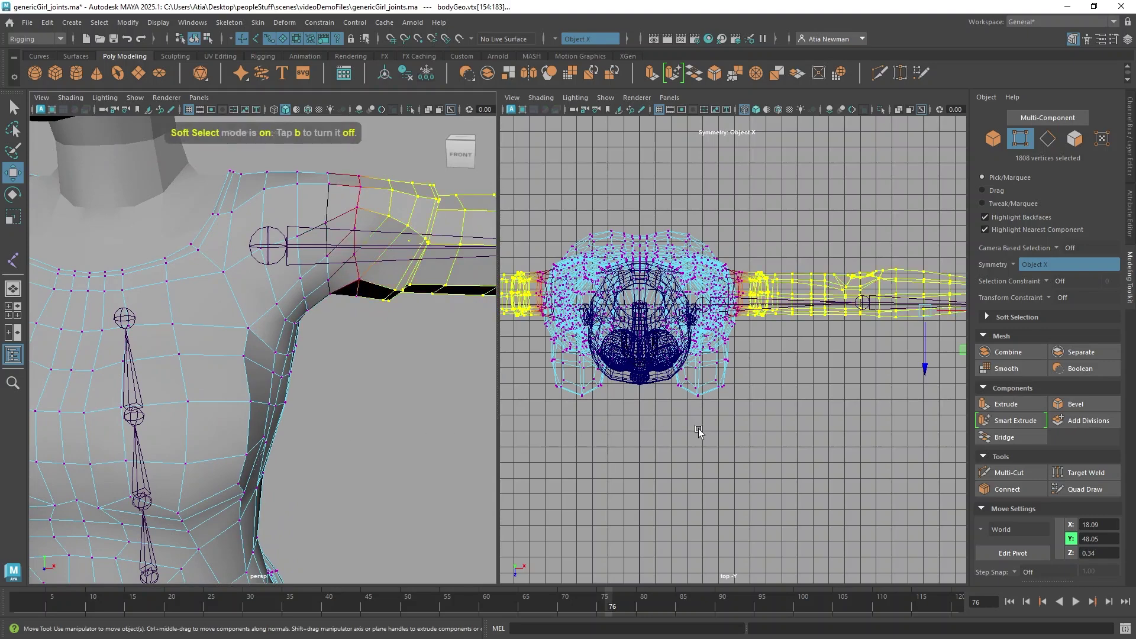
pyautogui.keyDown('alt'); pyautogui.moveTo(403, 339); pyautogui.dragTo(400, 397); pyautogui.keyUp('alt')
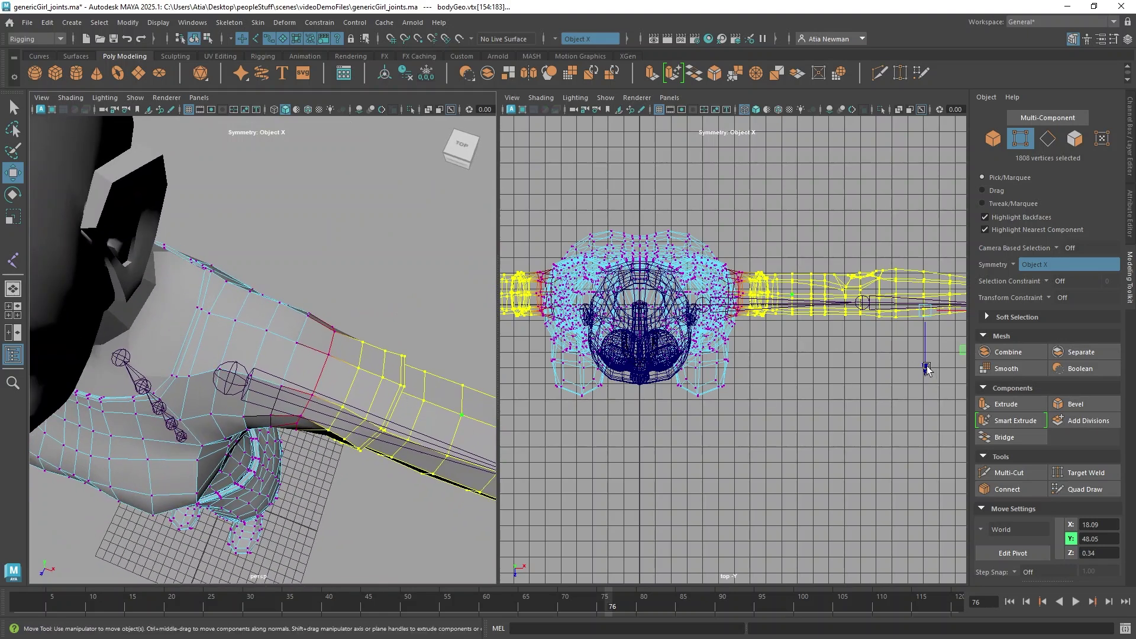
pyautogui.click(927, 368)
pyautogui.moveTo(926, 369); pyautogui.dragTo(926, 371)
pyautogui.keyDown('alt'); pyautogui.moveTo(841, 398); pyautogui.dragTo(727, 385, button='middle'); pyautogui.keyUp('alt')
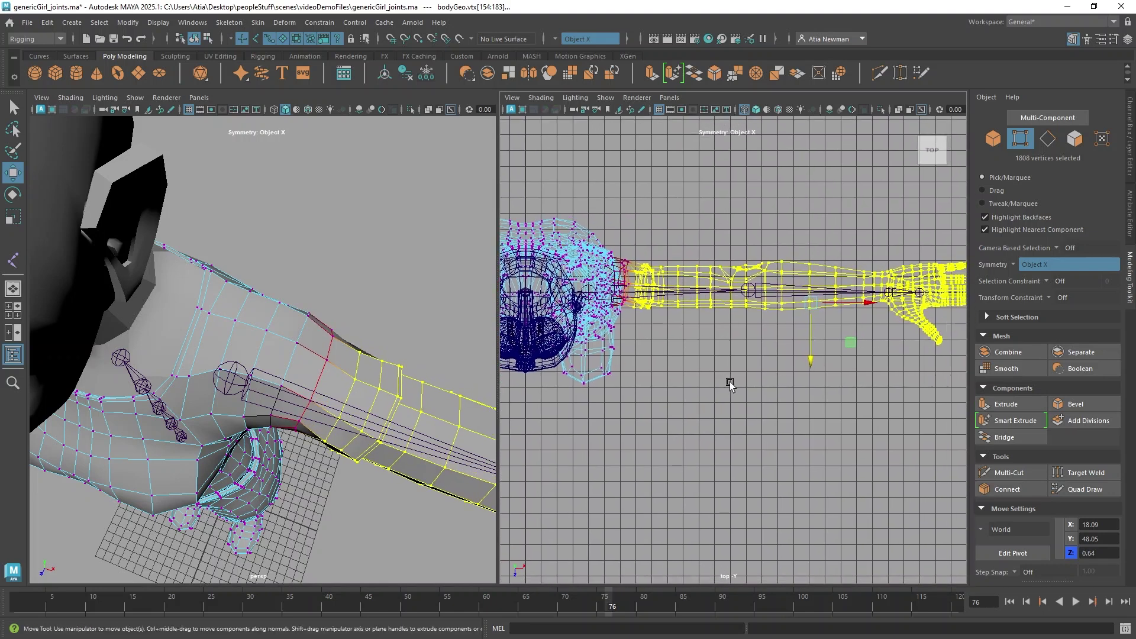
pyautogui.scroll(2, 727, 386)
# Try a slight rotation of the selected arm vertices, then move them further forward to about Z 0.97 along the joints
pyautogui.press('e')
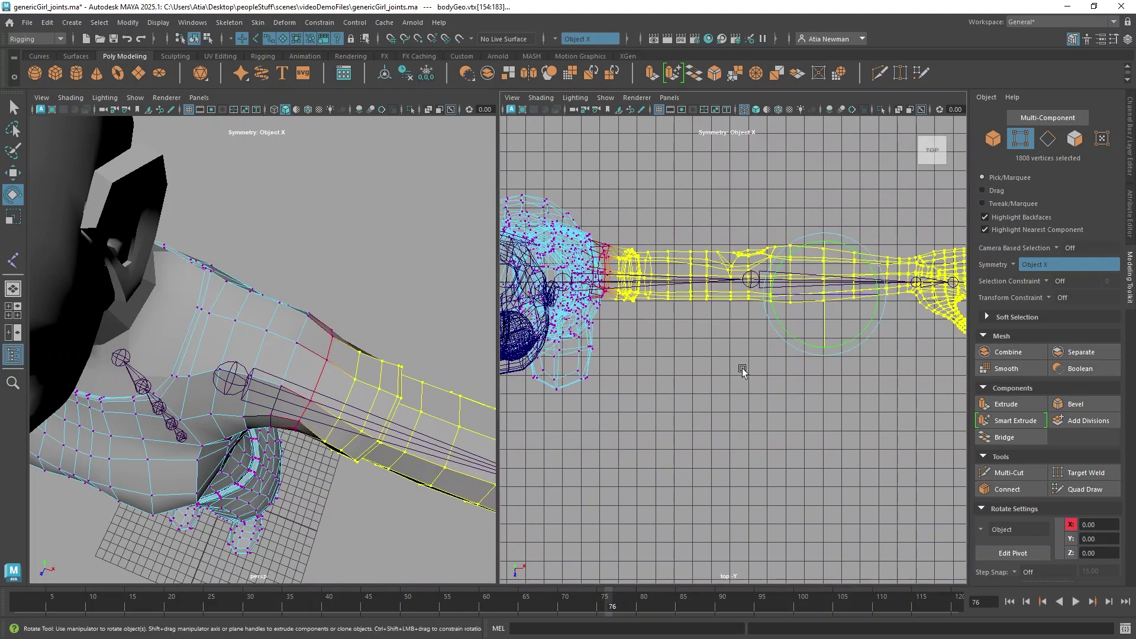
pyautogui.moveTo(859, 336); pyautogui.dragTo(857, 337)
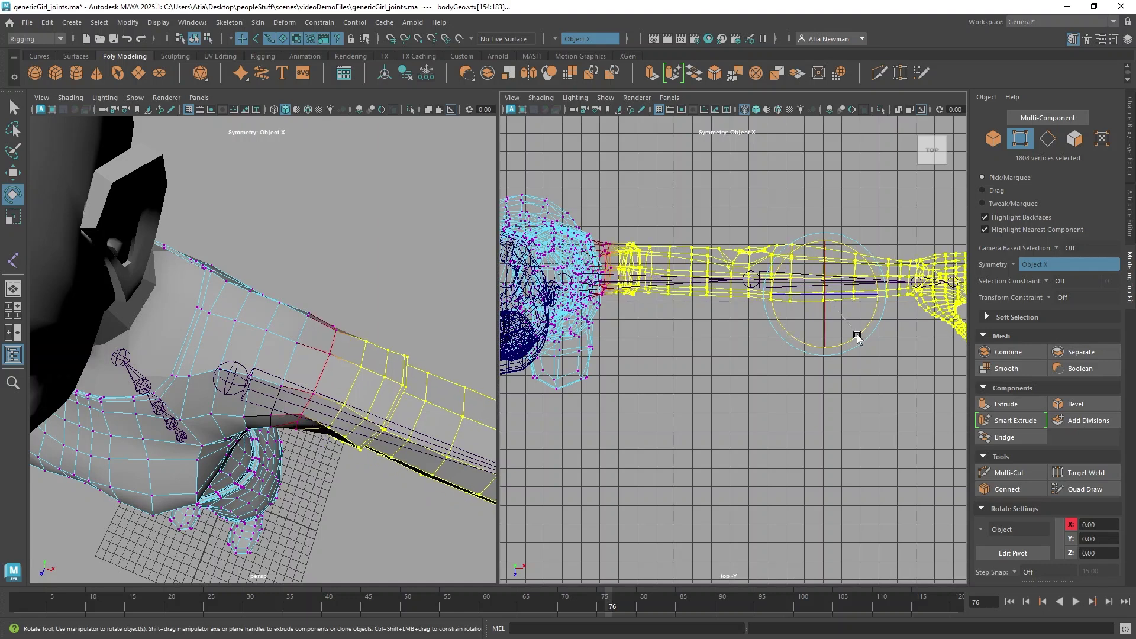
pyautogui.moveTo(857, 337); pyautogui.dragTo(859, 338)
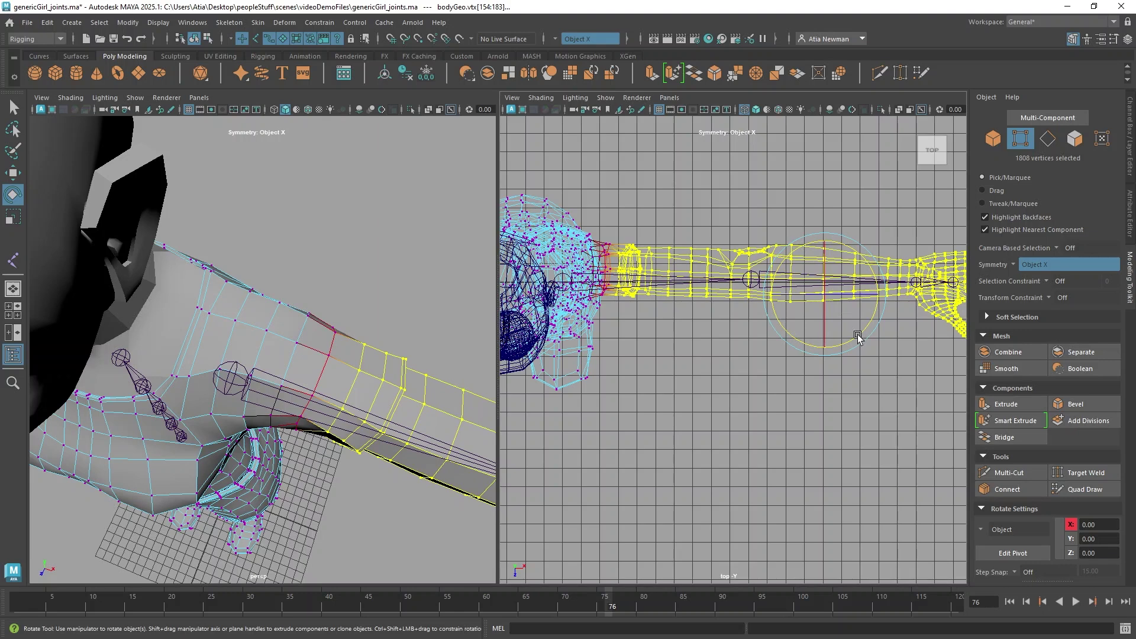
pyautogui.press('w')
pyautogui.moveTo(823, 341); pyautogui.dragTo(824, 347)
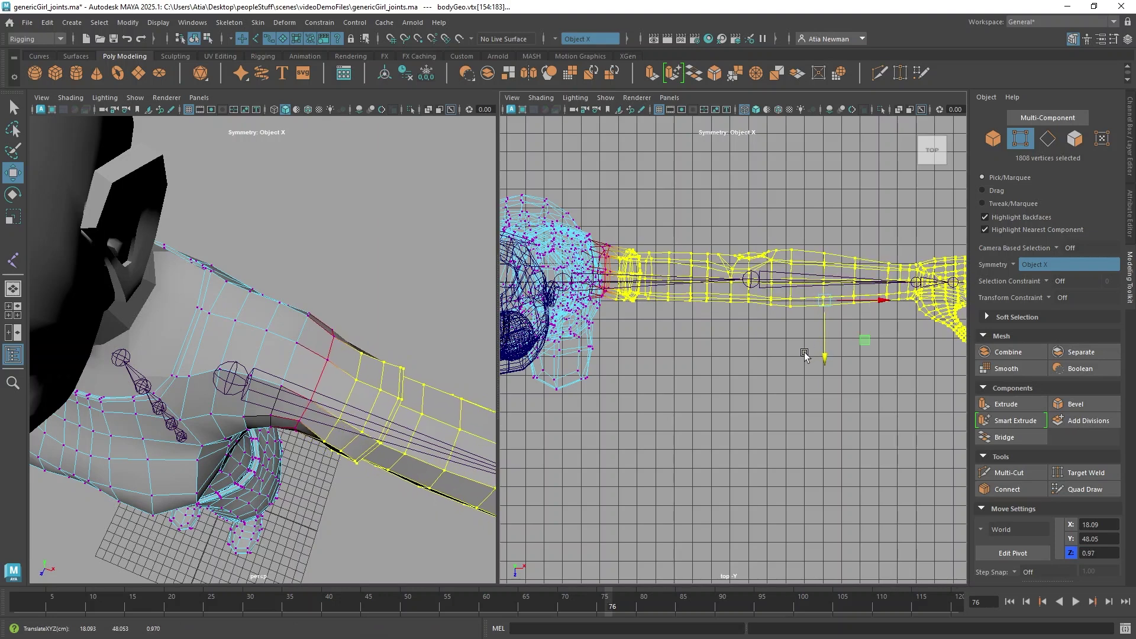
pyautogui.scroll(3, 804, 354)
pyautogui.scroll(-3, 772, 329)
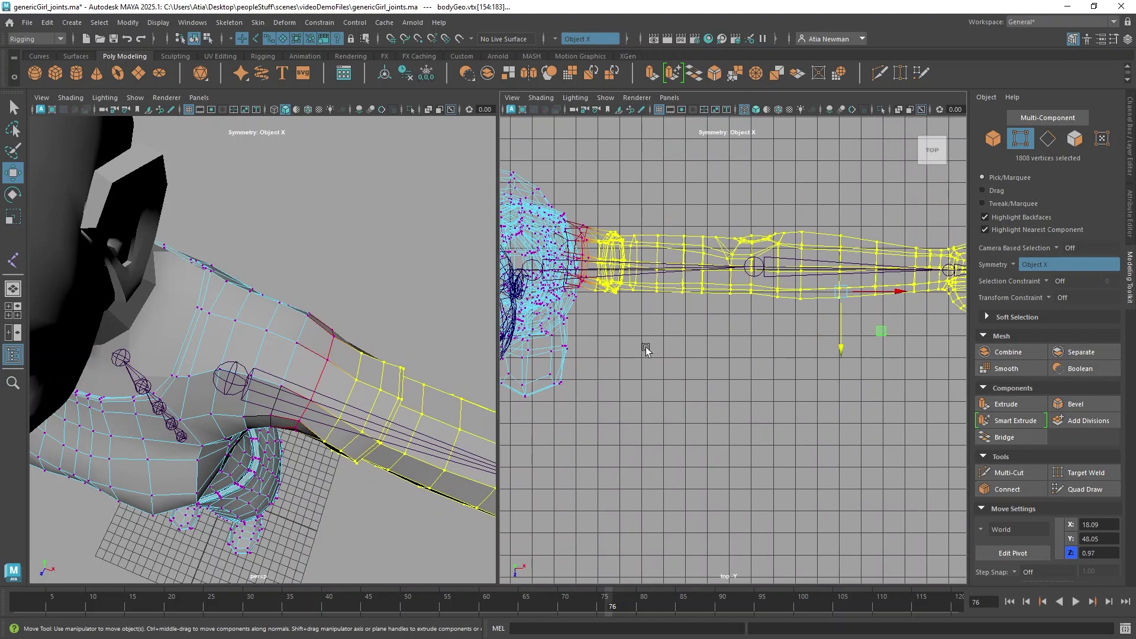
pyautogui.scroll(4, 766, 331)
# Turn off soft selection and select the vertices at the front of both shoulders around the armpit
pyautogui.keyDown('alt'); pyautogui.moveTo(287, 451); pyautogui.dragTo(273, 398); pyautogui.keyUp('alt')
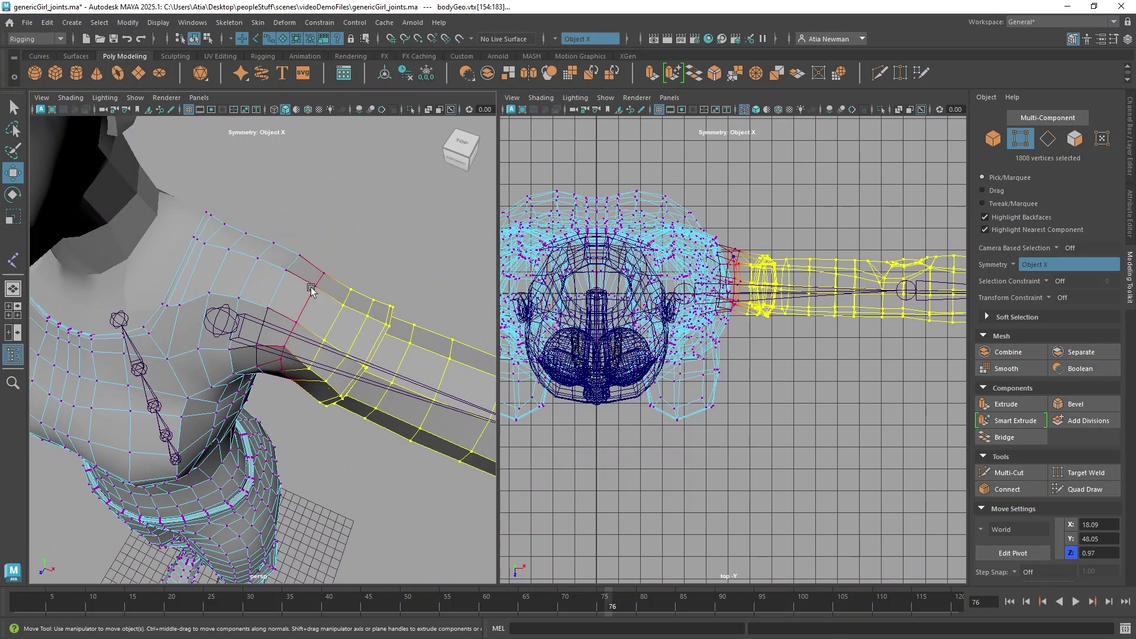
pyautogui.click(795, 300)
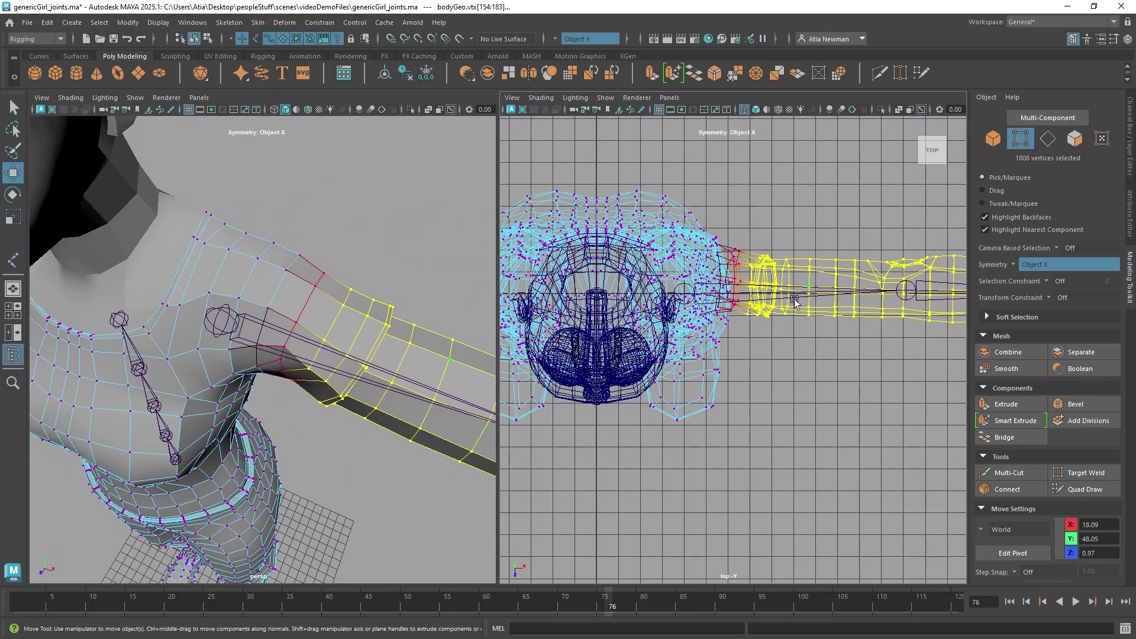
pyautogui.click(804, 310)
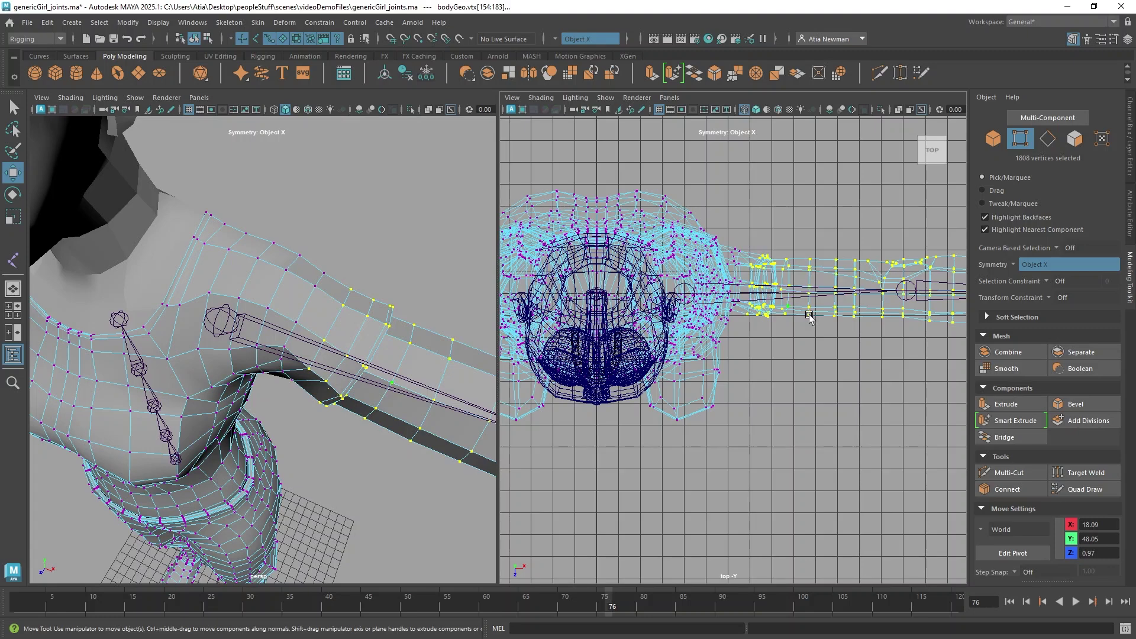
pyautogui.keyDown('alt'); pyautogui.moveTo(299, 375); pyautogui.dragTo(204, 311); pyautogui.keyUp('alt')
pyautogui.click(347, 325)
pyautogui.keyDown('shift'); pyautogui.click(345, 350); pyautogui.keyUp('shift')
pyautogui.keyDown('alt'); pyautogui.moveTo(204, 311); pyautogui.dragTo(276, 414, button='middle'); pyautogui.keyUp('alt')
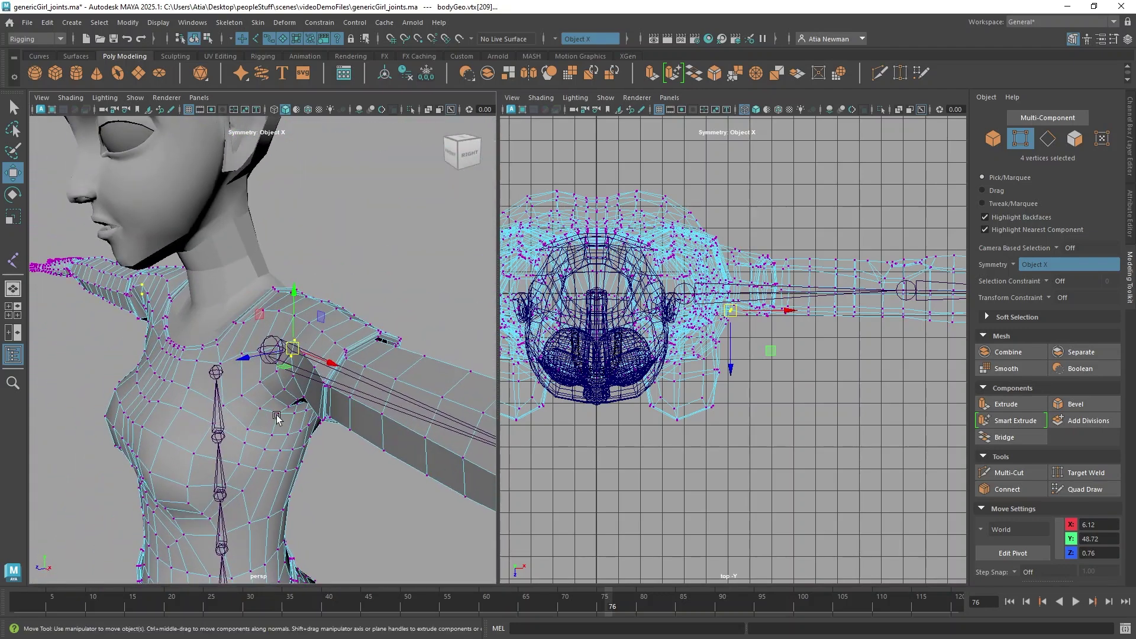
pyautogui.scroll(5, 276, 415)
pyautogui.scroll(-4, 276, 415)
pyautogui.keyDown('shift'); pyautogui.click(313, 391); pyautogui.keyUp('shift')
# Turn soft selection back on and pull the front shoulder and upper sleeve vertices forward to smooth the transition into the moved arms
pyautogui.press('b')
pyautogui.moveTo(312, 363); pyautogui.dragTo(301, 374)
pyautogui.keyDown('alt'); pyautogui.moveTo(312, 419); pyautogui.dragTo(334, 481); pyautogui.keyUp('alt')
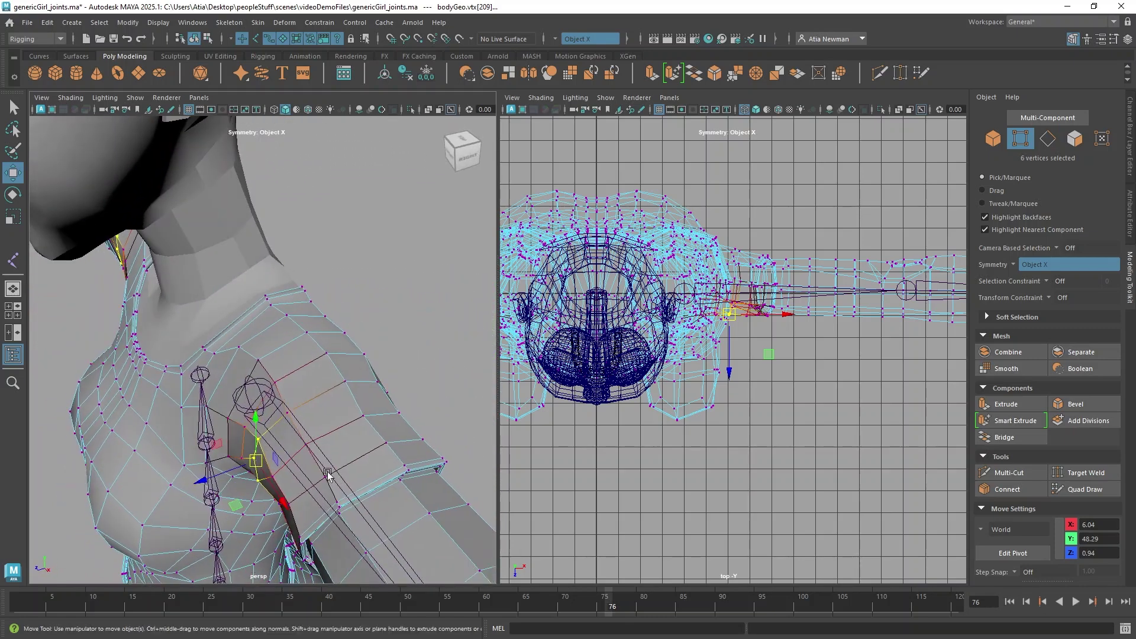
pyautogui.click(297, 406)
pyautogui.moveTo(298, 403); pyautogui.dragTo(287, 416)
pyautogui.click(273, 476)
pyautogui.keyDown('alt'); pyautogui.moveTo(283, 546); pyautogui.dragTo(409, 465); pyautogui.keyUp('alt')
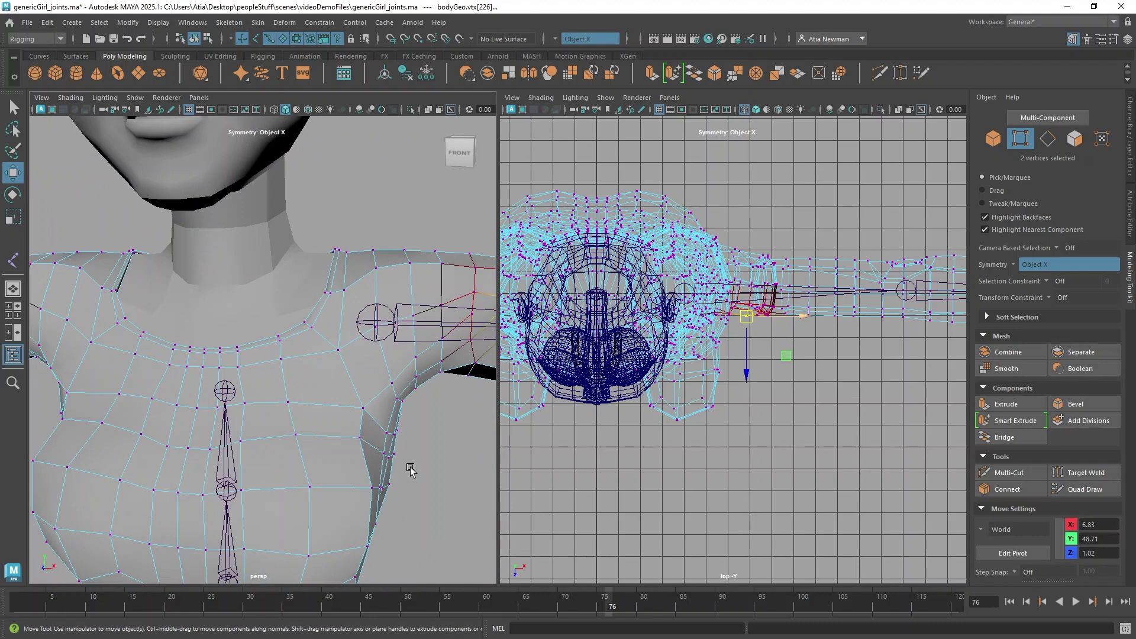
# Return the body mesh to object mode, set layer1 to Template, and make joints selectable again
pyautogui.scroll(-4, 709, 383)
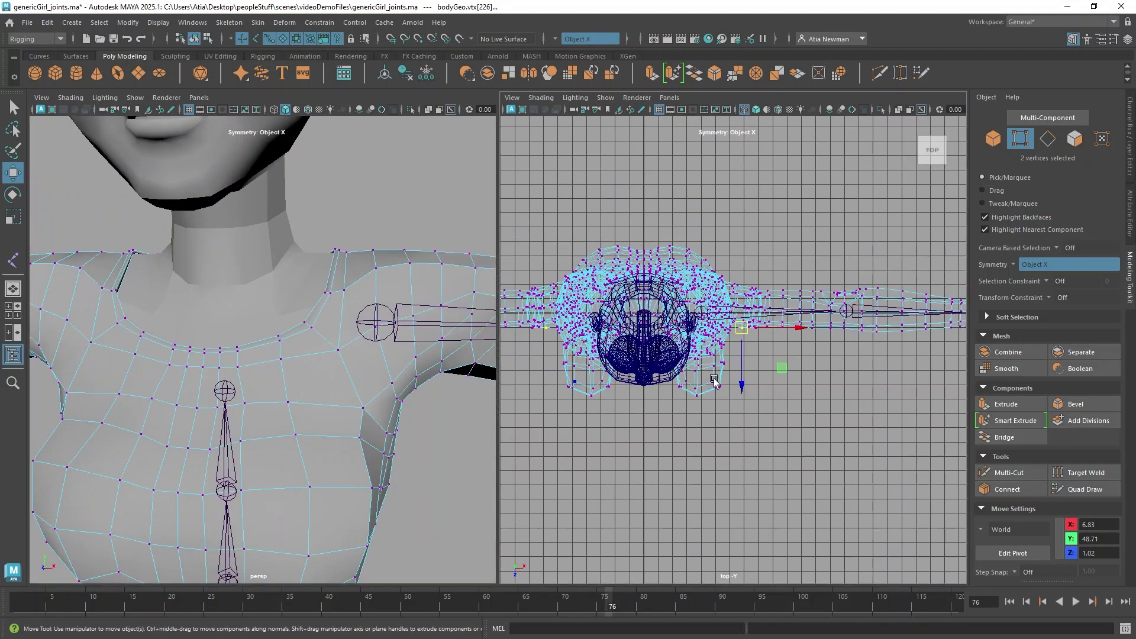
pyautogui.keyDown('alt'); pyautogui.moveTo(669, 367); pyautogui.dragTo(496, 369, button='middle'); pyautogui.keyUp('alt')
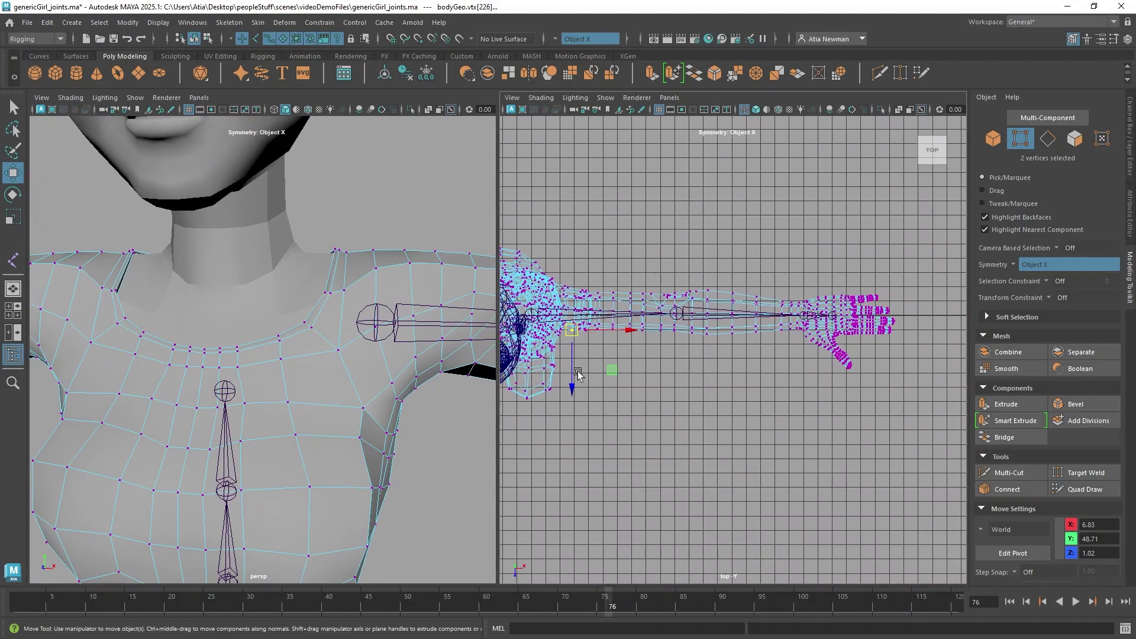
pyautogui.moveTo(311, 303); pyautogui.dragTo(373, 283, button='right')
pyautogui.click(1127, 41)
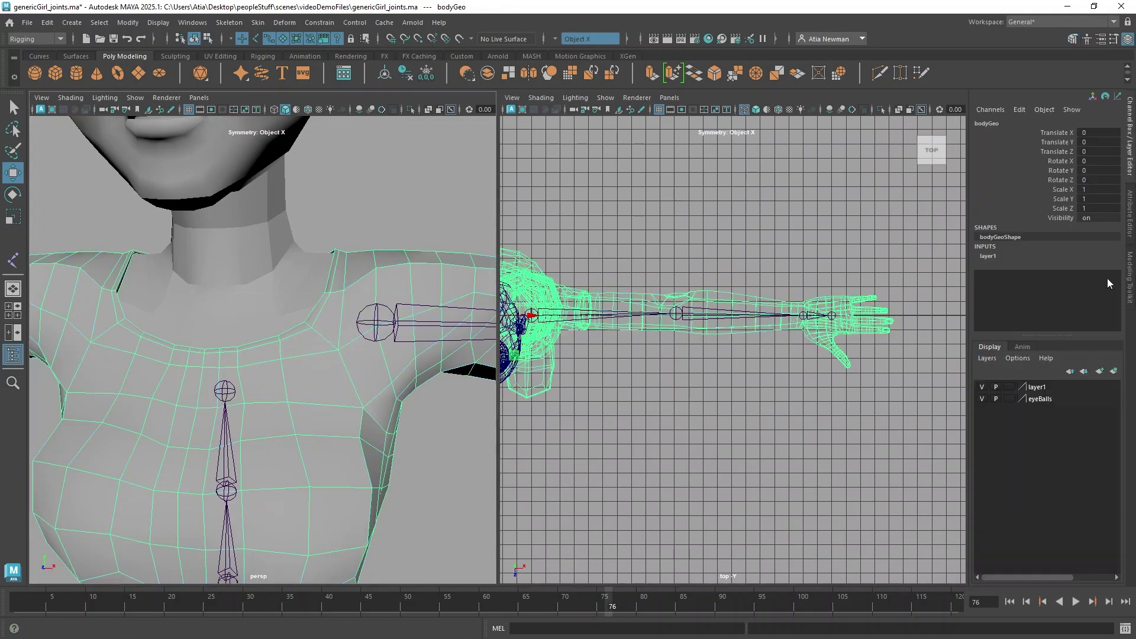
pyautogui.click(1010, 387)
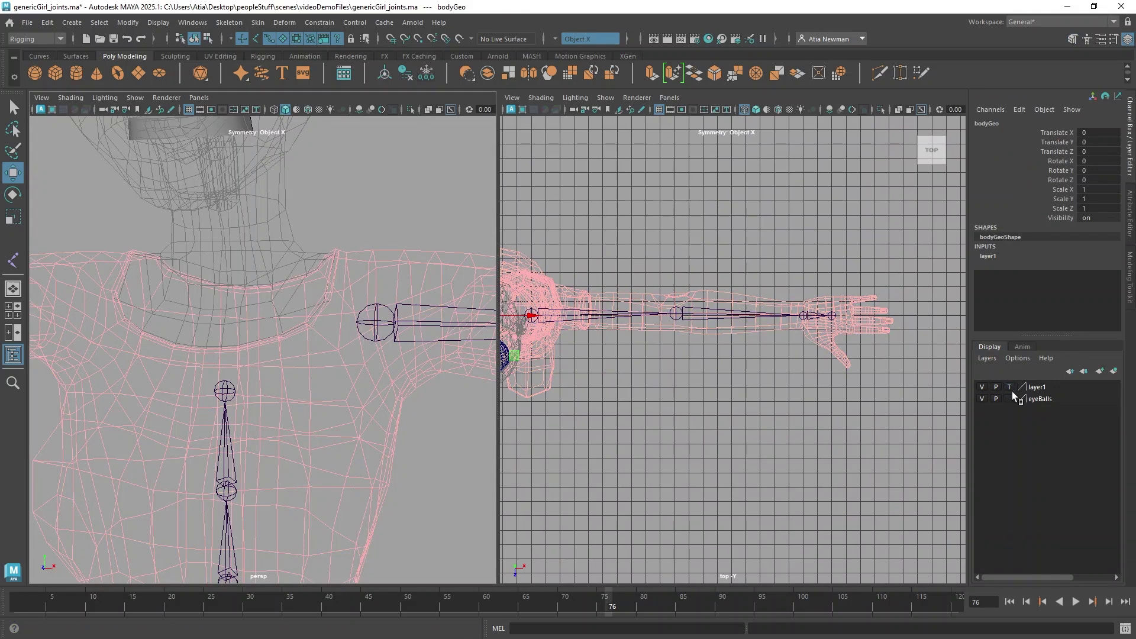
pyautogui.click(256, 38)
pyautogui.click(749, 511)
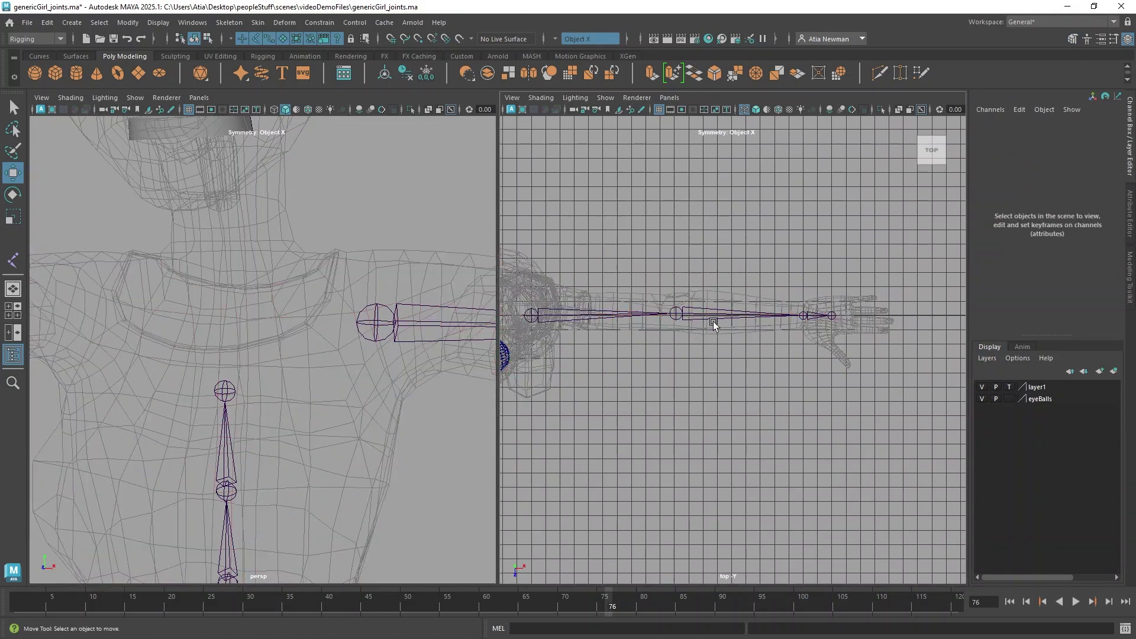
# Replace the perspective and top views with front and right side views, framing the hips and legs in both
pyautogui.scroll(-10, 296, 439)
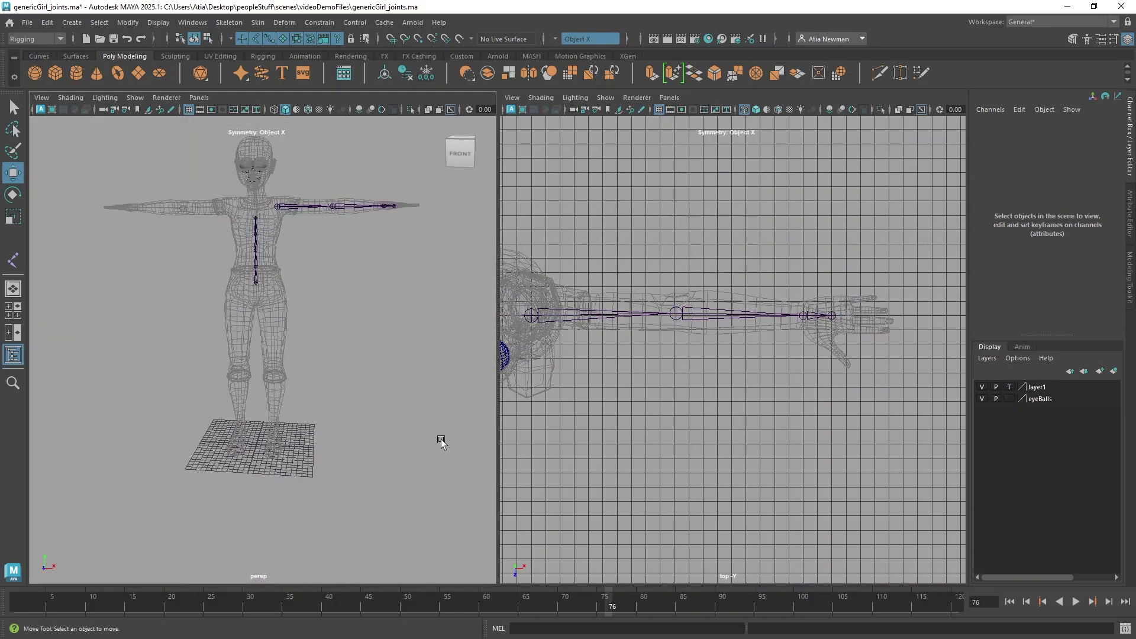
pyautogui.press('space')
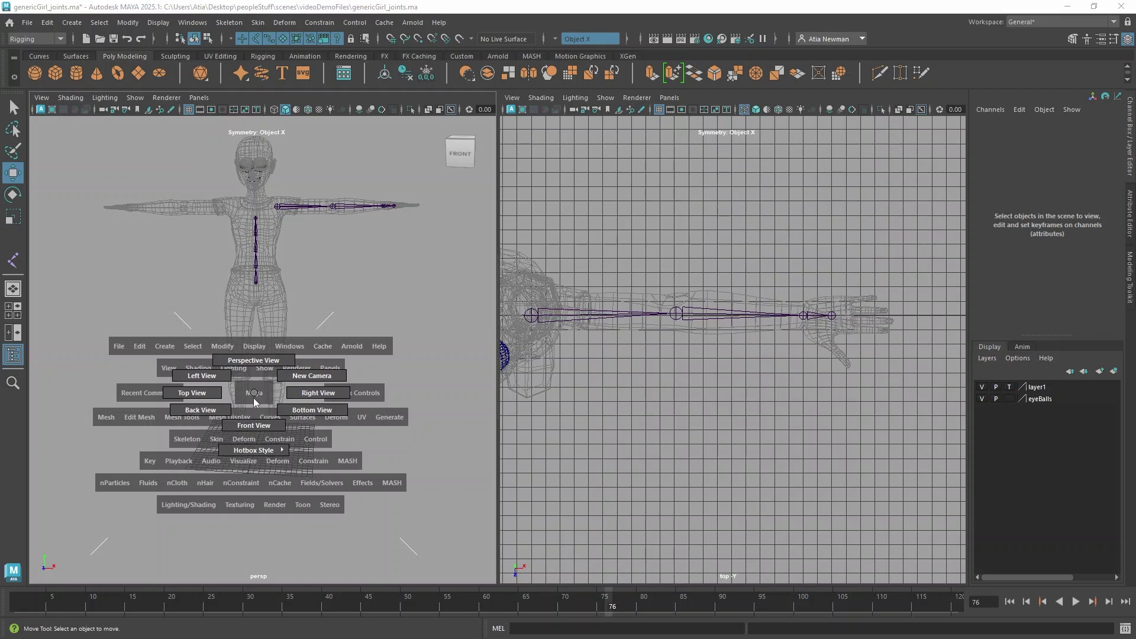
pyautogui.moveTo(254, 393); pyautogui.dragTo(250, 424)
pyautogui.keyDown('alt'); pyautogui.moveTo(261, 509); pyautogui.dragTo(354, 279, button='middle'); pyautogui.keyUp('alt')
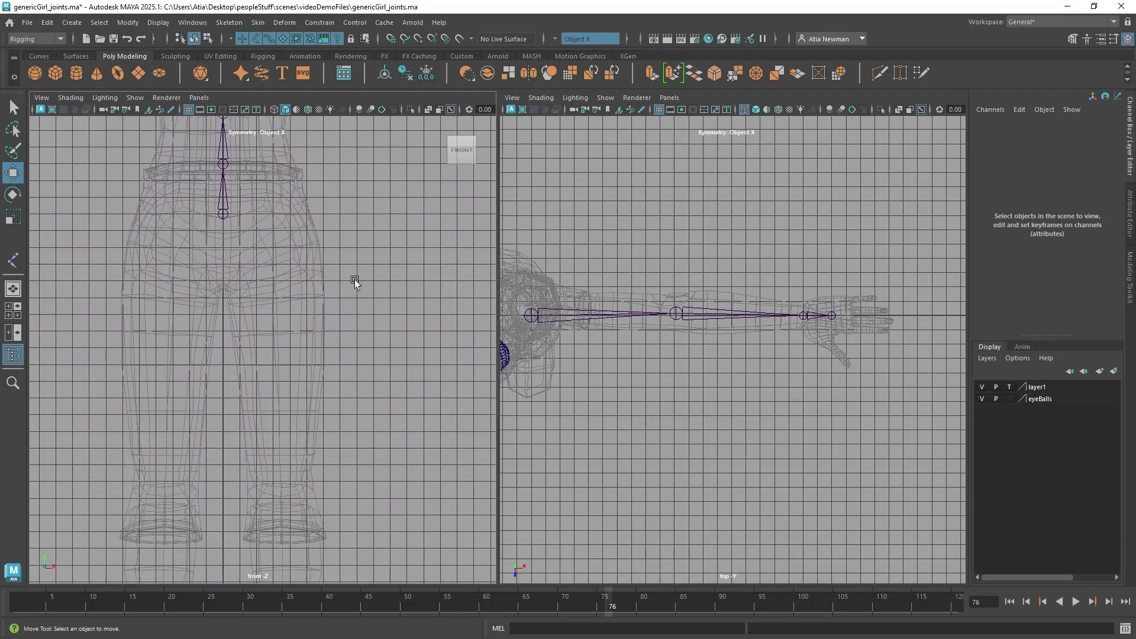
pyautogui.scroll(-2, 329, 375)
pyautogui.press('space')
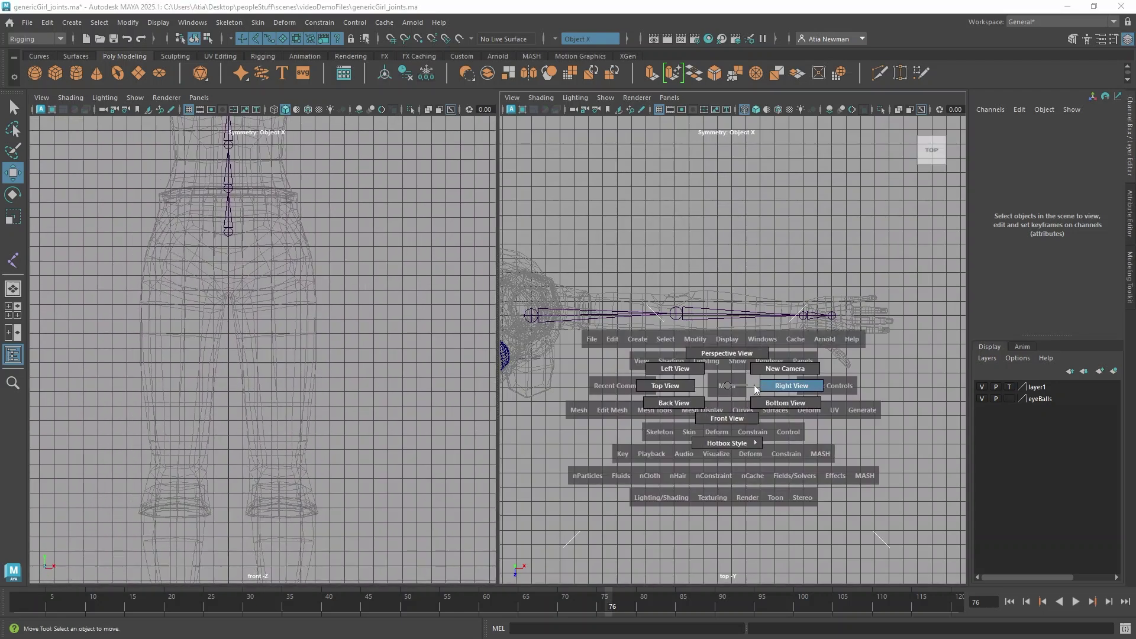
pyautogui.moveTo(744, 384); pyautogui.dragTo(779, 388)
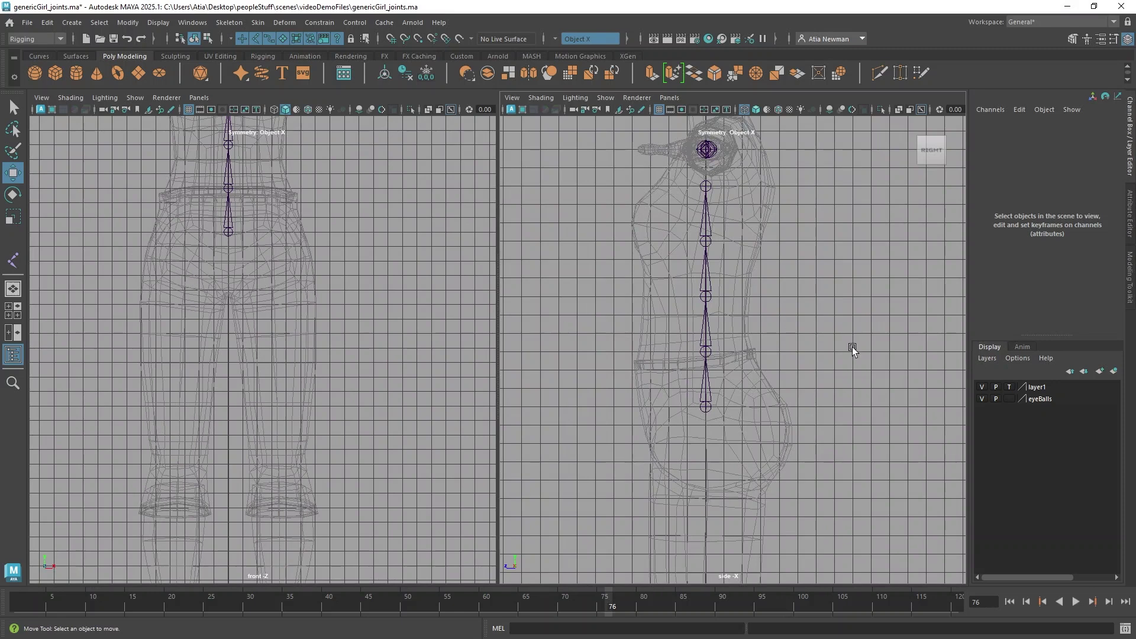
pyautogui.scroll(-3, 743, 475)
pyautogui.keyDown('alt'); pyautogui.moveTo(723, 474); pyautogui.dragTo(686, 257, button='middle'); pyautogui.keyUp('alt')
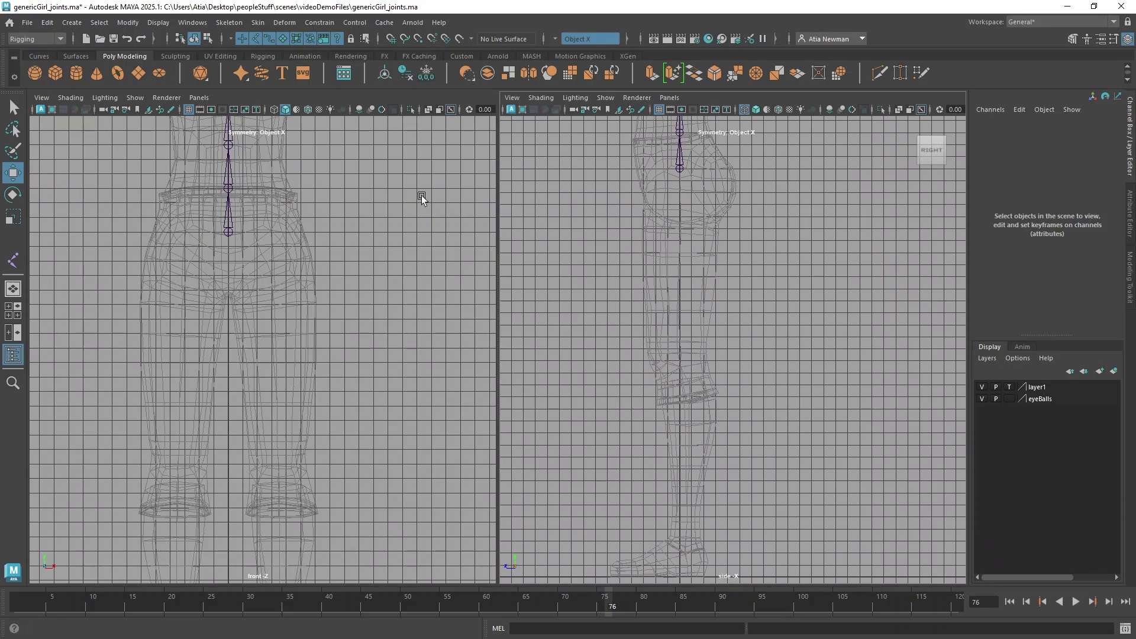
# Create a left leg joint chain with a grid-snapped hip joint at X 3, Y 34, then knee and ankle joints in the side view
pyautogui.click(230, 24)
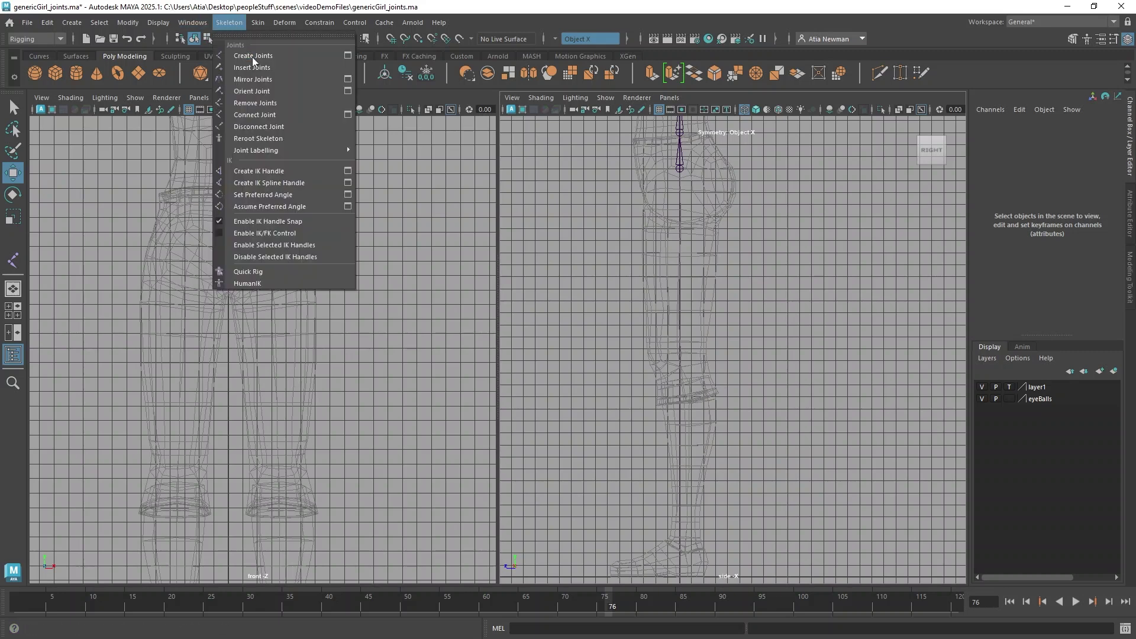
pyautogui.click(254, 56)
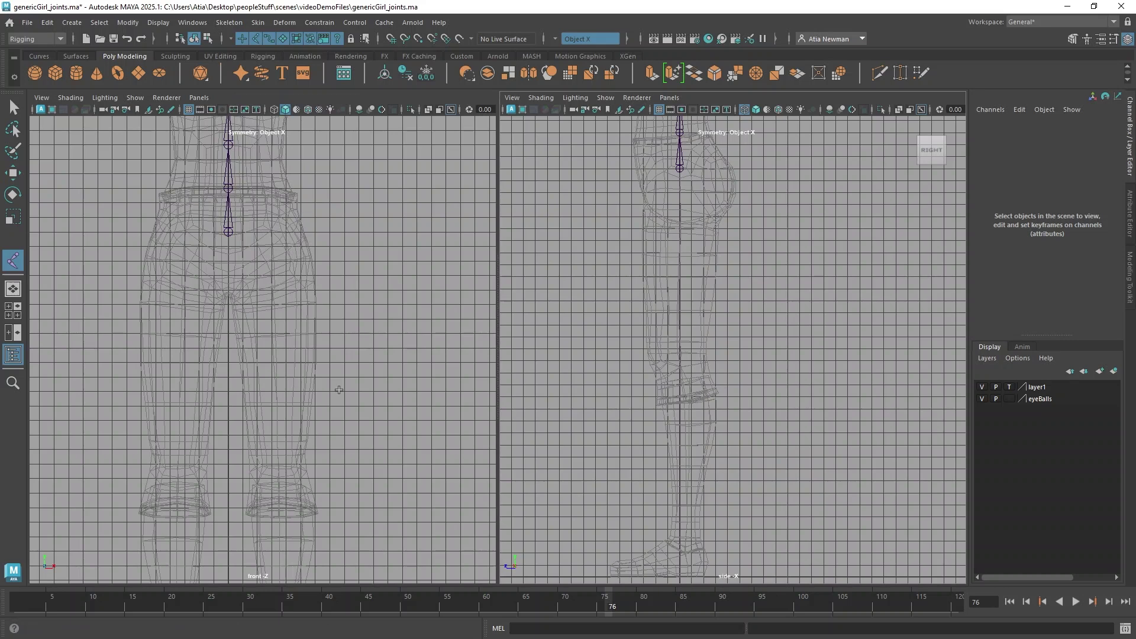
pyautogui.keyDown('alt'); pyautogui.moveTo(336, 388); pyautogui.dragTo(333, 230, button='middle'); pyautogui.keyUp('alt')
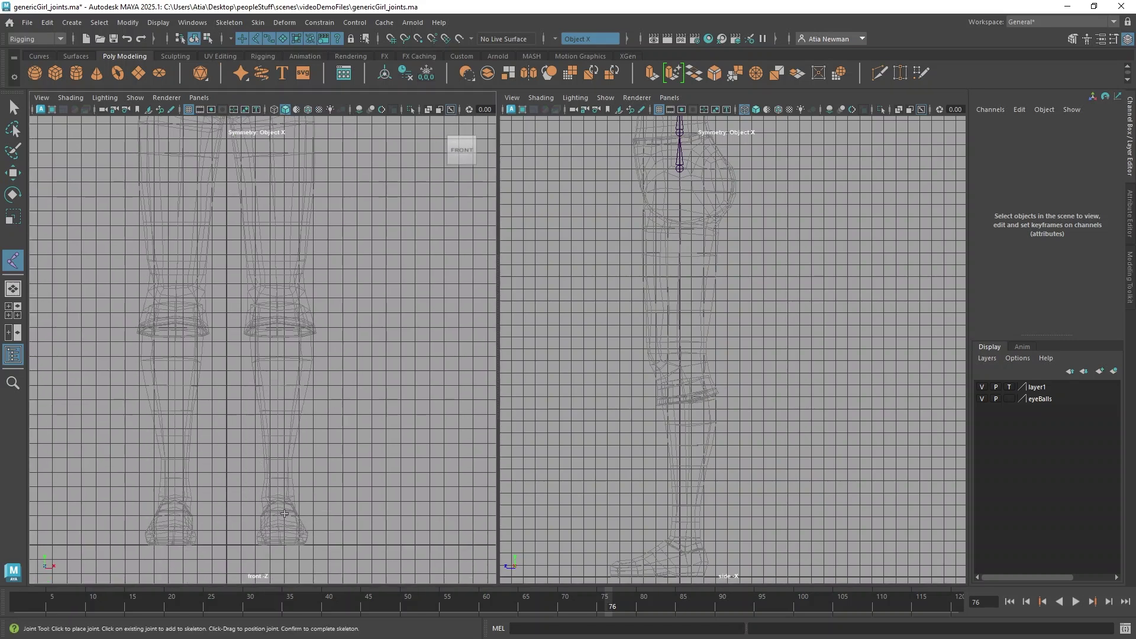
pyautogui.keyDown('alt'); pyautogui.moveTo(279, 199); pyautogui.dragTo(295, 382, button='middle'); pyautogui.keyUp('alt')
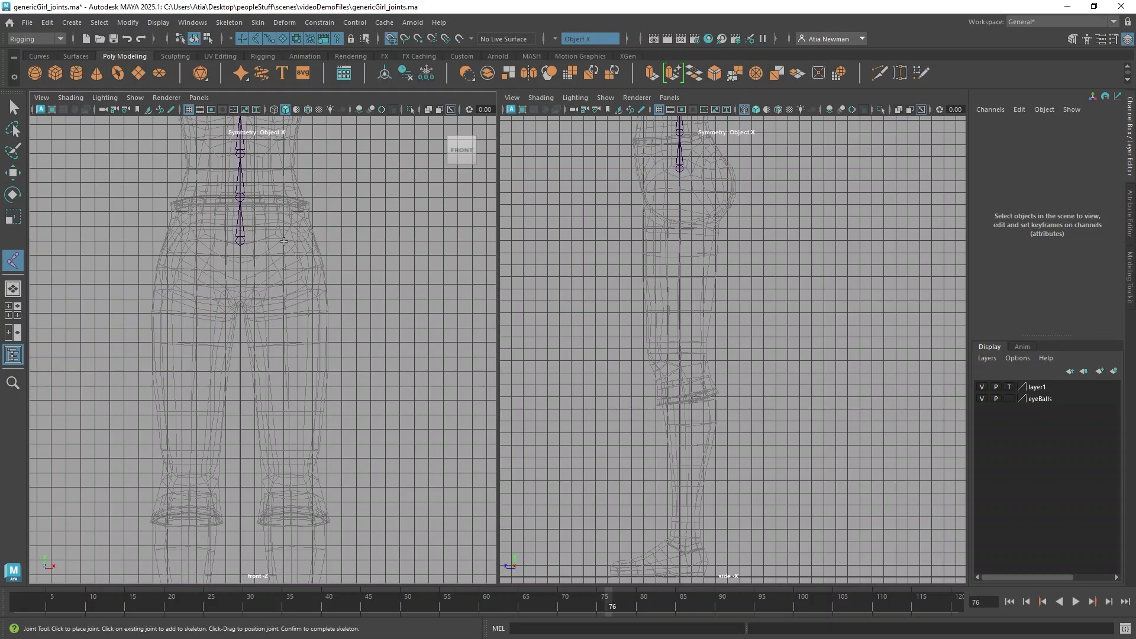
pyautogui.press('Return')
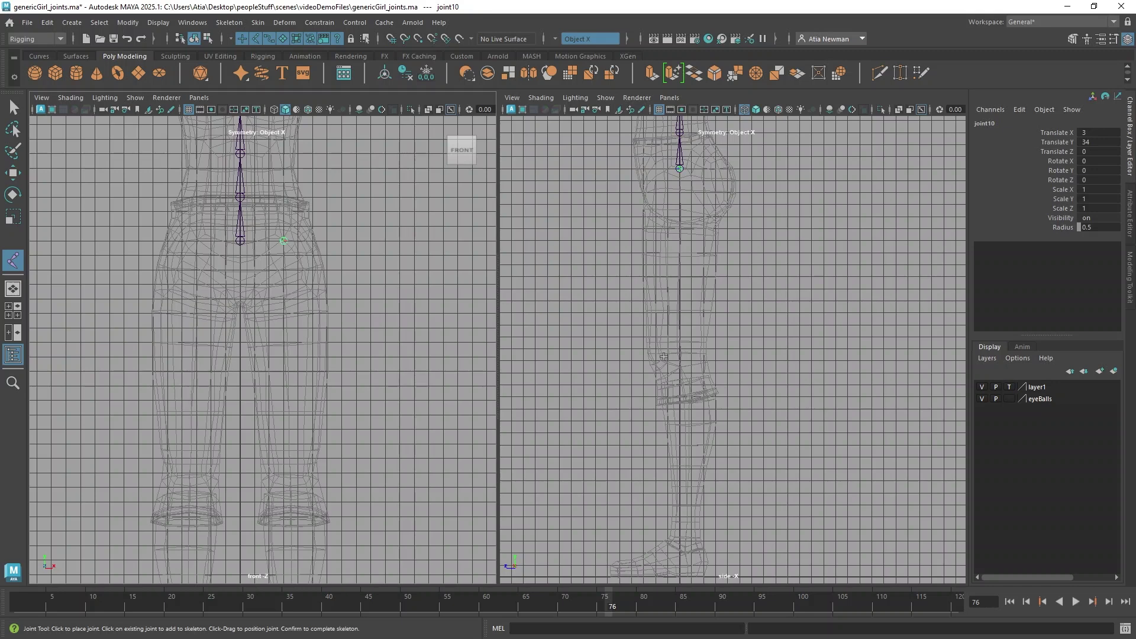
pyautogui.click(664, 359)
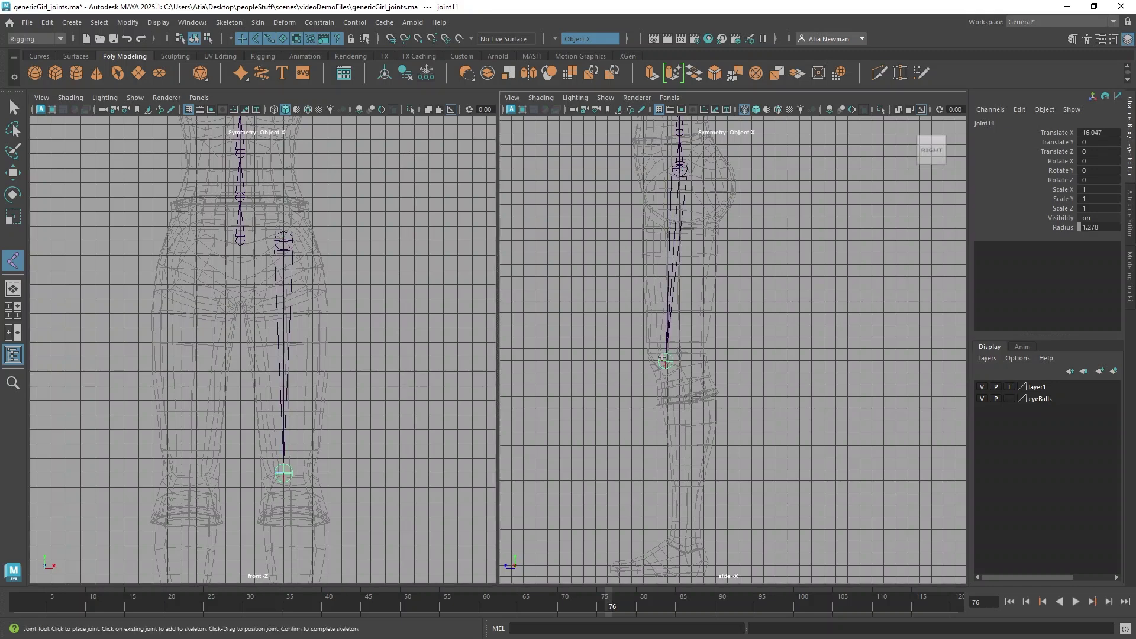
pyautogui.click(690, 542)
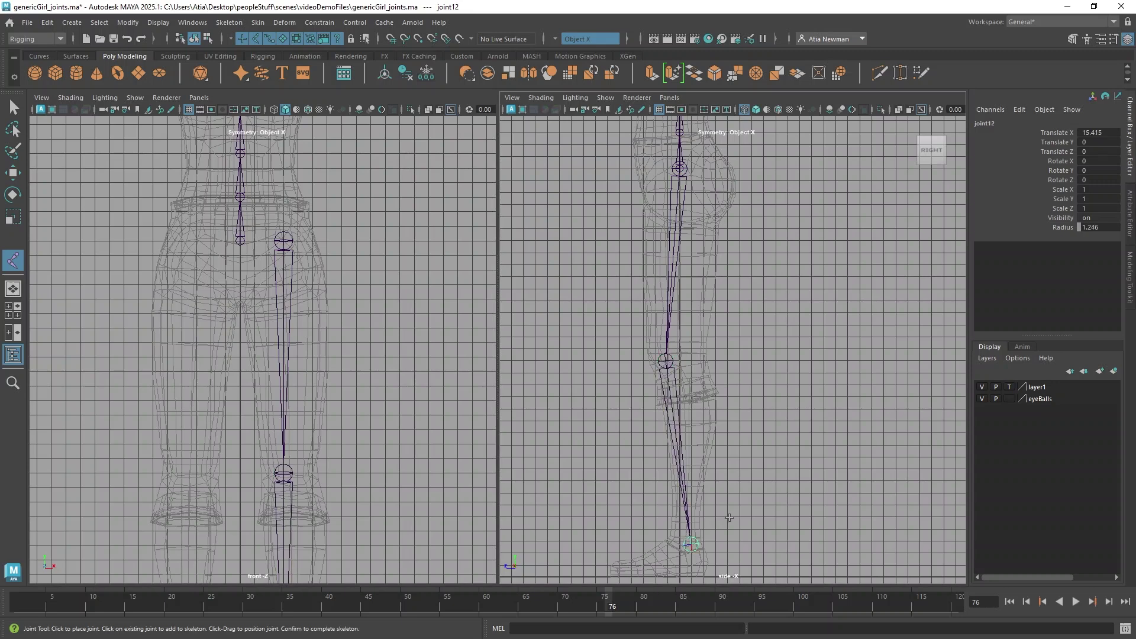
# Reposition the left knee joint slightly lower and raise the ankle joint to just above the shoe in the side view
pyautogui.scroll(3, 754, 509)
pyautogui.keyDown('alt'); pyautogui.moveTo(729, 463); pyautogui.dragTo(712, 210, button='middle'); pyautogui.keyUp('alt')
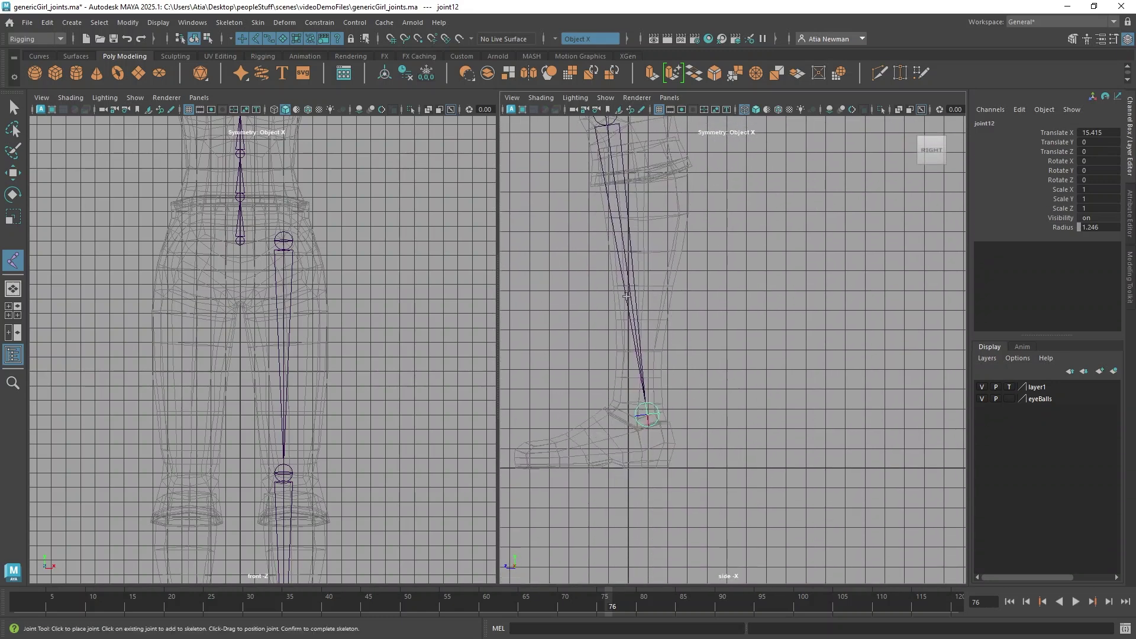
pyautogui.moveTo(732, 353); pyautogui.dragTo(729, 353)
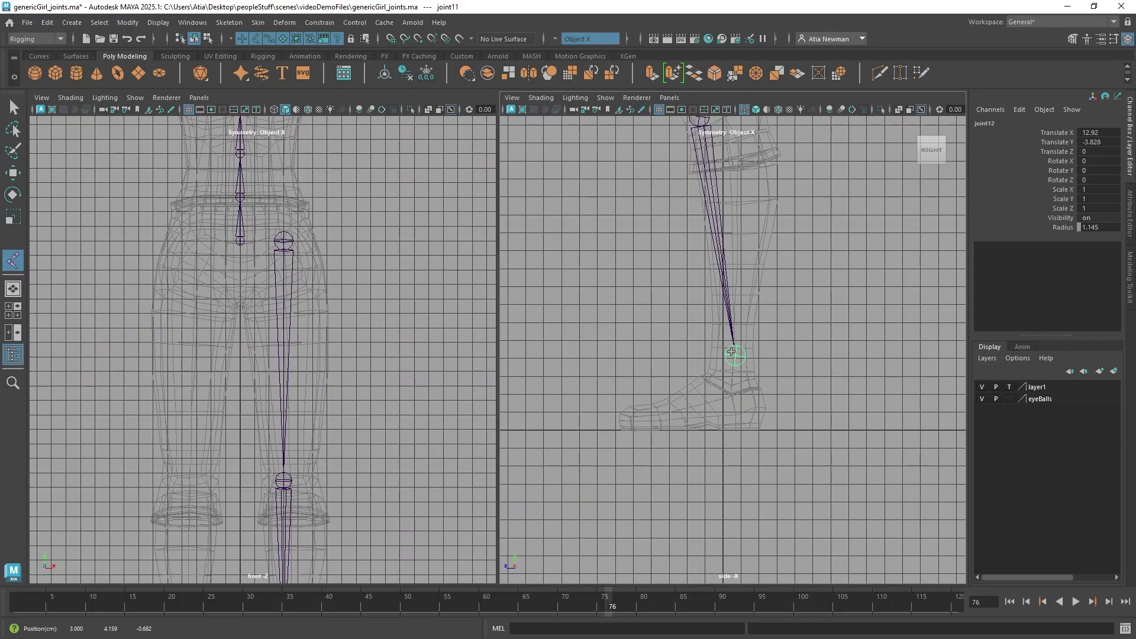
pyautogui.keyDown('alt'); pyautogui.moveTo(784, 394); pyautogui.dragTo(751, 349, button='middle'); pyautogui.keyUp('alt')
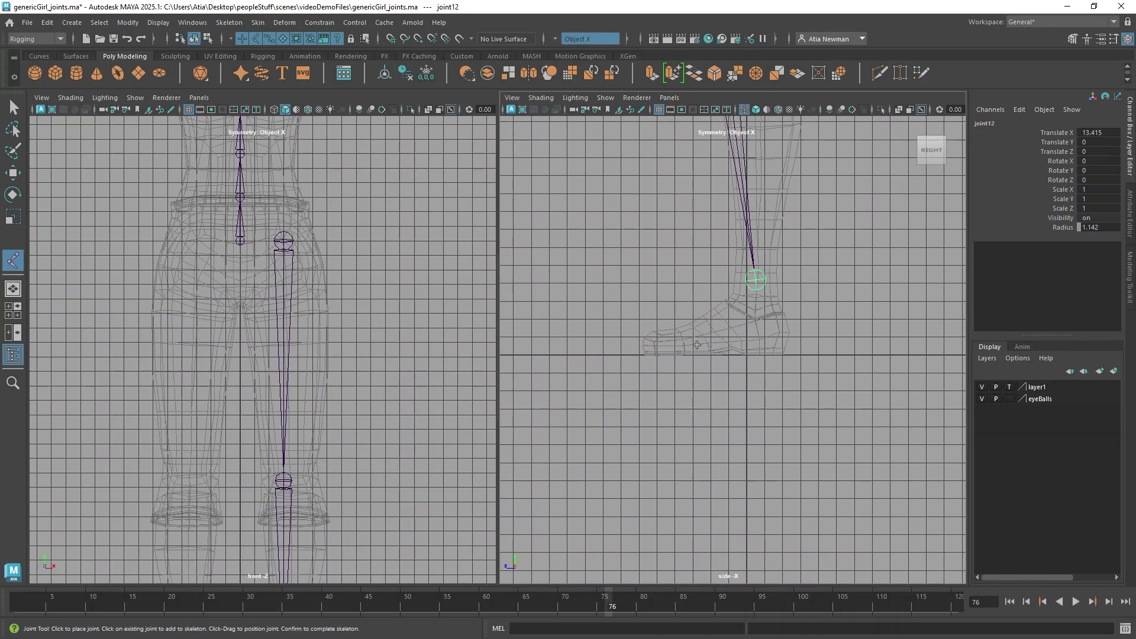
# Add ball and toe joints to the left leg chain in the side view and finish the chain
pyautogui.moveTo(697, 344); pyautogui.dragTo(692, 343)
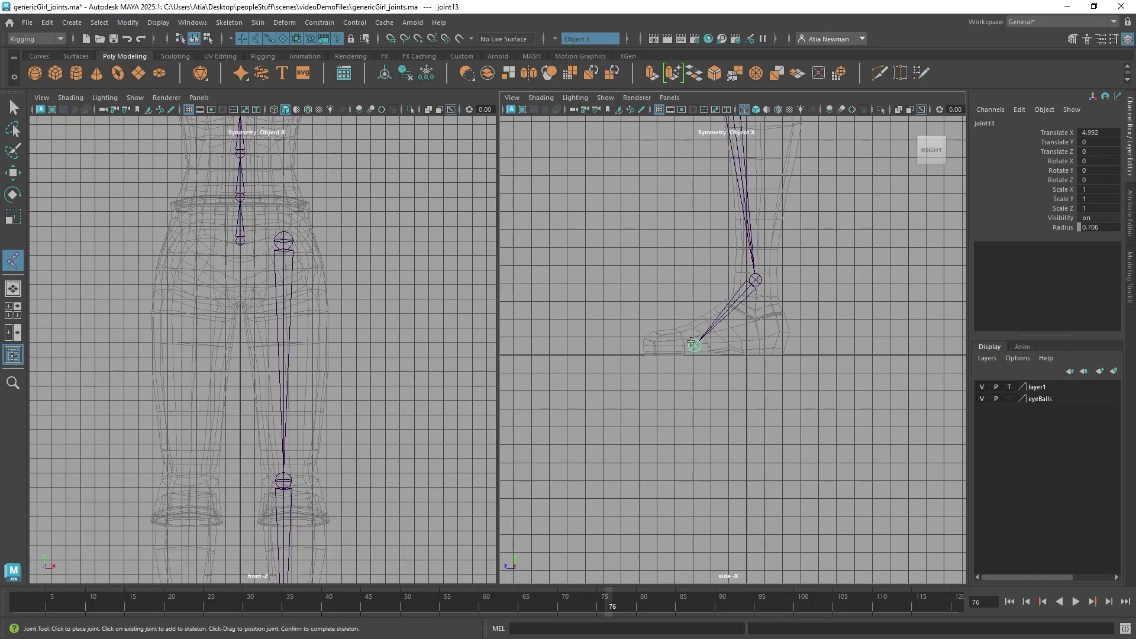
pyautogui.click(645, 345)
pyautogui.press('w')
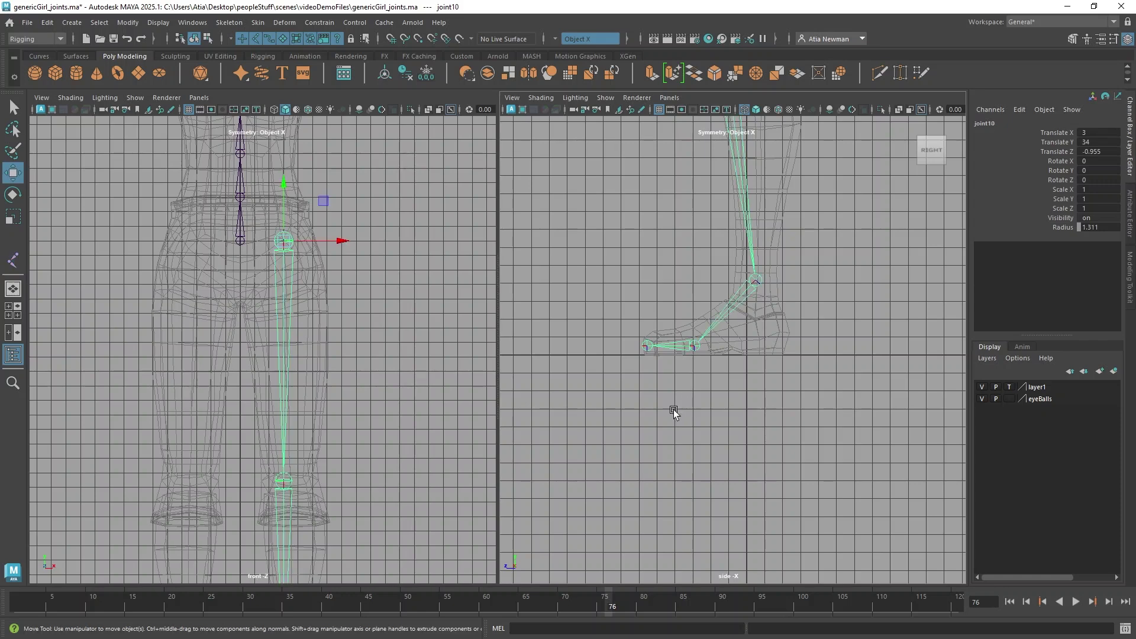
# Take layer1 out of Template mode, make joints unselectable, and switch the body mesh to vertex editing with the Modeling Toolkit shown
pyautogui.scroll(-5, 247, 486)
pyautogui.keyDown('alt'); pyautogui.moveTo(304, 524); pyautogui.dragTo(299, 388, button='middle'); pyautogui.keyUp('alt')
pyautogui.scroll(5, 339, 400)
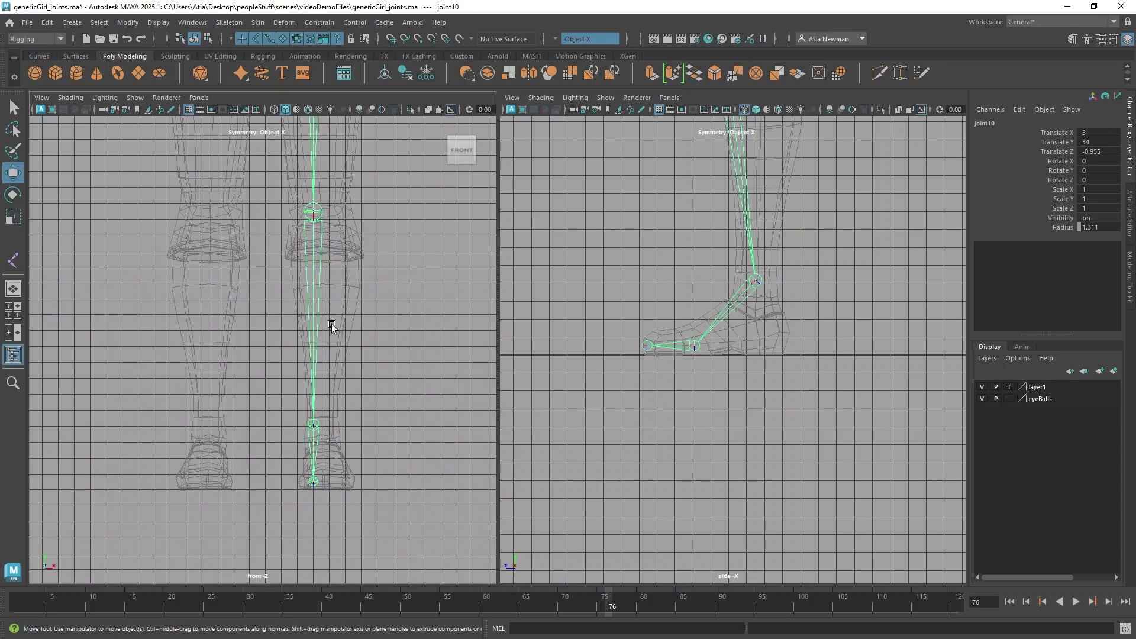
pyautogui.click(1009, 387)
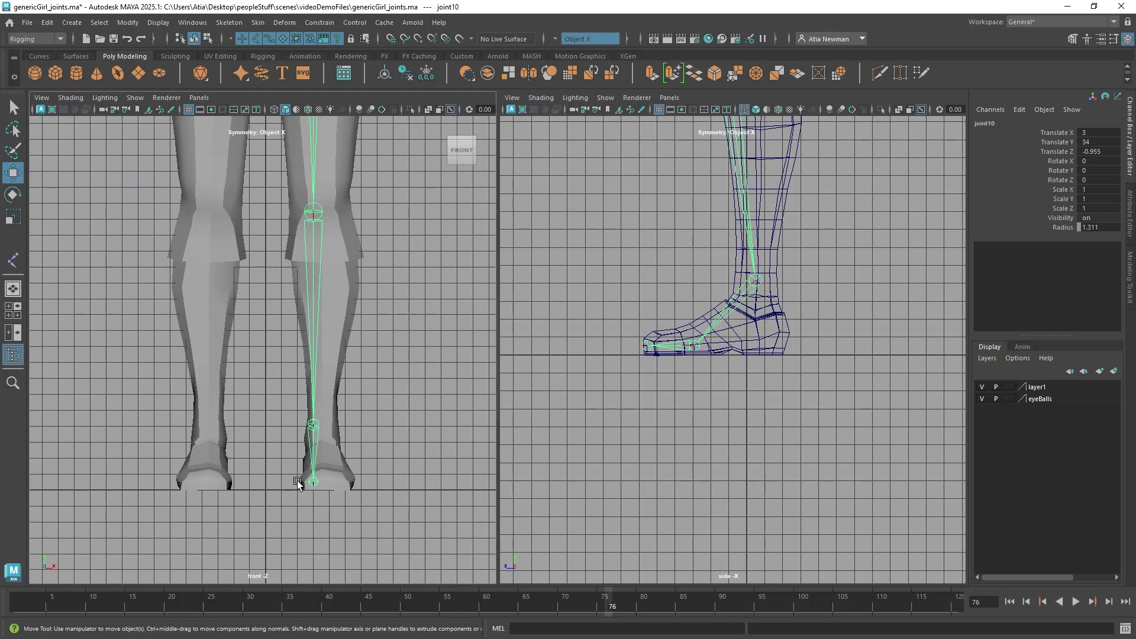
pyautogui.click(283, 38)
pyautogui.click(349, 282)
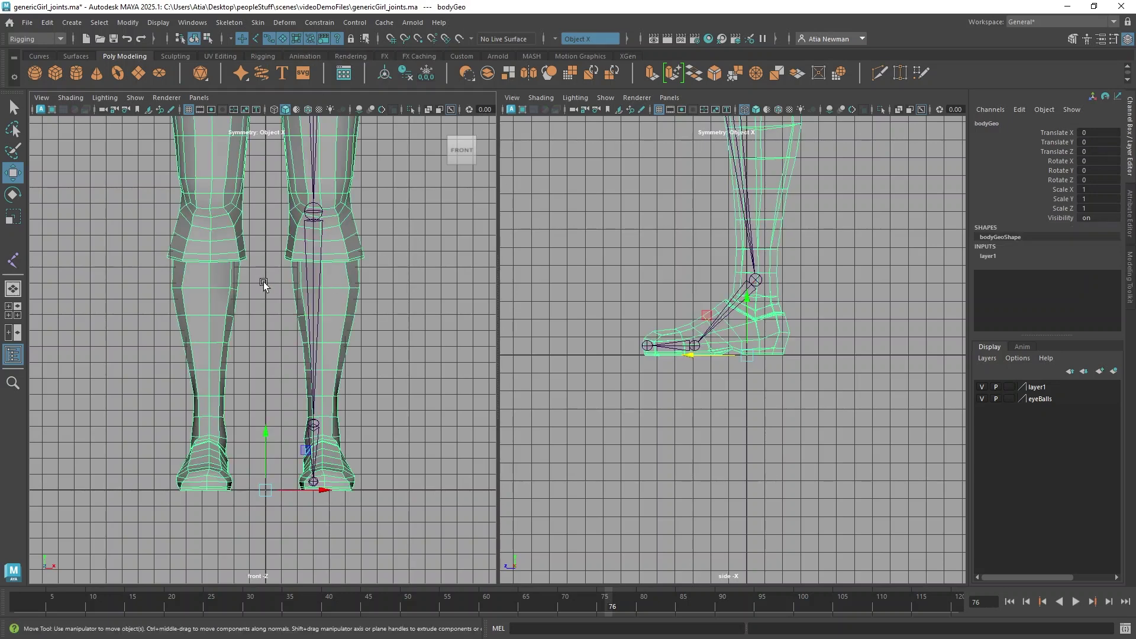
pyautogui.moveTo(351, 285); pyautogui.dragTo(273, 281, button='right')
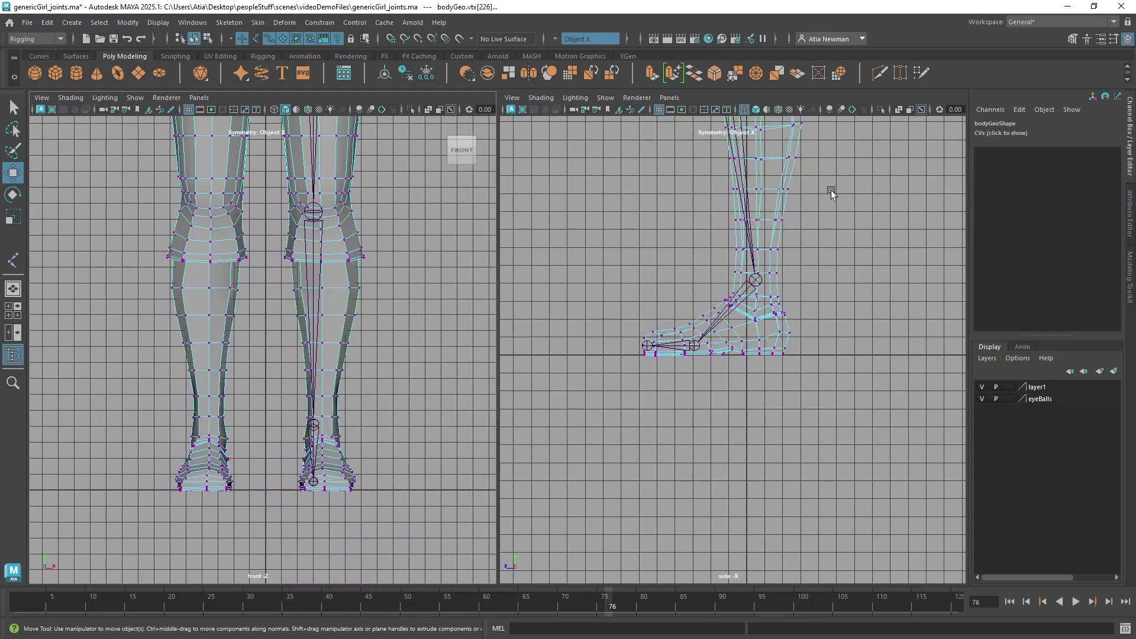
pyautogui.click(1073, 38)
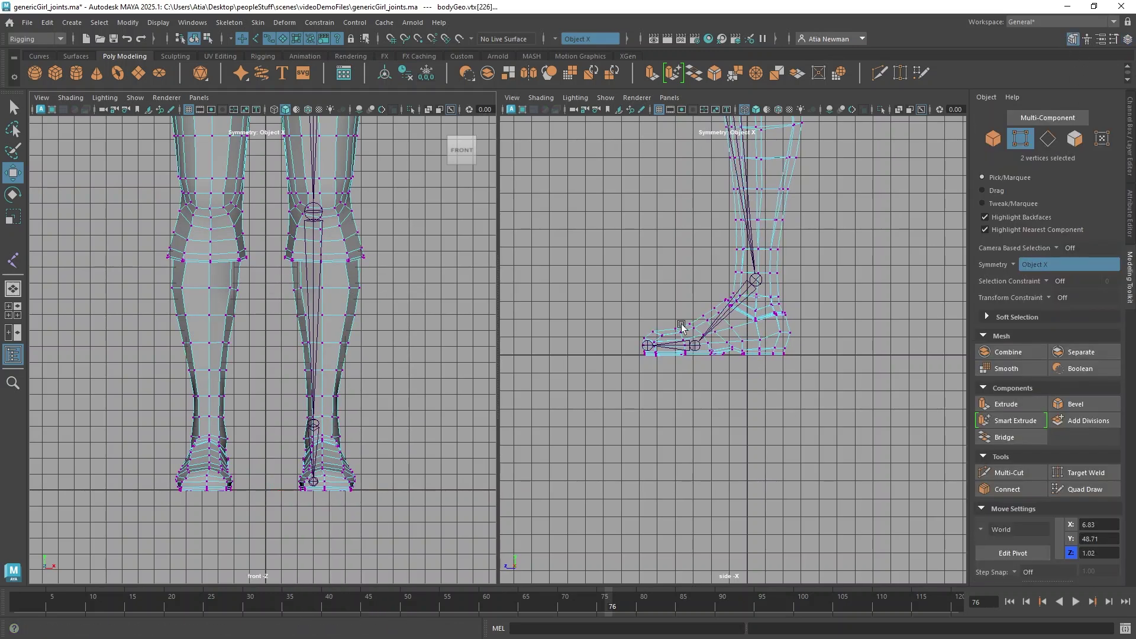
# Select the vertices of both lower legs and feet in the front view and move them symmetrically inward toward the leg joints
pyautogui.scroll(-3, 444, 377)
pyautogui.keyDown('alt'); pyautogui.moveTo(341, 288); pyautogui.dragTo(399, 278, button='middle'); pyautogui.keyUp('alt')
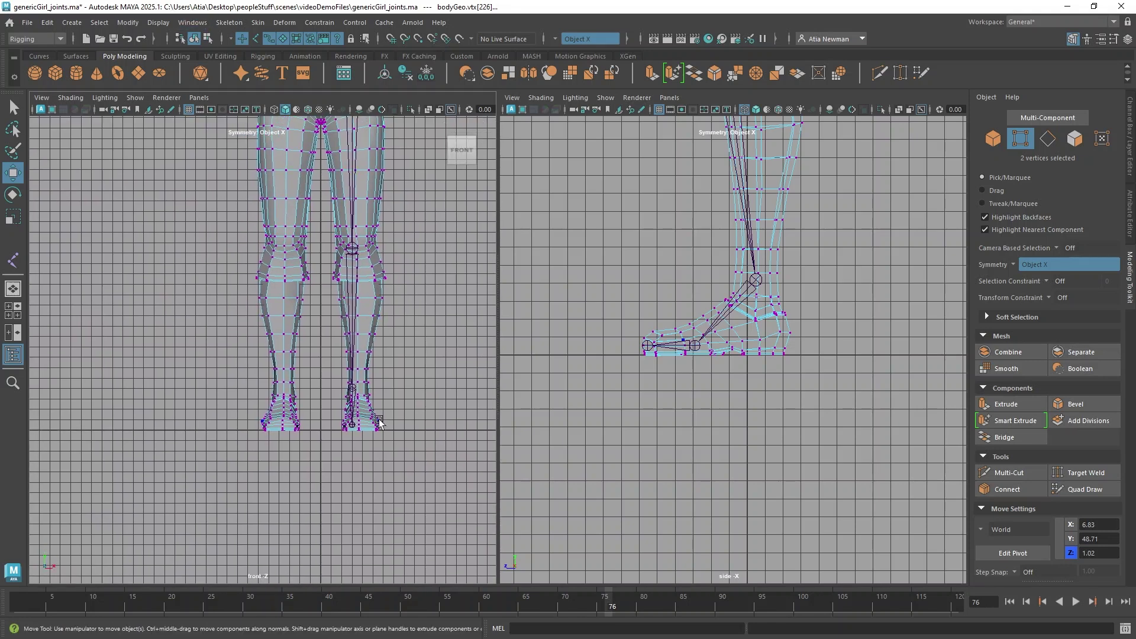
pyautogui.press('space')
pyautogui.keyDown('alt'); pyautogui.moveTo(783, 275); pyautogui.dragTo(598, 294, button='right'); pyautogui.keyUp('alt')
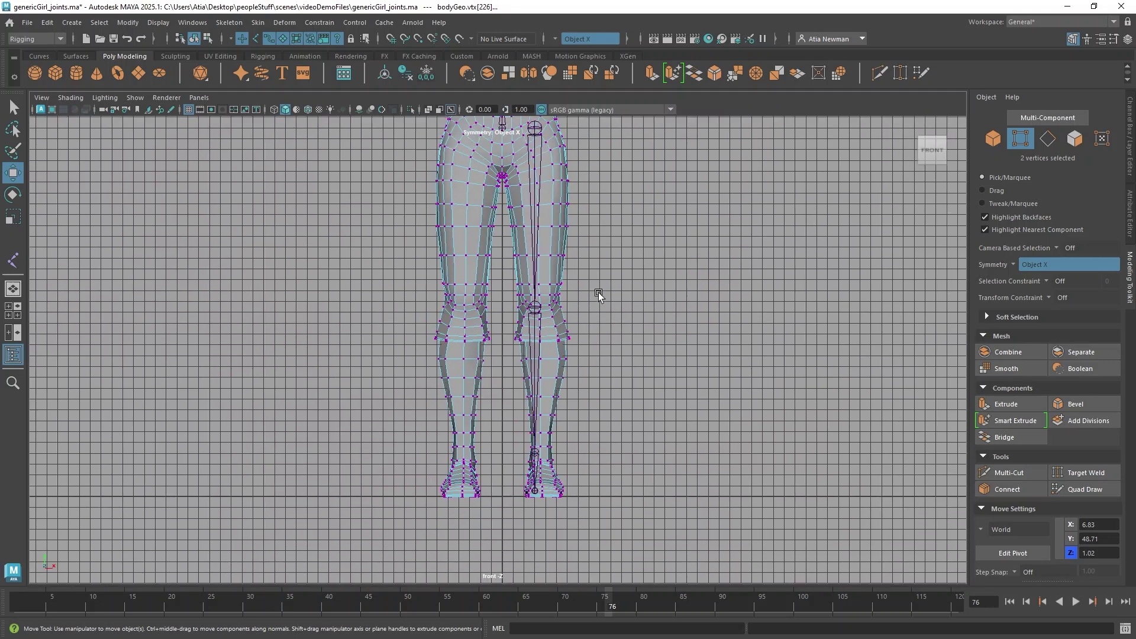
pyautogui.scroll(2, 631, 407)
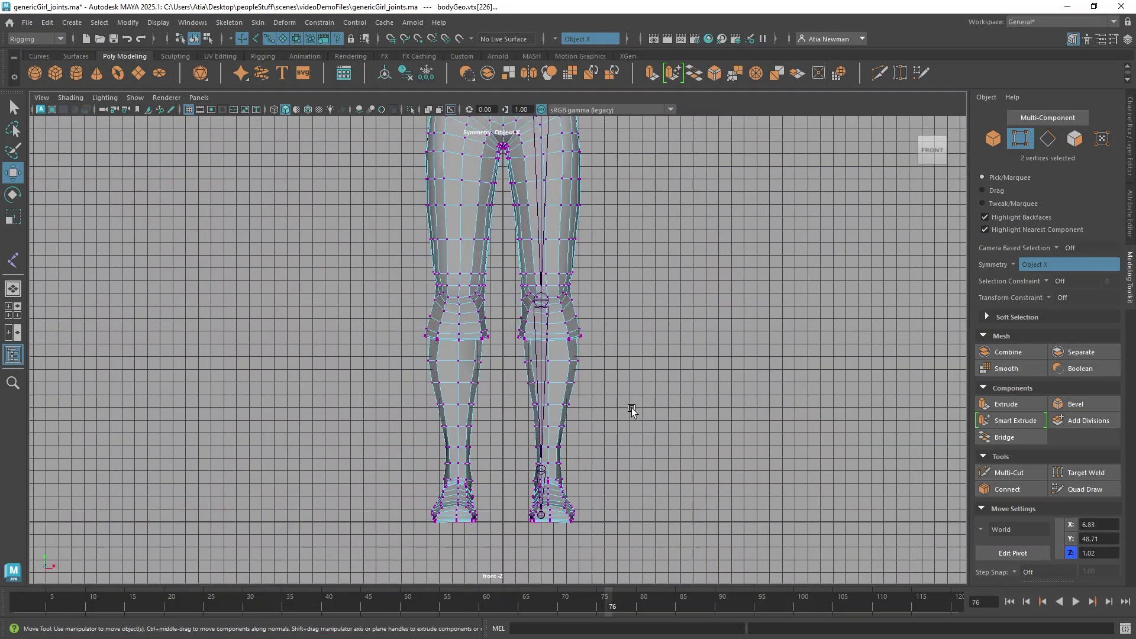
pyautogui.moveTo(611, 553); pyautogui.dragTo(499, 354)
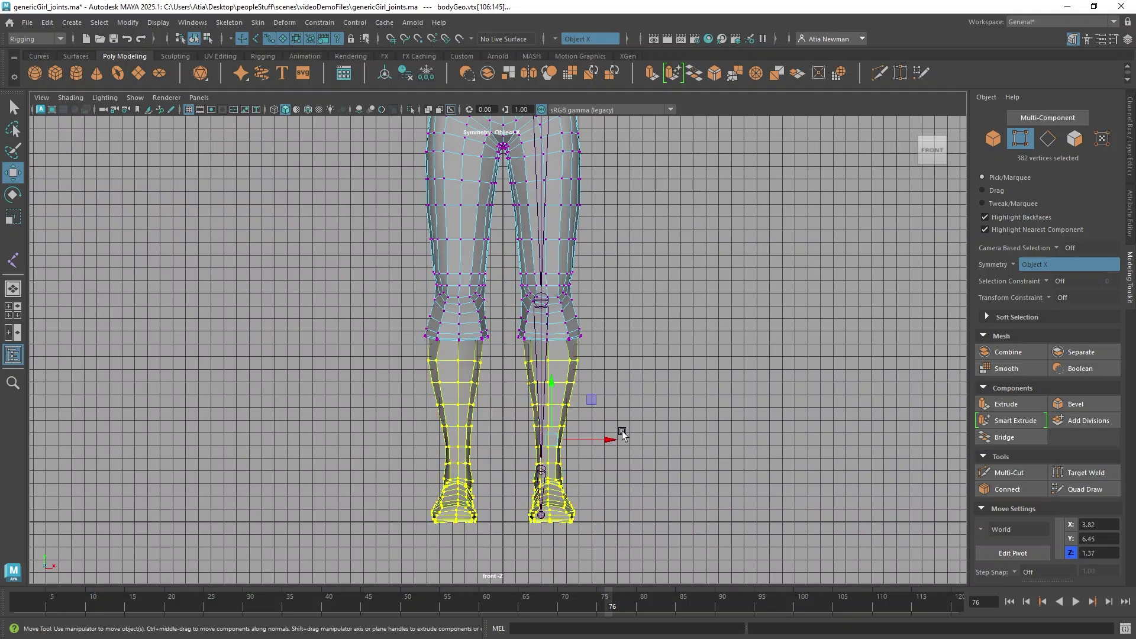
pyautogui.moveTo(606, 438); pyautogui.dragTo(603, 438)
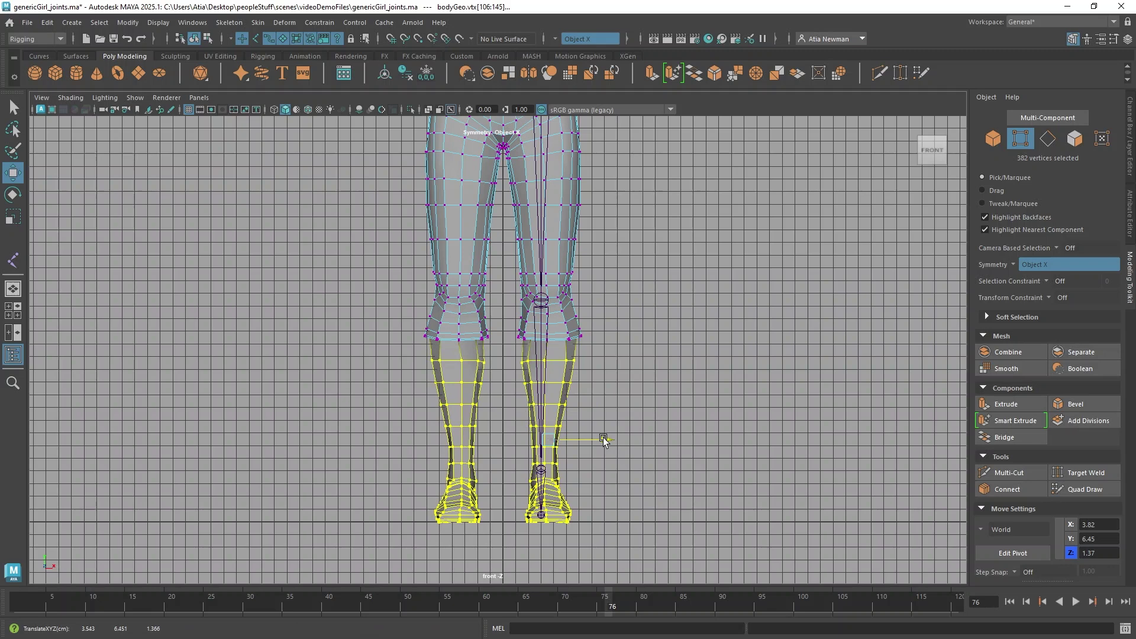
pyautogui.moveTo(603, 439); pyautogui.dragTo(604, 439)
# Progressively deselect the upper shin rows and shift the remaining lower-shin and foot vertices sideways to about X 3.52
pyautogui.moveTo(507, 348); pyautogui.dragTo(604, 407)
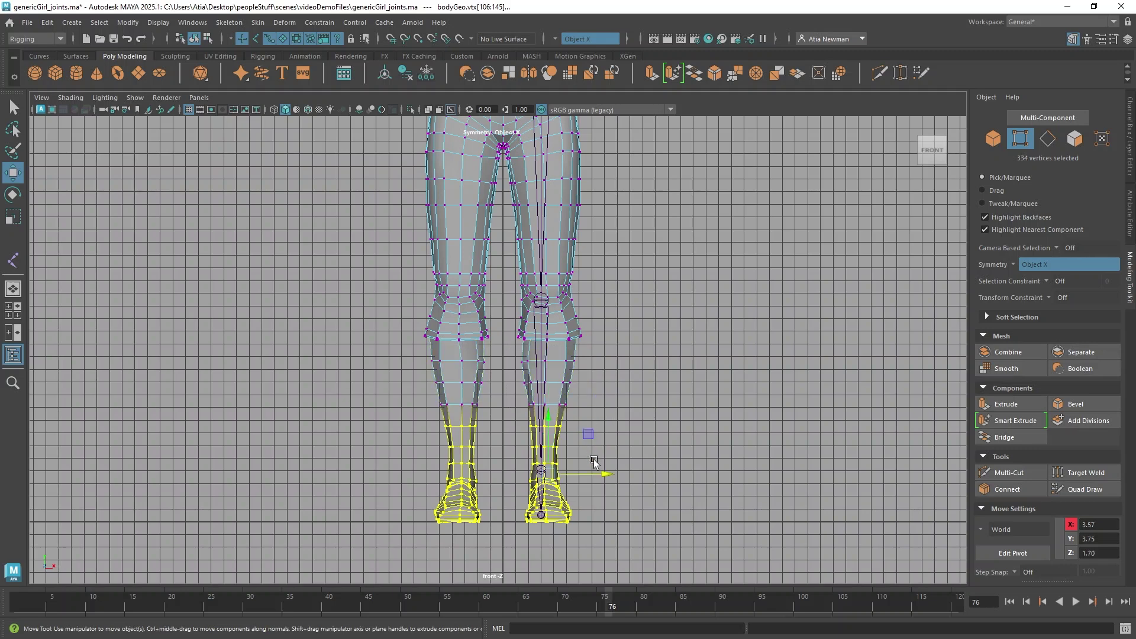
pyautogui.moveTo(610, 476); pyautogui.dragTo(605, 479)
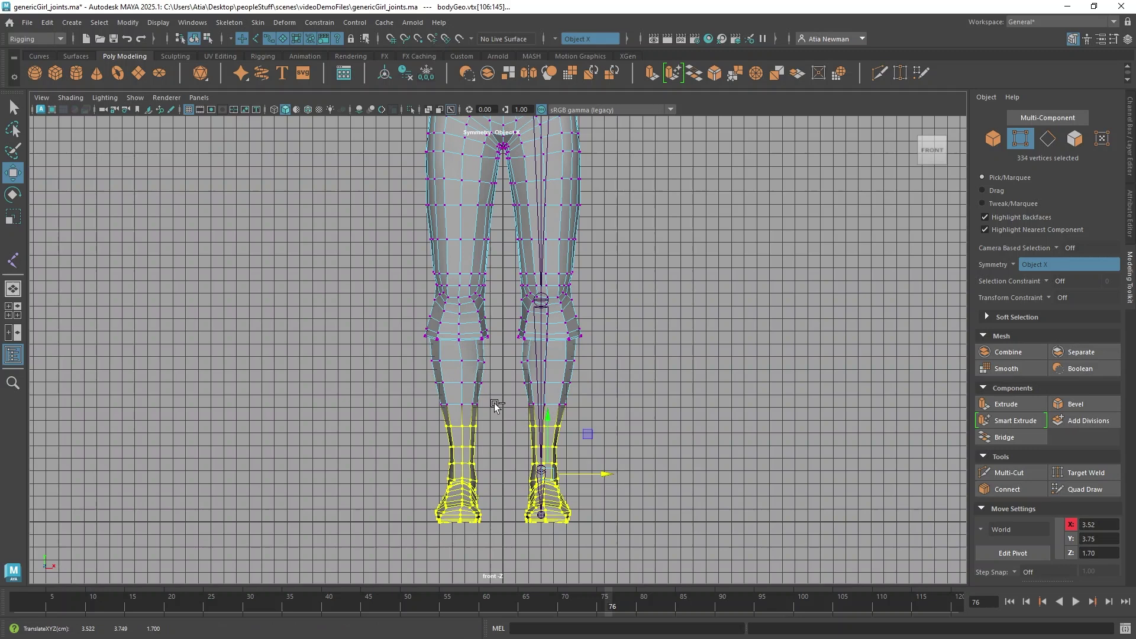
pyautogui.moveTo(513, 415); pyautogui.dragTo(574, 439)
pyautogui.moveTo(607, 484); pyautogui.dragTo(600, 486)
pyautogui.keyDown('ctrl'); pyautogui.moveTo(520, 439); pyautogui.dragTo(590, 457); pyautogui.keyUp('ctrl')
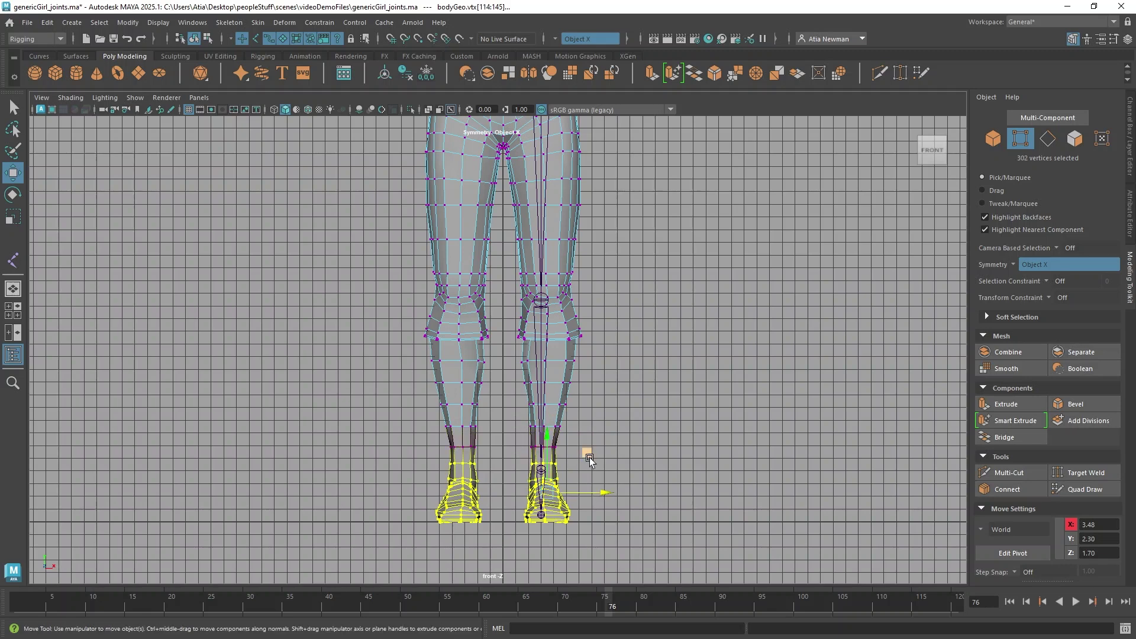
pyautogui.moveTo(606, 494); pyautogui.dragTo(606, 495)
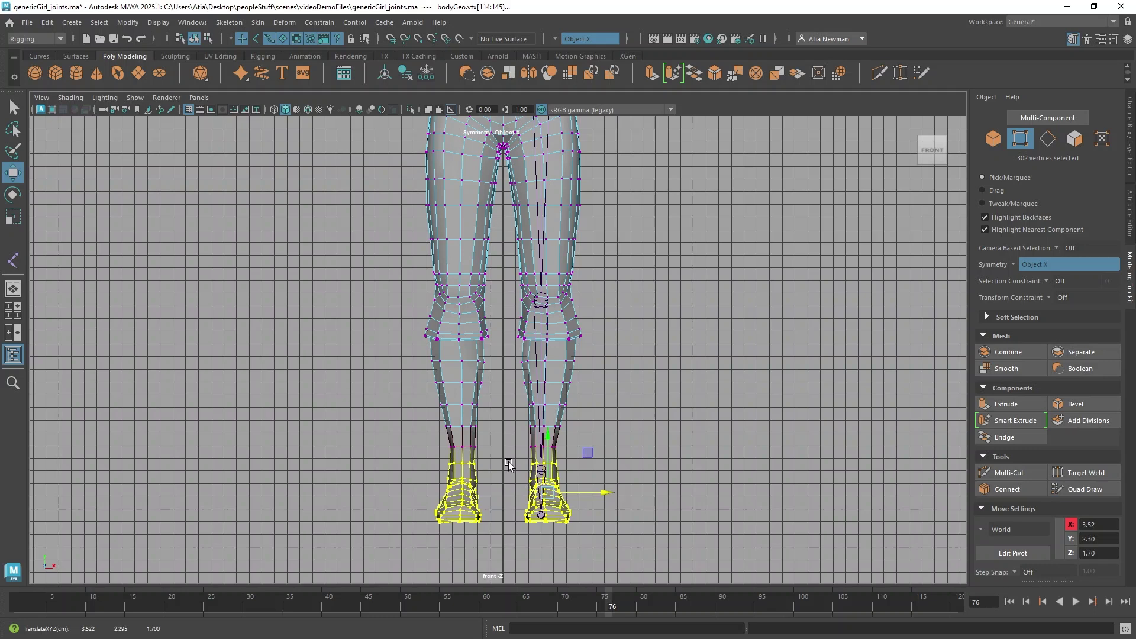
# Select only the vertex ring just above the ankle joint and move it symmetrically inward to about X 3.16
pyautogui.scroll(3, 513, 465)
pyautogui.keyDown('alt'); pyautogui.moveTo(585, 485); pyautogui.dragTo(580, 352, button='middle'); pyautogui.keyUp('alt')
pyautogui.moveTo(643, 535); pyautogui.dragTo(505, 391)
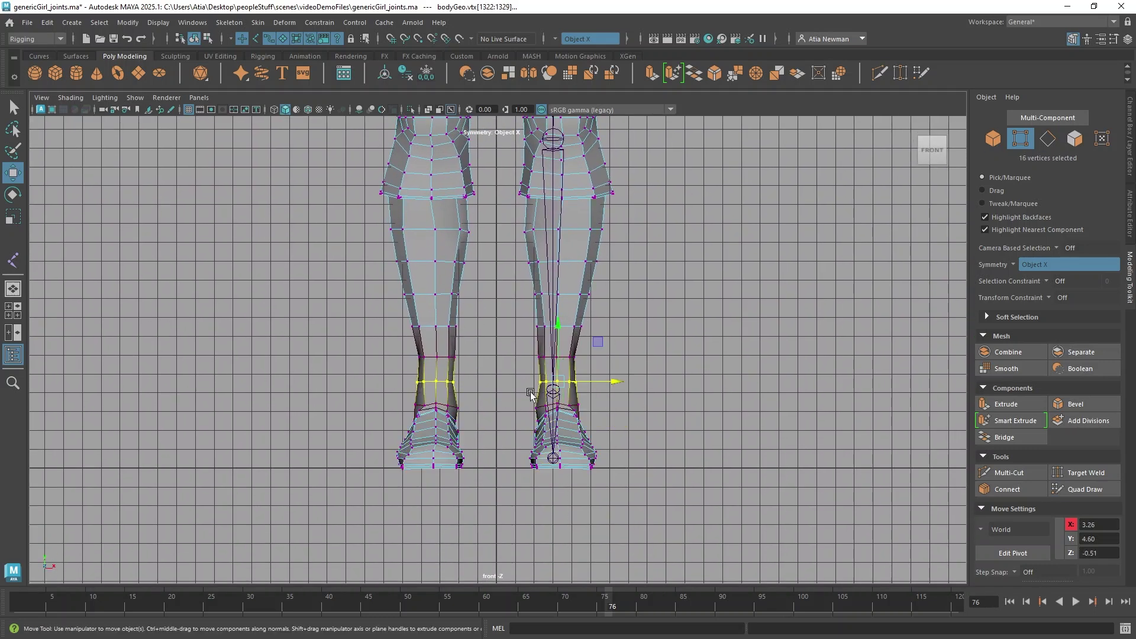
pyautogui.moveTo(618, 381); pyautogui.dragTo(616, 383)
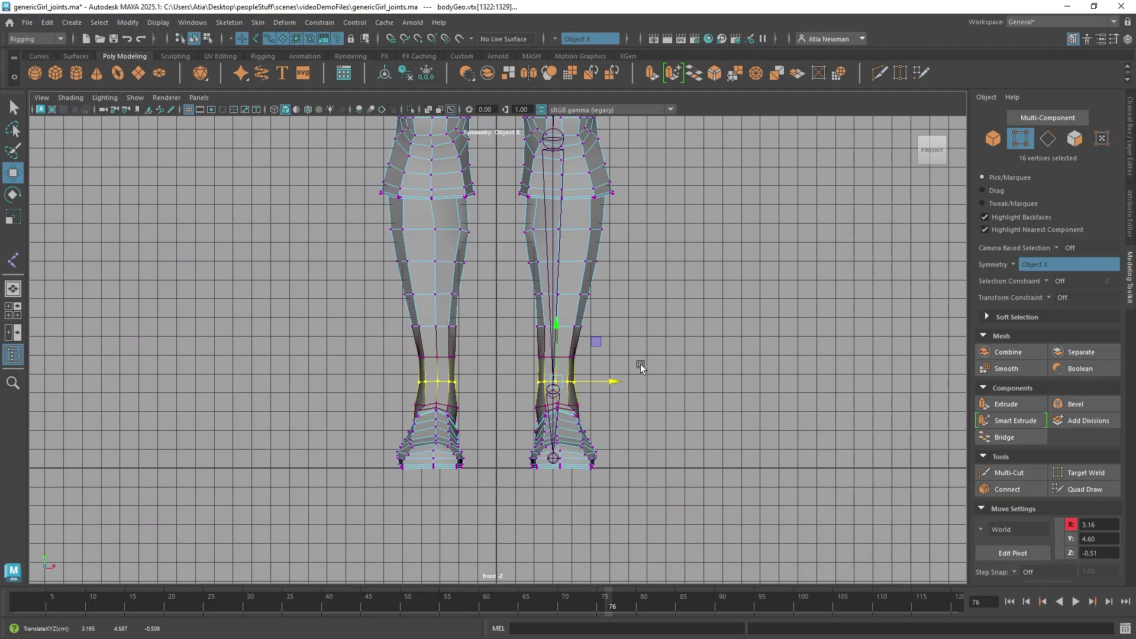
# Move the inner lower-calf vertices symmetrically toward the body's centre line and clear the selection
pyautogui.scroll(1, 639, 364)
pyautogui.scroll(-2, 638, 364)
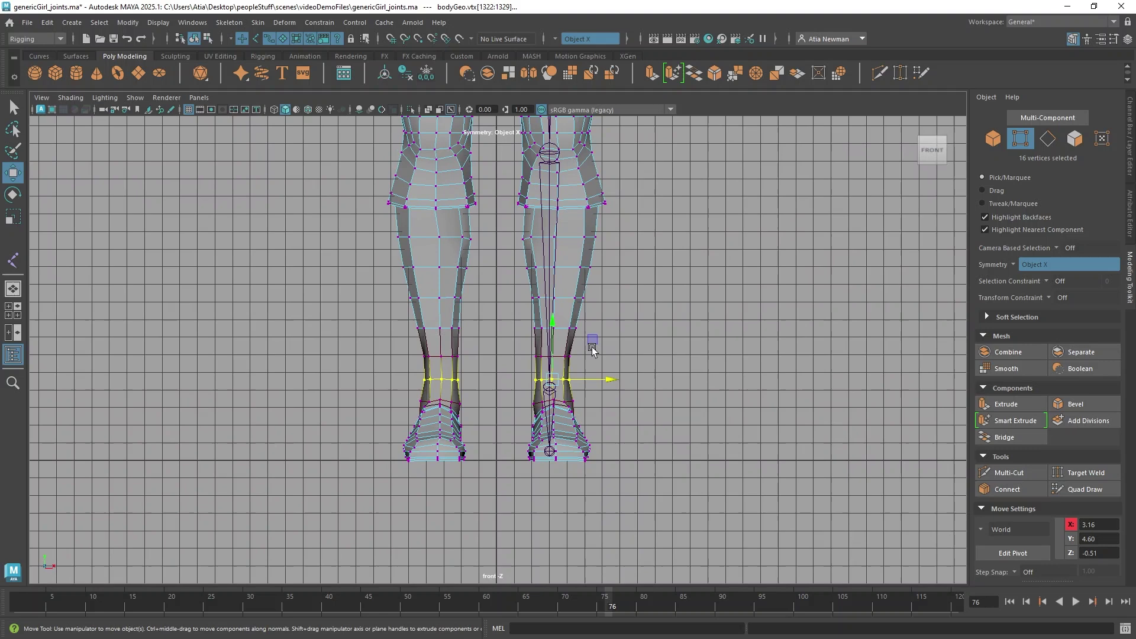
pyautogui.moveTo(529, 318); pyautogui.dragTo(588, 314)
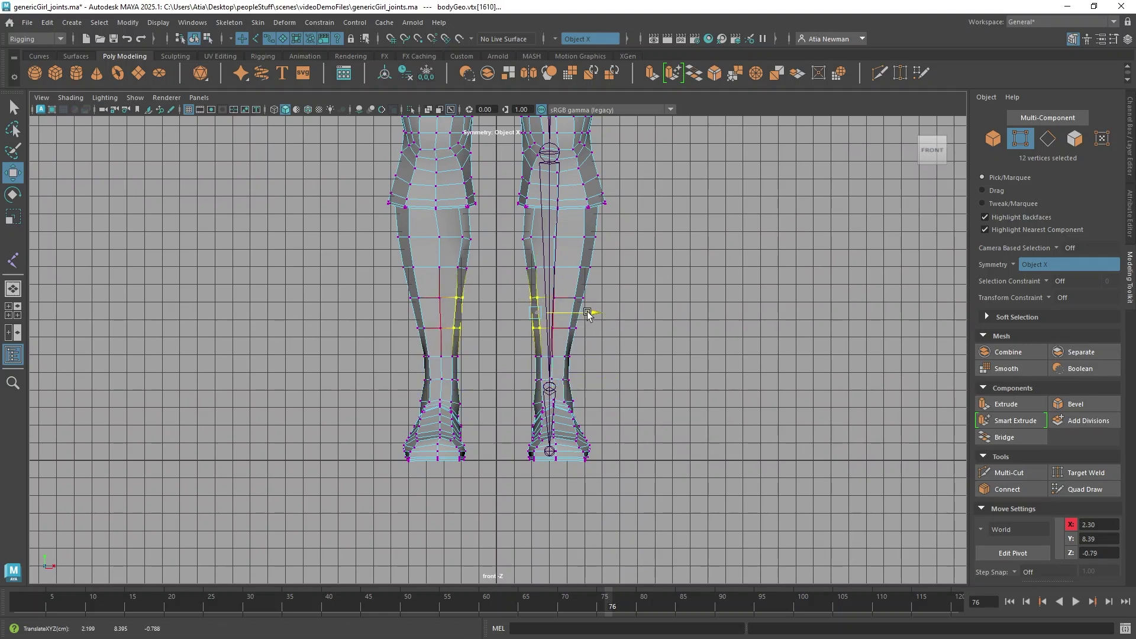
pyautogui.click(658, 310)
# Examine how the leg joints fit the mesh from hip to foot in the front view and the shaded side view
pyautogui.scroll(-3, 665, 304)
pyautogui.scroll(-2, 666, 282)
pyautogui.keyDown('alt'); pyautogui.moveTo(590, 257); pyautogui.dragTo(591, 440, button='middle'); pyautogui.keyUp('alt')
pyautogui.keyDown('alt'); pyautogui.moveTo(567, 228); pyautogui.dragTo(554, 167, button='middle'); pyautogui.keyUp('alt')
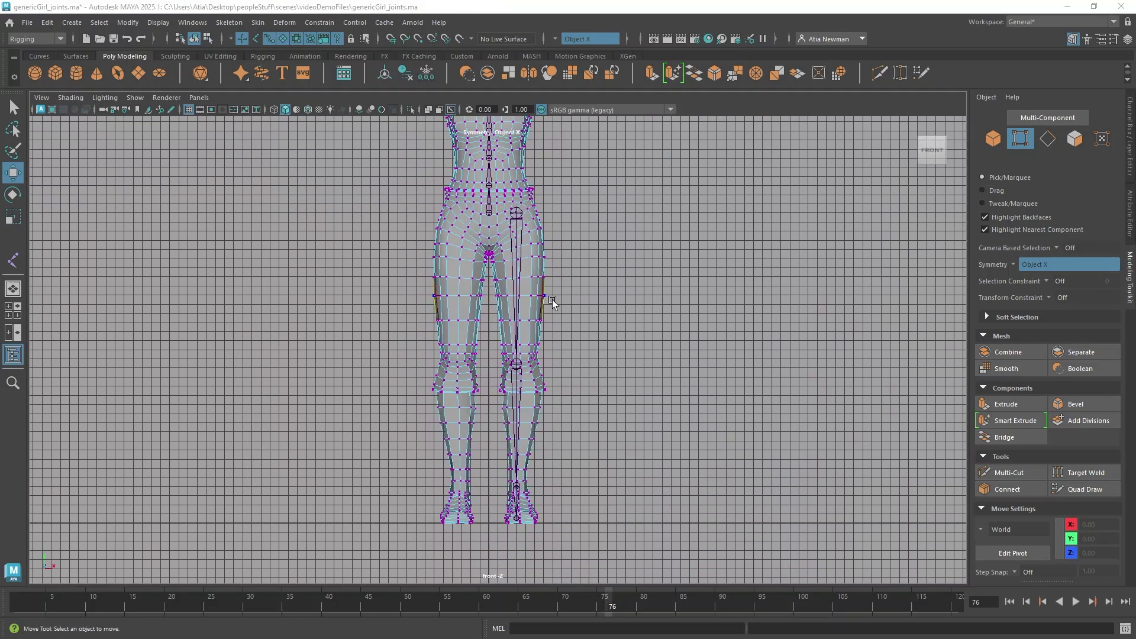
pyautogui.press('space')
pyautogui.keyDown('alt'); pyautogui.moveTo(662, 207); pyautogui.dragTo(653, 377, button='middle'); pyautogui.keyUp('alt')
pyautogui.keyDown('alt'); pyautogui.moveTo(685, 196); pyautogui.dragTo(578, 222, button='middle'); pyautogui.keyUp('alt')
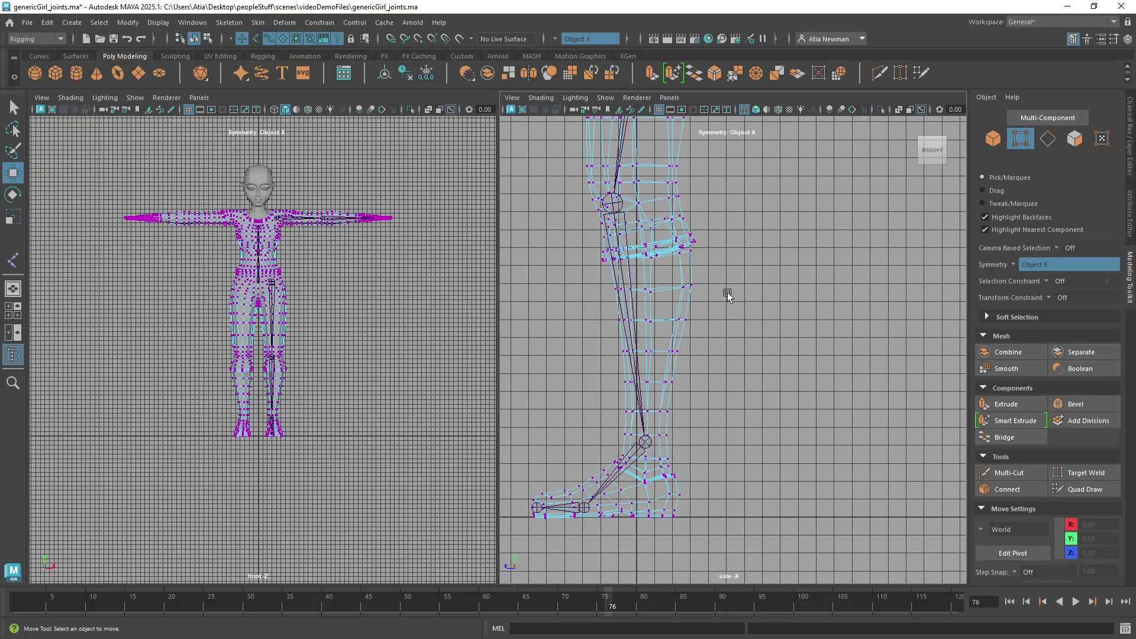
pyautogui.press('5')
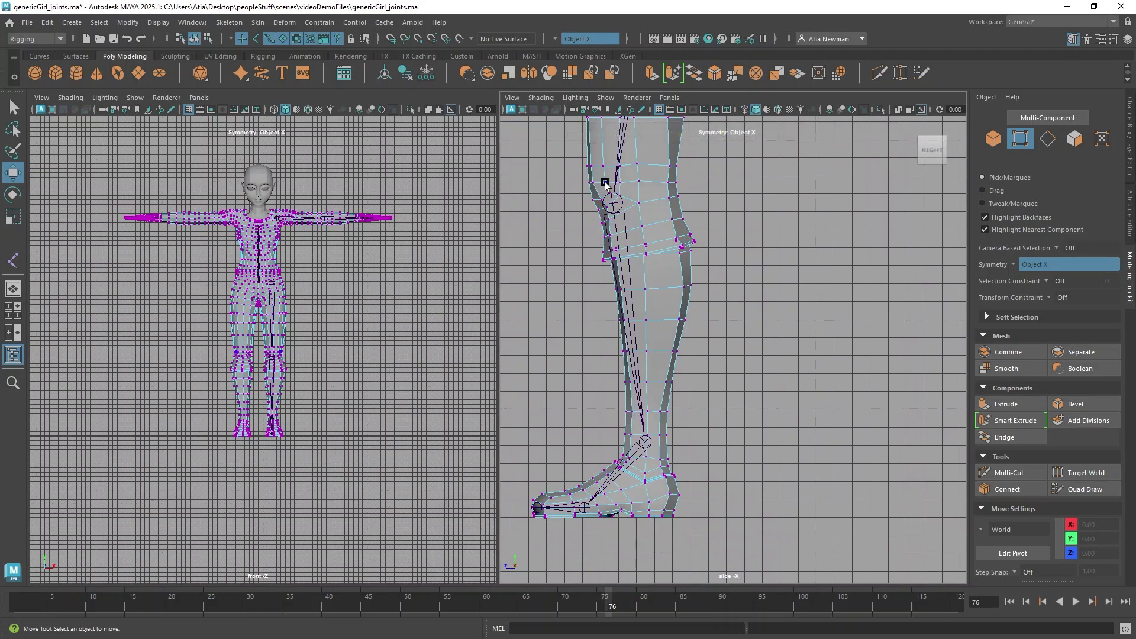
pyautogui.keyDown('alt'); pyautogui.moveTo(674, 157); pyautogui.dragTo(704, 405, button='middle'); pyautogui.keyUp('alt')
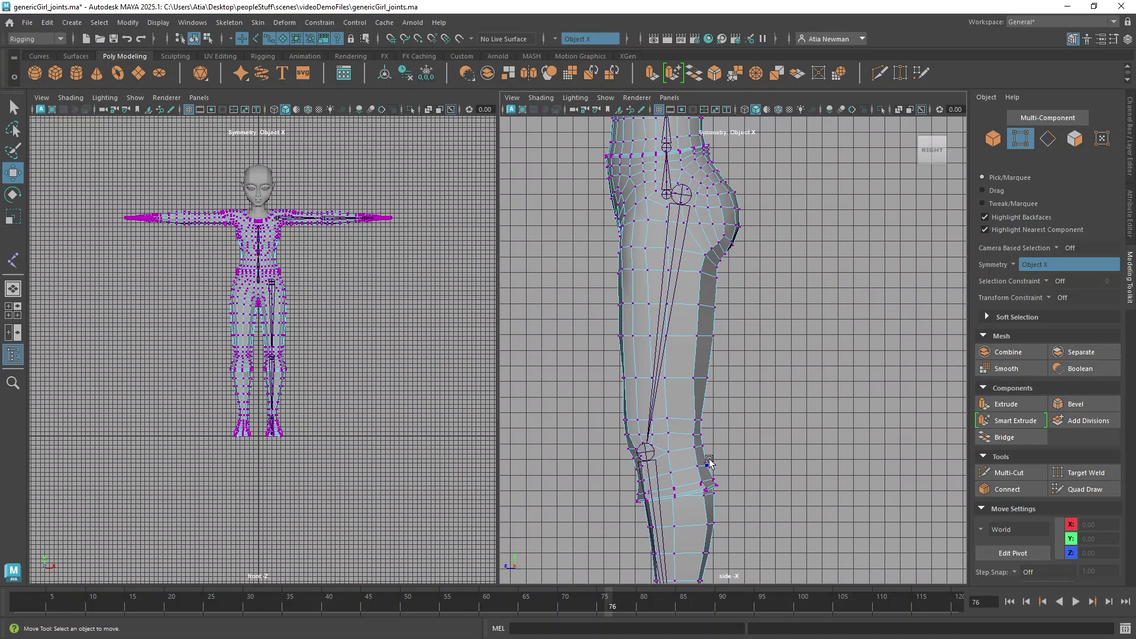
pyautogui.scroll(-5, 708, 457)
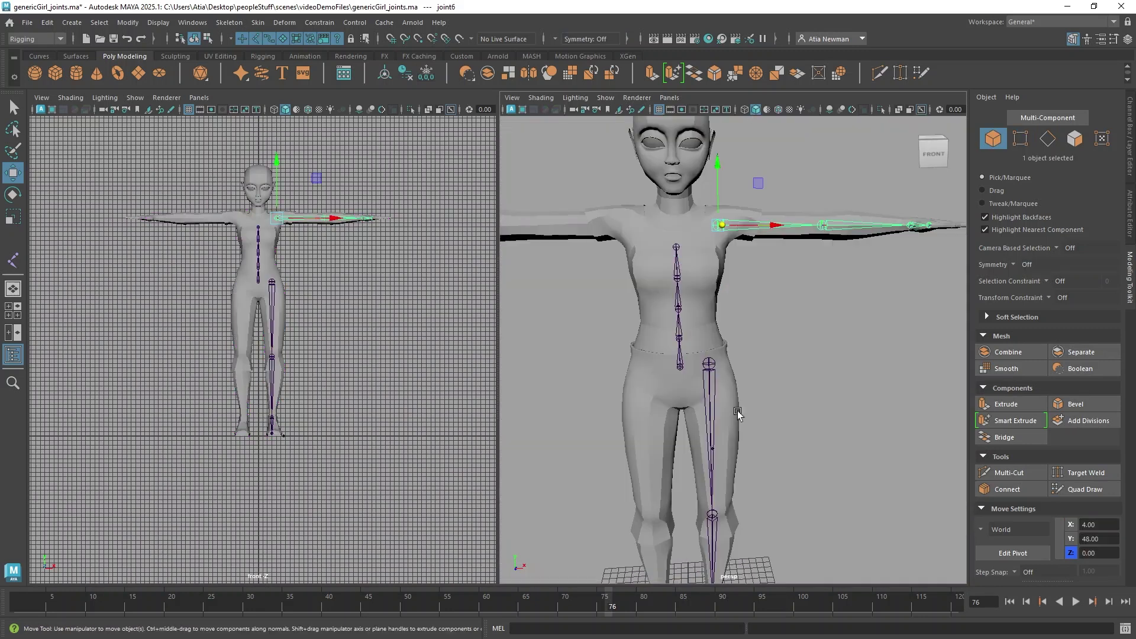
# Open the Outliner, enlarge its window, and expand the spine joint hierarchy
pyautogui.click(13, 354)
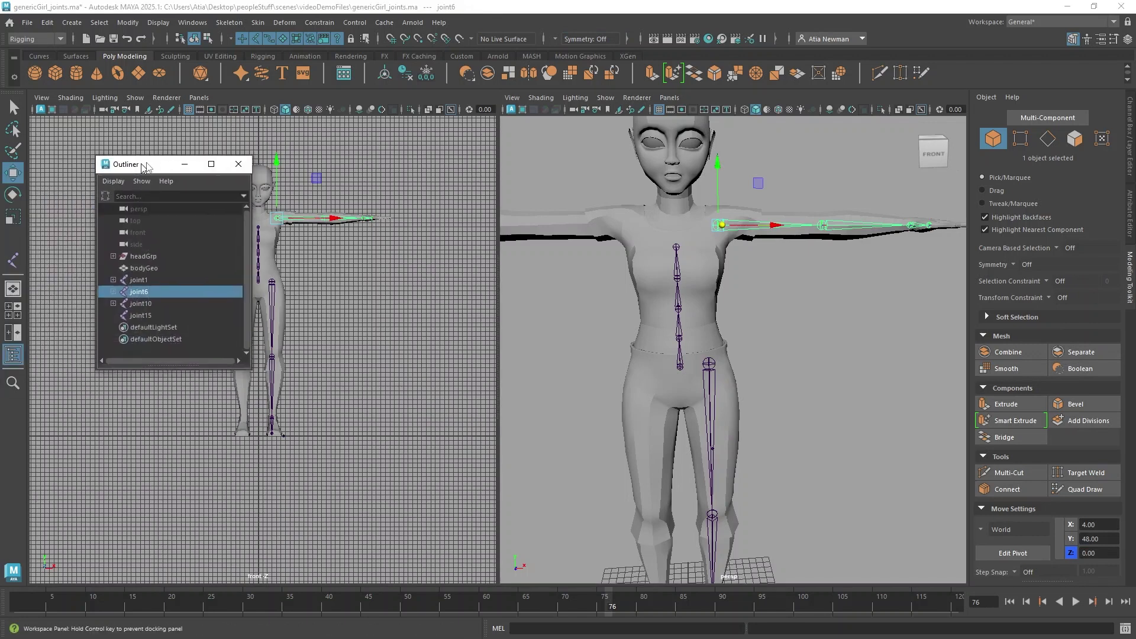
pyautogui.moveTo(100, 162); pyautogui.dragTo(391, 178)
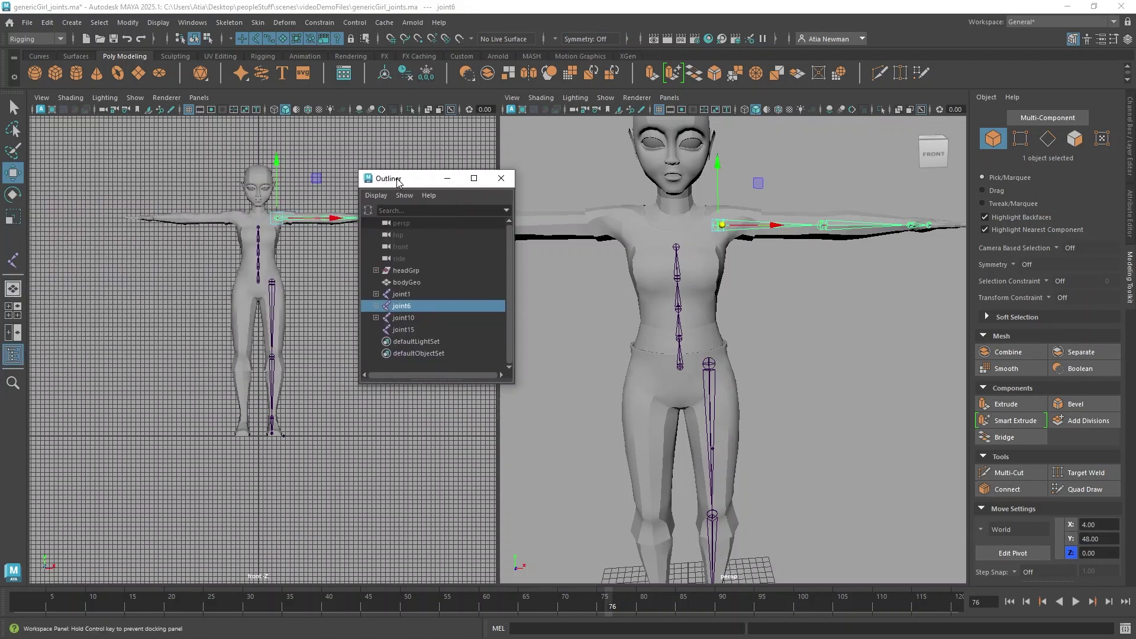
pyautogui.click(376, 294)
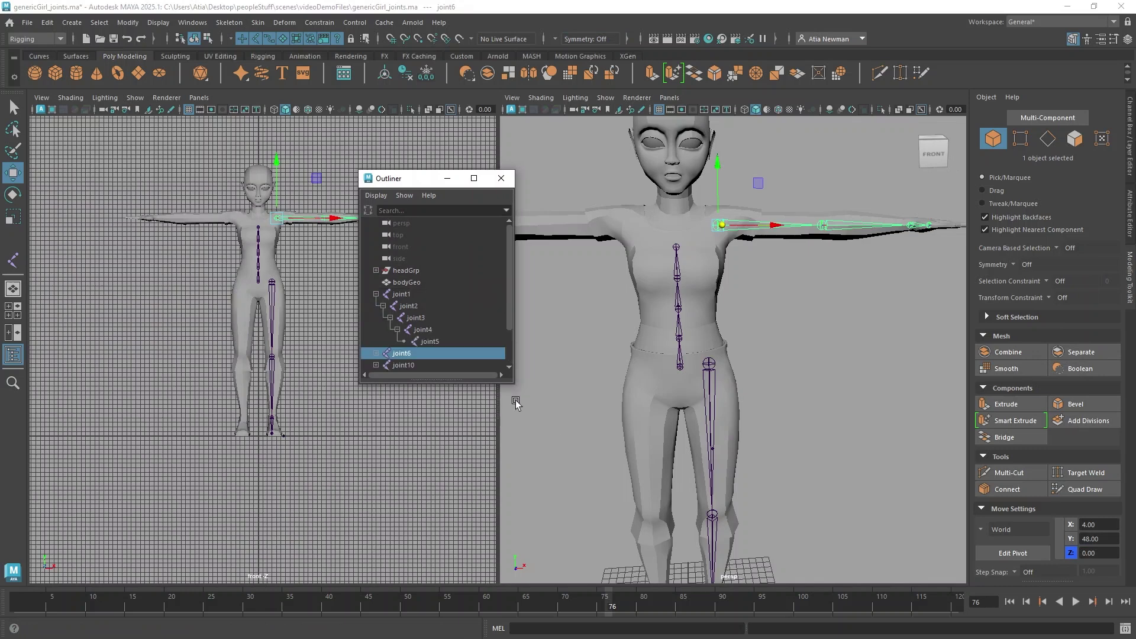
pyautogui.moveTo(515, 384); pyautogui.dragTo(573, 534)
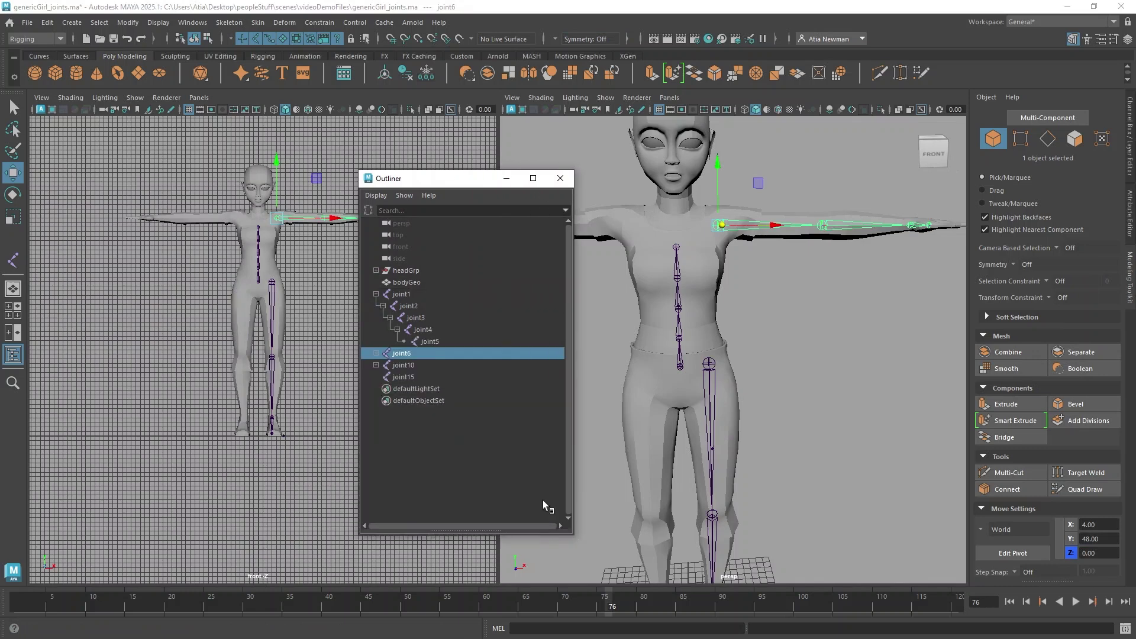
# Select the spine's root joint, joint1, and open Search and Replace Names with its settings reset
pyautogui.click(422, 293)
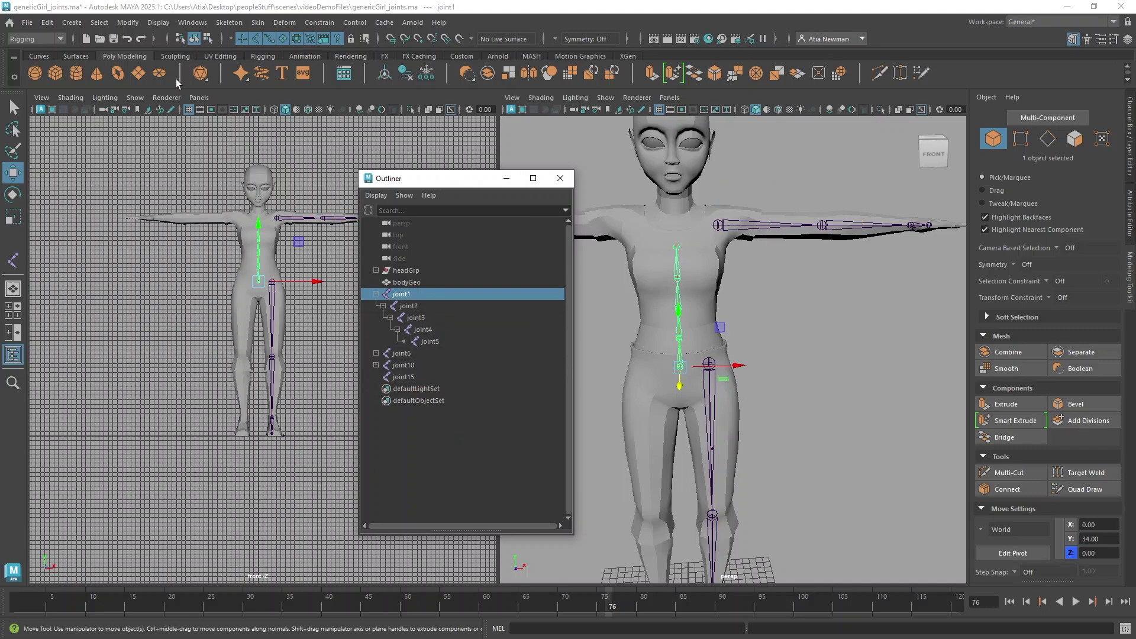
pyautogui.click(128, 22)
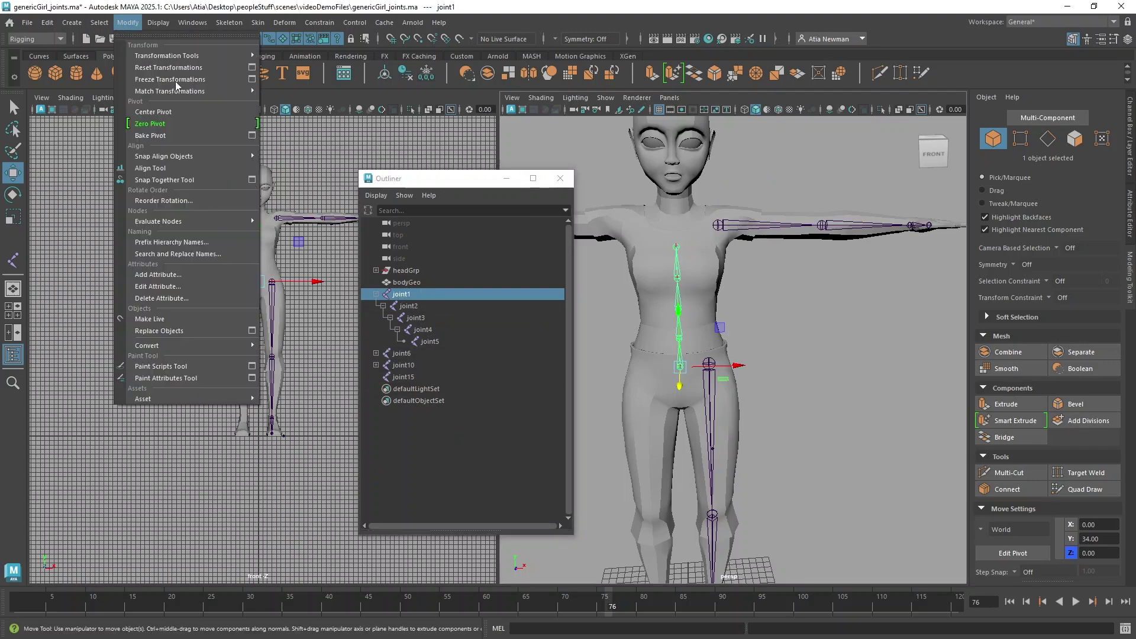
pyautogui.click(177, 254)
pyautogui.moveTo(887, 118); pyautogui.dragTo(286, 229)
pyautogui.click(113, 230)
pyautogui.click(124, 255)
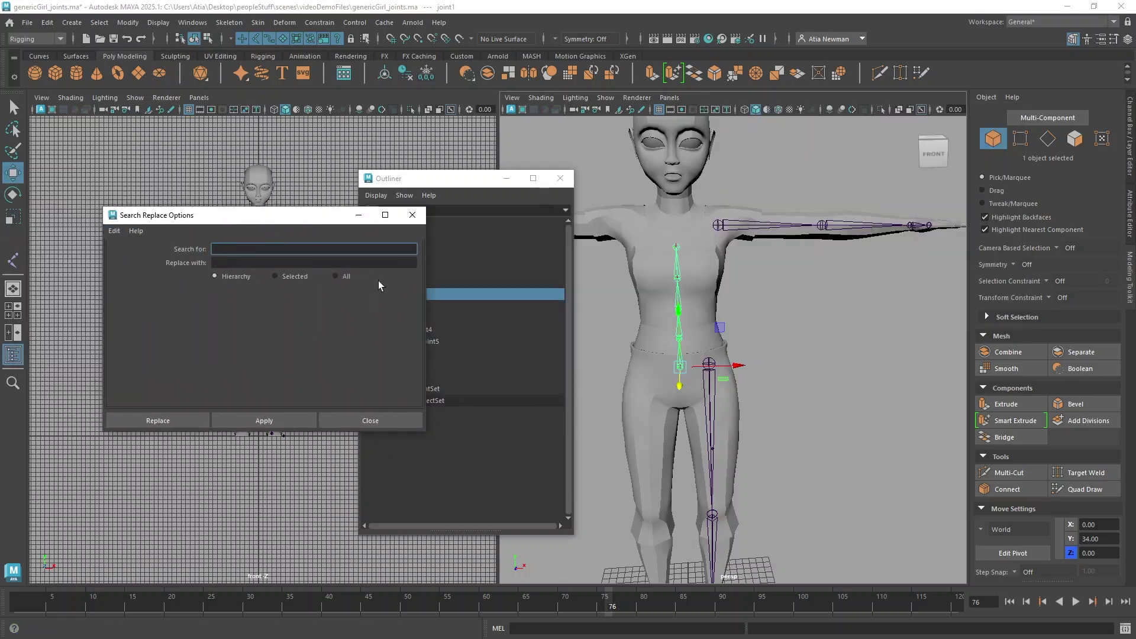
# Rename the whole spine hierarchy by replacing "joint" with "spineJnt_0", keeping the Outliner clear of the rename window
pyautogui.click(414, 180)
pyautogui.moveTo(416, 186); pyautogui.dragTo(784, 172)
pyautogui.click(225, 249)
pyautogui.write('joint')
pyautogui.click(225, 263)
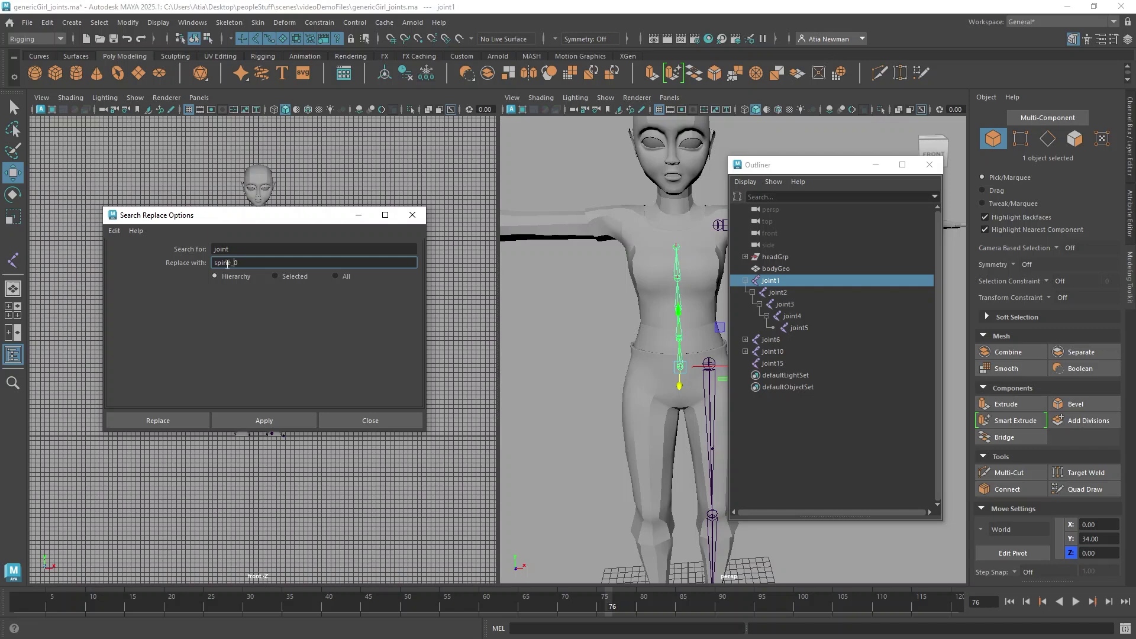
pyautogui.click(264, 420)
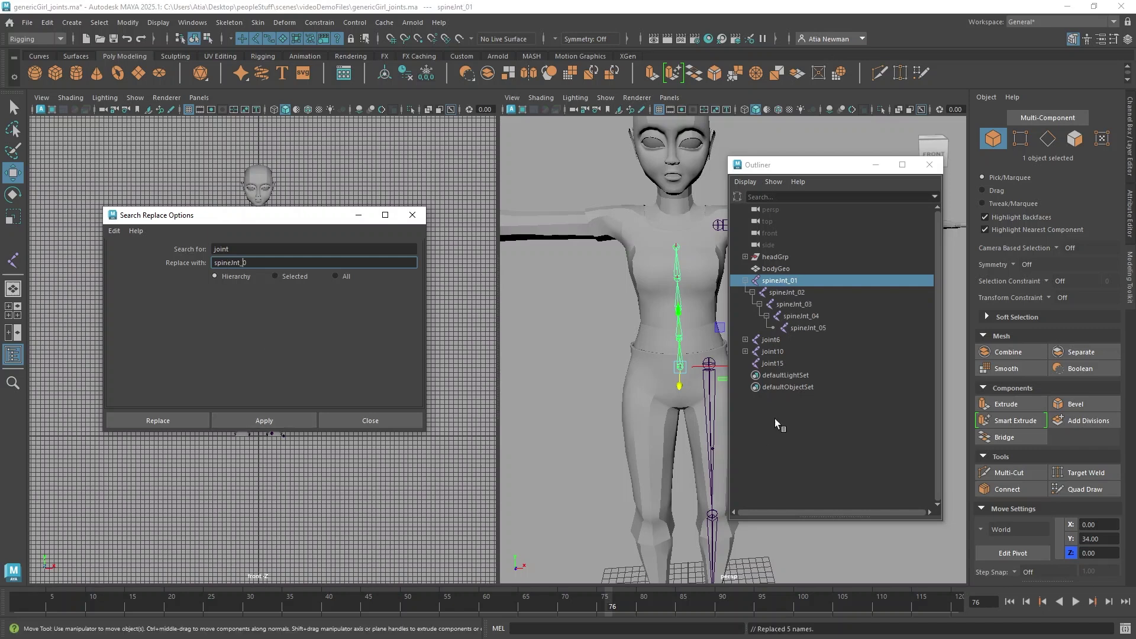
# Expand the left arm's joint6 hierarchy, enlarge the perspective view to fill the workspace, and close the Search Replace options
pyautogui.click(771, 340)
pyautogui.moveTo(798, 172); pyautogui.dragTo(843, 180)
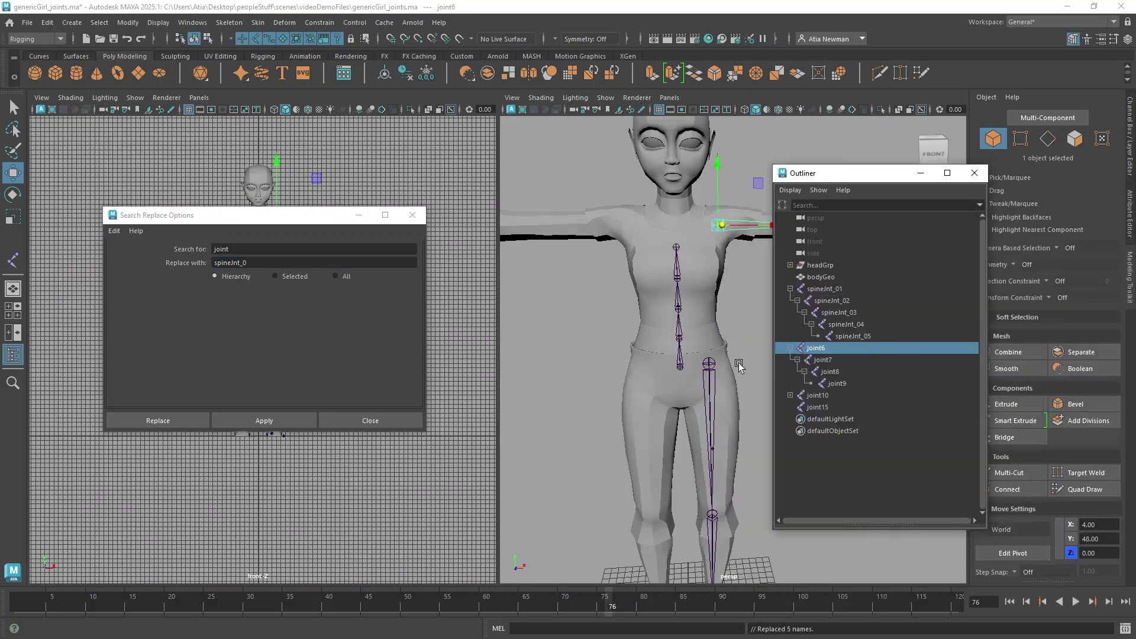
pyautogui.scroll(-3, 738, 356)
pyautogui.press('space')
pyautogui.click(370, 421)
# Rename the arm joints from the shoulder outward as L_shoulderJnt, L_elbowJnt, L_wristJnt and L_handJnt
pyautogui.doubleClick(833, 349)
pyautogui.write('L_shoulderJnt')
pyautogui.press('Return')
pyautogui.doubleClick(825, 359)
pyautogui.write('L_elbowJnt')
pyautogui.press('Return')
pyautogui.doubleClick(851, 373)
pyautogui.write('L_wristJnt')
pyautogui.press('Return')
pyautogui.doubleClick(852, 384)
pyautogui.write('L_handJnt')
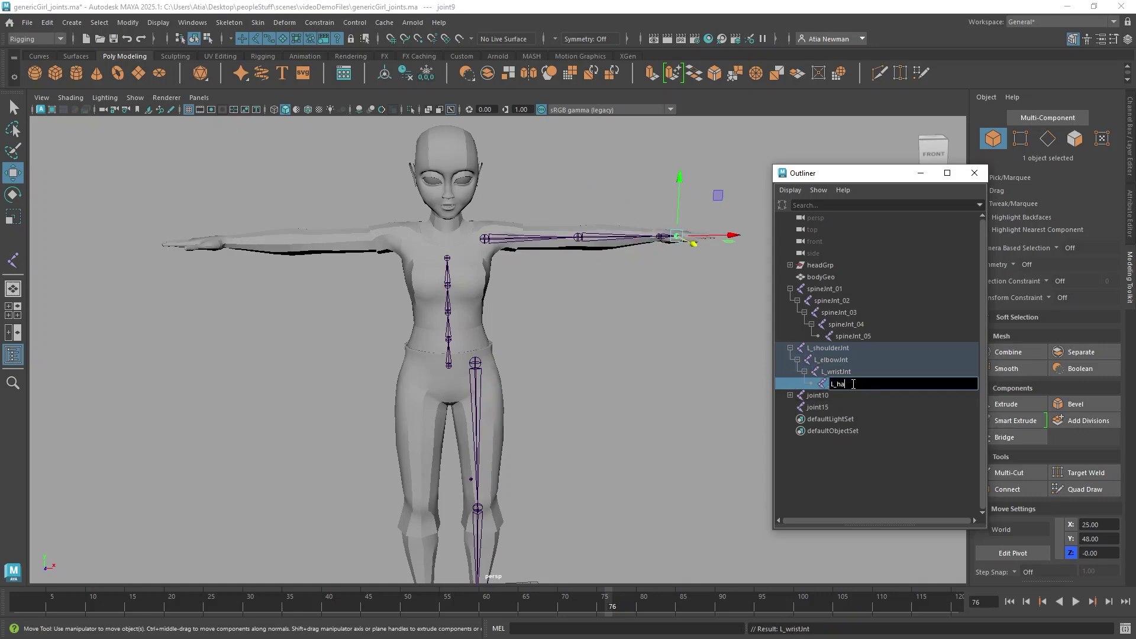
pyautogui.press('Return')
# Expand the left leg's full joint10 hierarchy and delete the stray joint15
pyautogui.keyDown('shift'); pyautogui.click(790, 396); pyautogui.keyUp('shift')
pyautogui.click(820, 455)
pyautogui.press('Delete')
# Rename the leg chain's root joint as L_hipJnt and its child as L_kneeJnt
pyautogui.doubleClick(841, 396)
pyautogui.write('L_hipJnt')
pyautogui.press('Tab')
pyautogui.write('L_hip')
pyautogui.press('BackSpace')
pyautogui.press('BackSpace')
pyautogui.press('BackSpace')
pyautogui.write('kneeJnt')
# Rename the remaining leg joints down the chain as L_ankleJnt, L_footJnt and L_toeJnt
pyautogui.press('Tab')
pyautogui.write('L_ankleJnt')
pyautogui.press('Tab')
pyautogui.write('L_footJnt')
pyautogui.press('Tab')
pyautogui.write('L_toeJnt')
pyautogui.press('Return')
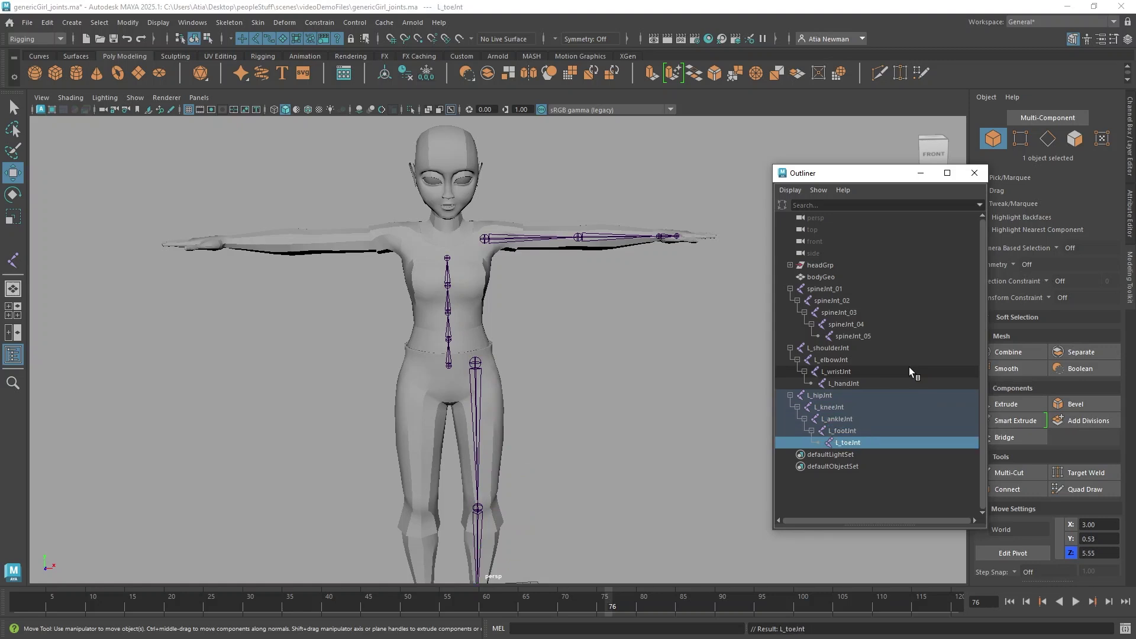
# Examine the renamed spine, arm and leg chains against the body in the perspective and front views
pyautogui.scroll(-4, 530, 379)
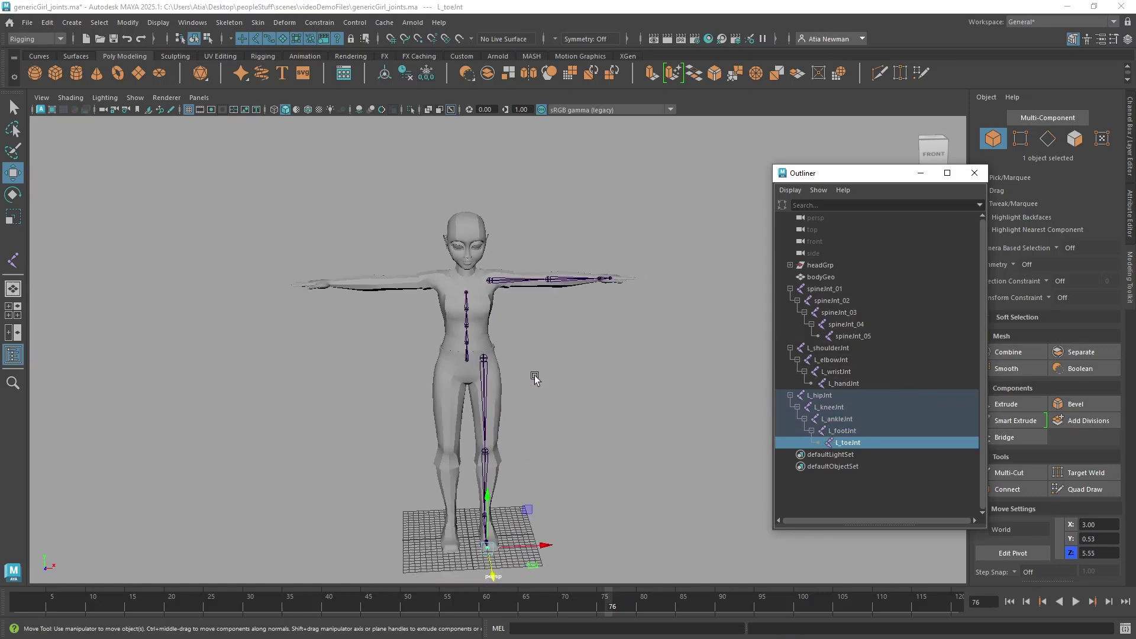
pyautogui.scroll(5, 477, 320)
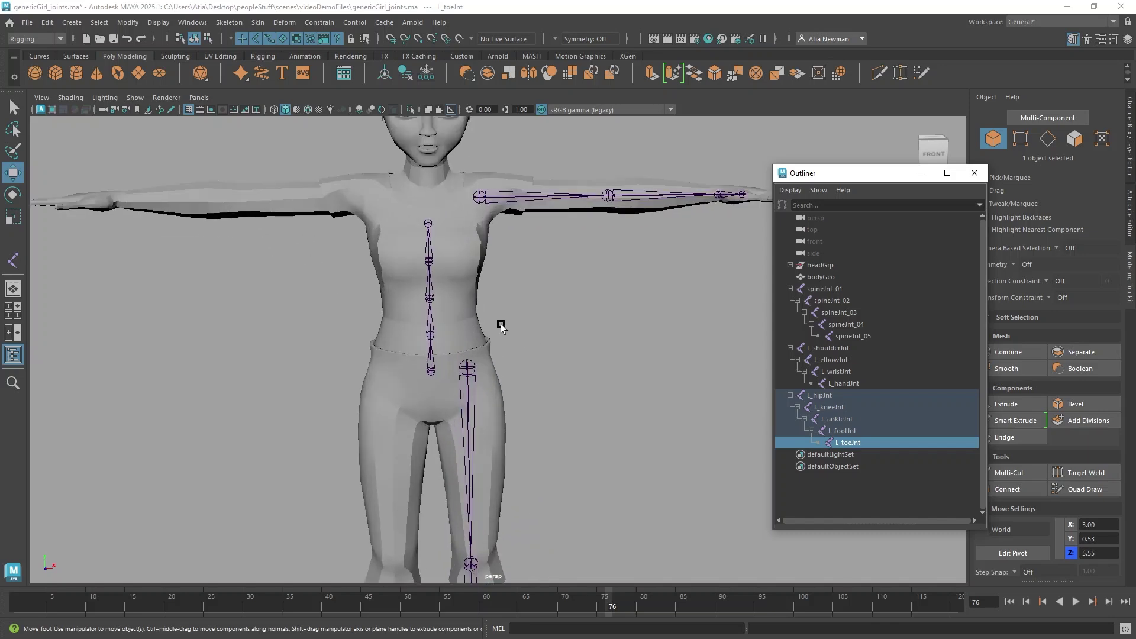
pyautogui.press('space')
pyautogui.scroll(4, 300, 295)
pyautogui.scroll(-3, 273, 192)
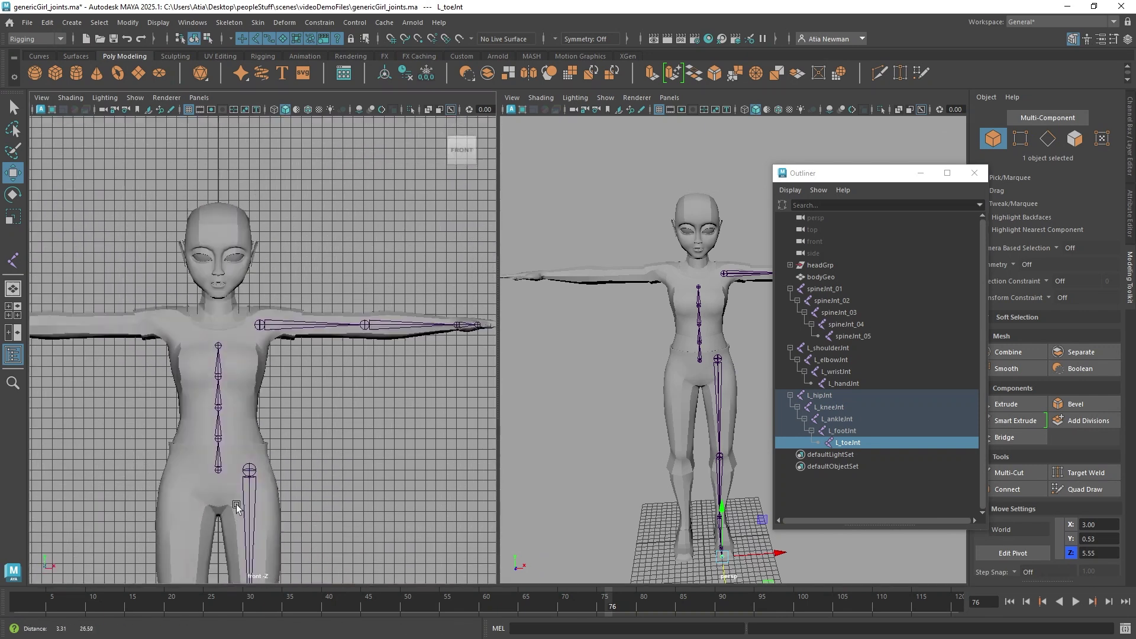
pyautogui.keyDown('alt'); pyautogui.moveTo(259, 250); pyautogui.dragTo(224, 539, button='middle'); pyautogui.keyUp('alt')
pyautogui.keyDown('alt'); pyautogui.moveTo(317, 526); pyautogui.dragTo(392, 414, button='middle'); pyautogui.keyUp('alt')
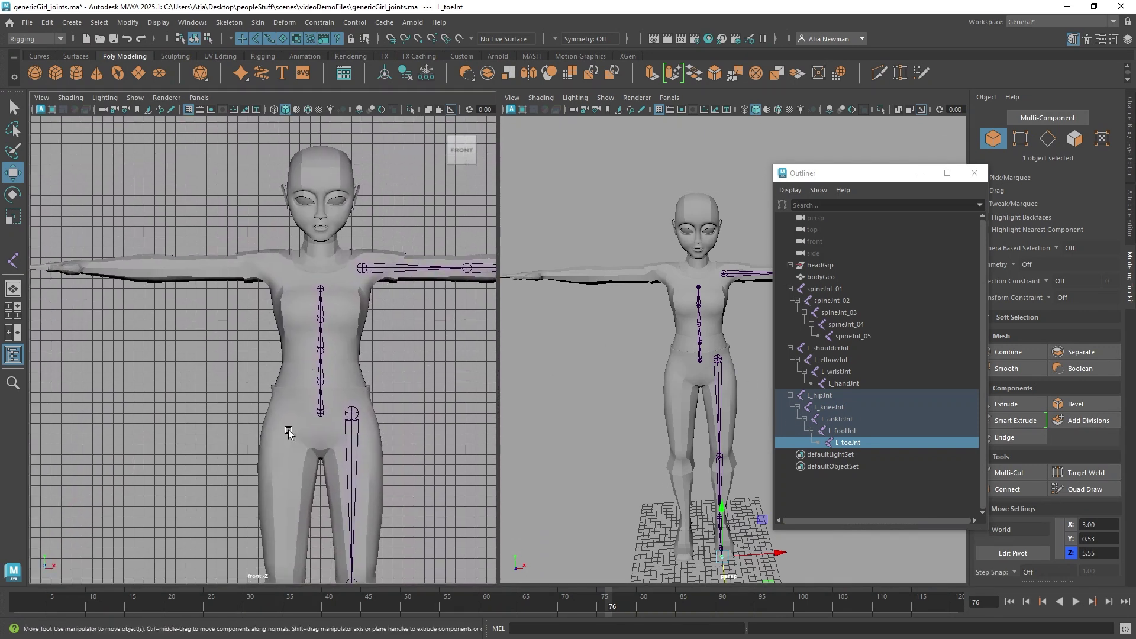
pyautogui.scroll(5, 732, 379)
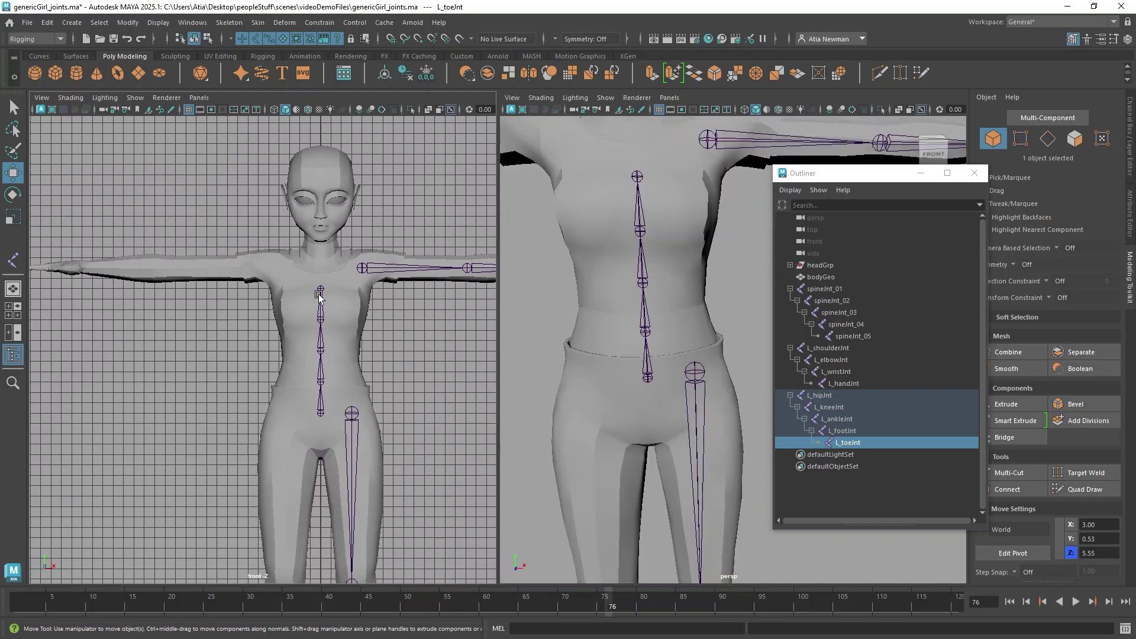
# Draw a two-joint clavicle chain in the wireframe front view, from beside the top spine joint to the left shoulder joint
pyautogui.scroll(5, 365, 341)
pyautogui.scroll(3, 216, 415)
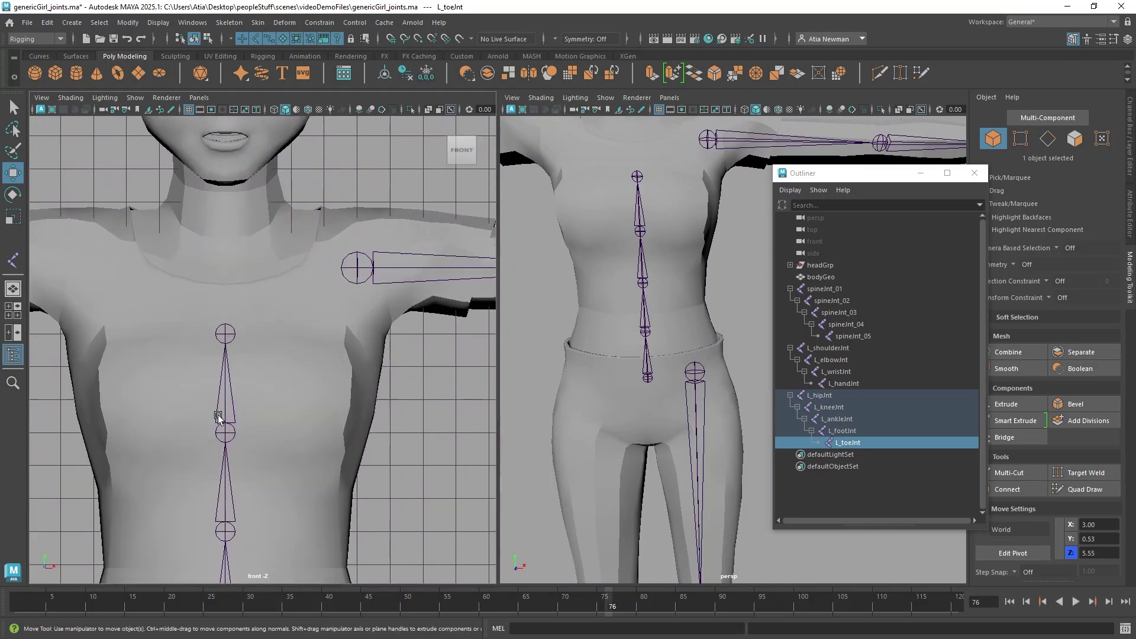
pyautogui.press('y')
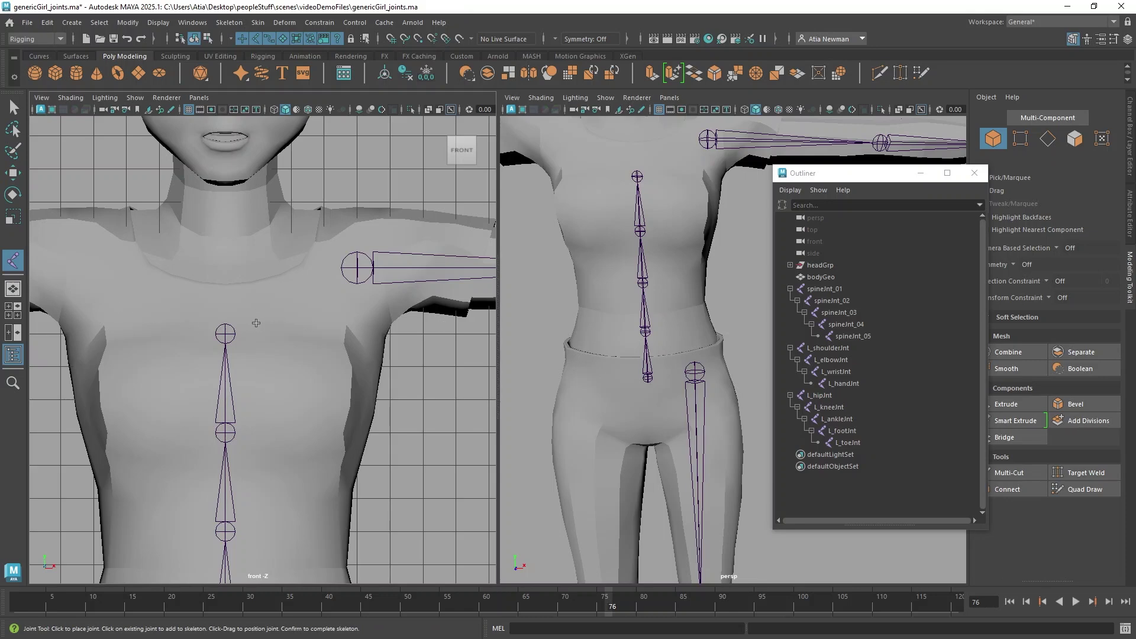
pyautogui.press('4')
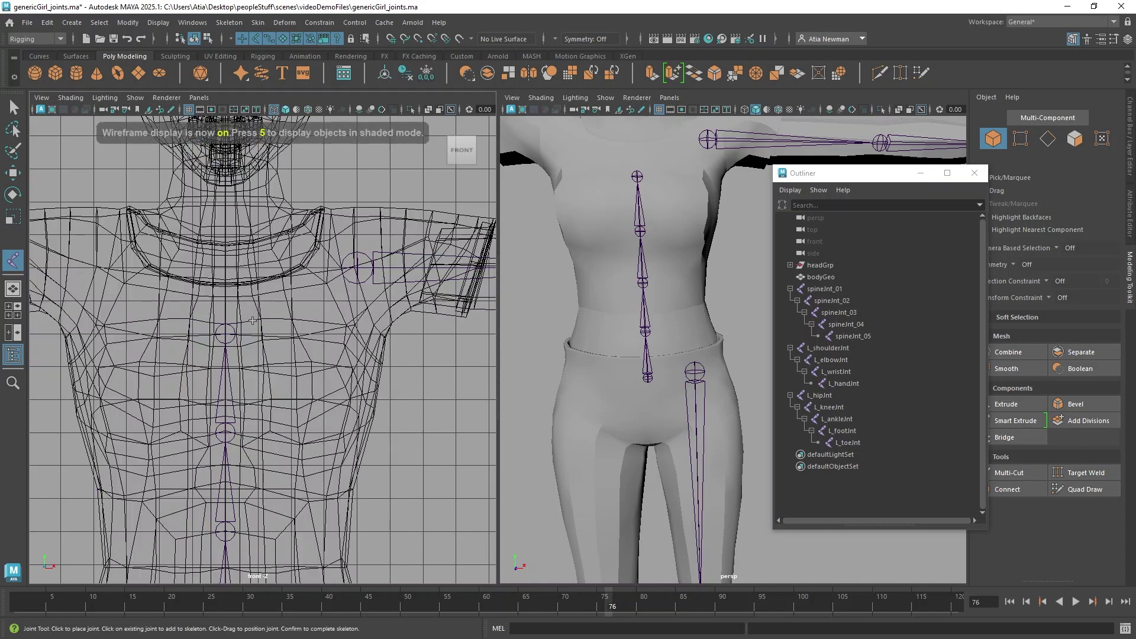
pyautogui.click(255, 326)
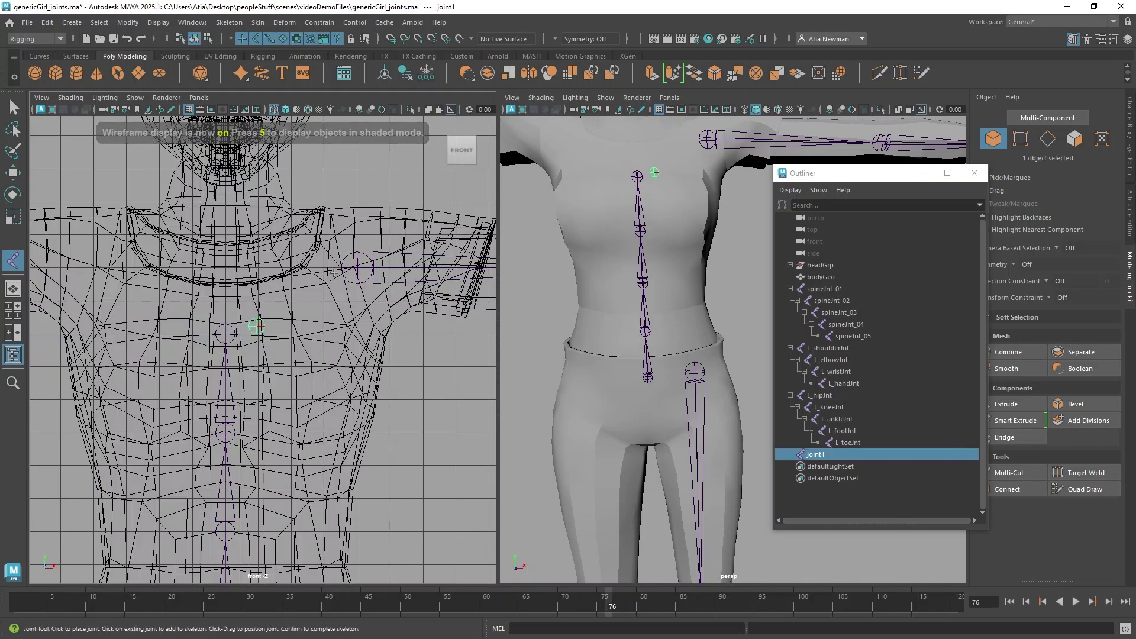
pyautogui.click(357, 270)
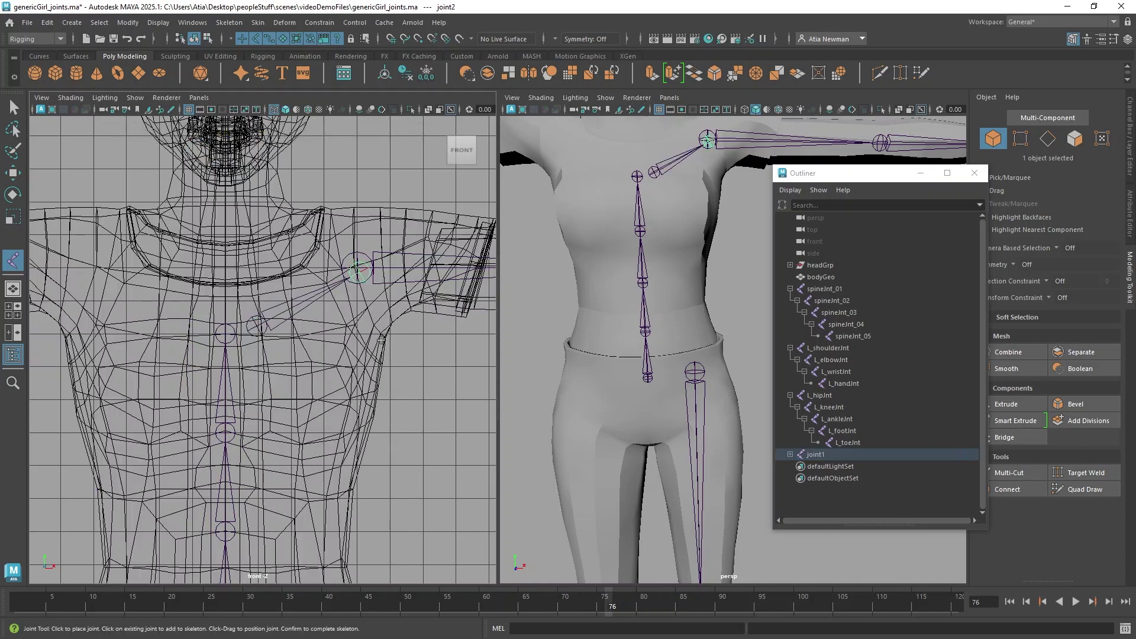
pyautogui.press('Return')
pyautogui.press('w')
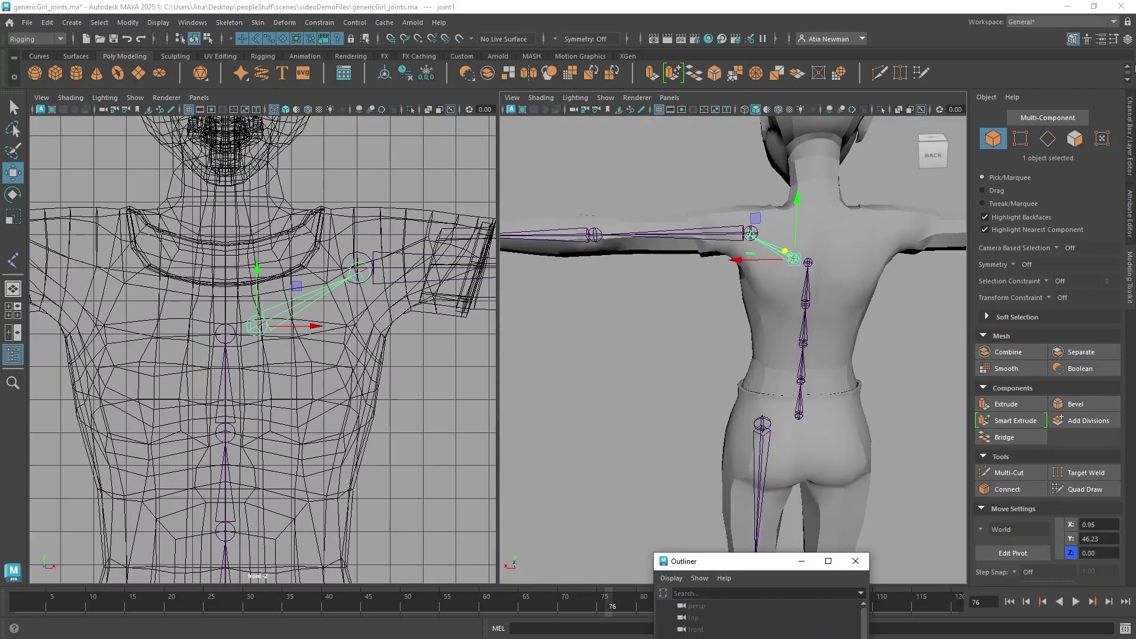
# Hide the body's display layer, layer1, and align the clavicle's end joint with L_shoulderJnt
pyautogui.click(1127, 39)
pyautogui.click(982, 386)
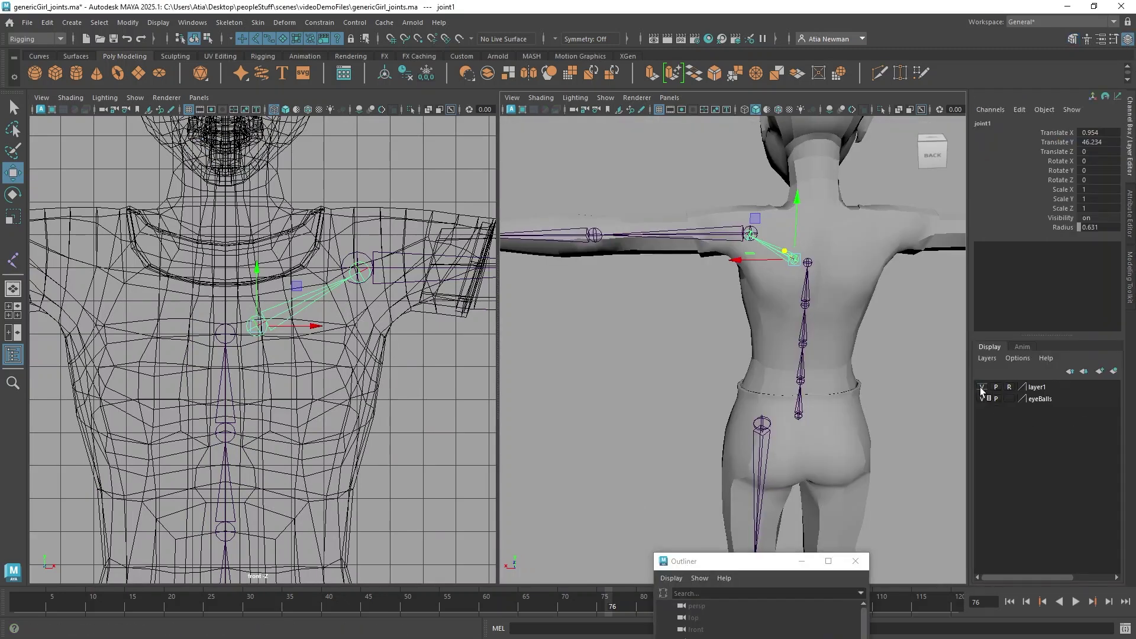
pyautogui.keyDown('alt'); pyautogui.moveTo(748, 363); pyautogui.dragTo(780, 374); pyautogui.keyUp('alt')
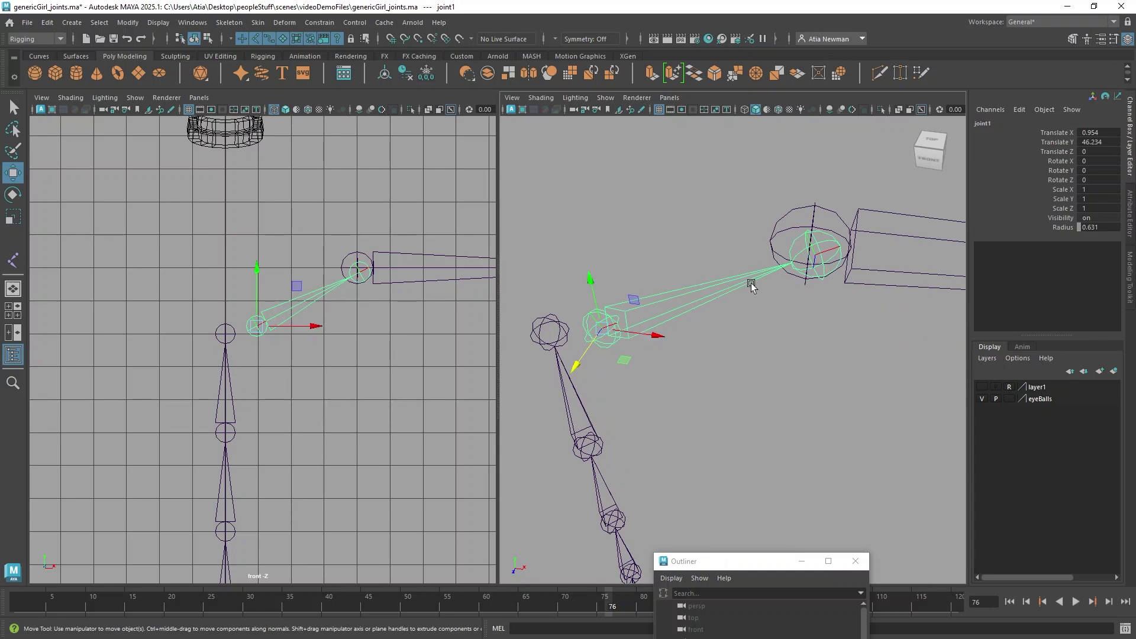
pyautogui.press('Down')
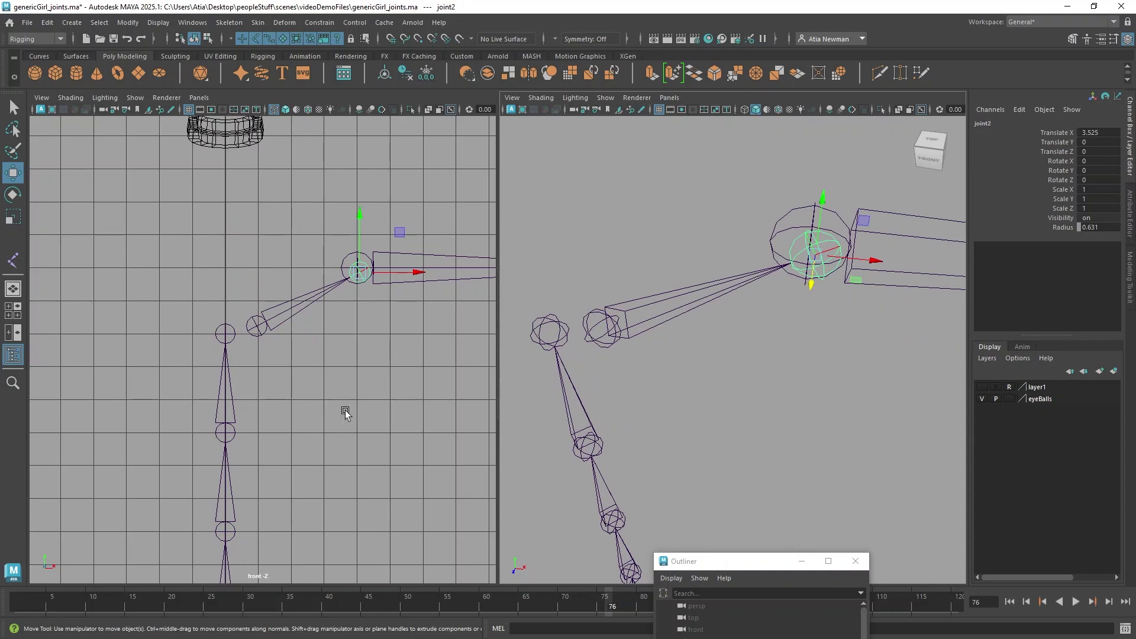
pyautogui.scroll(2, 364, 326)
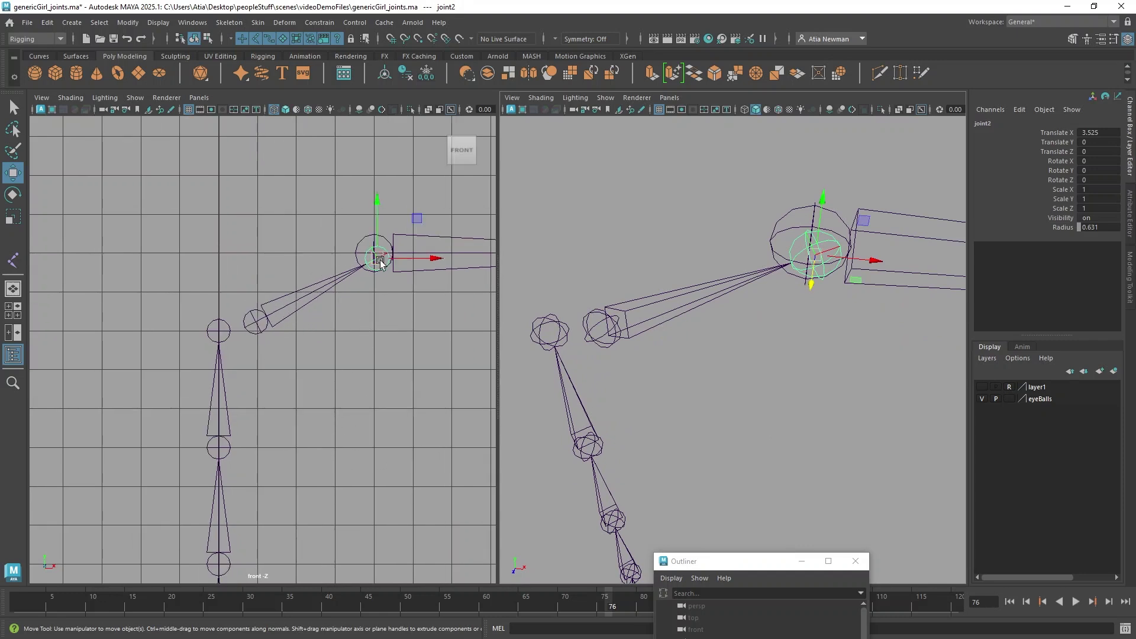
pyautogui.click(381, 260)
pyautogui.moveTo(380, 260); pyautogui.dragTo(372, 254)
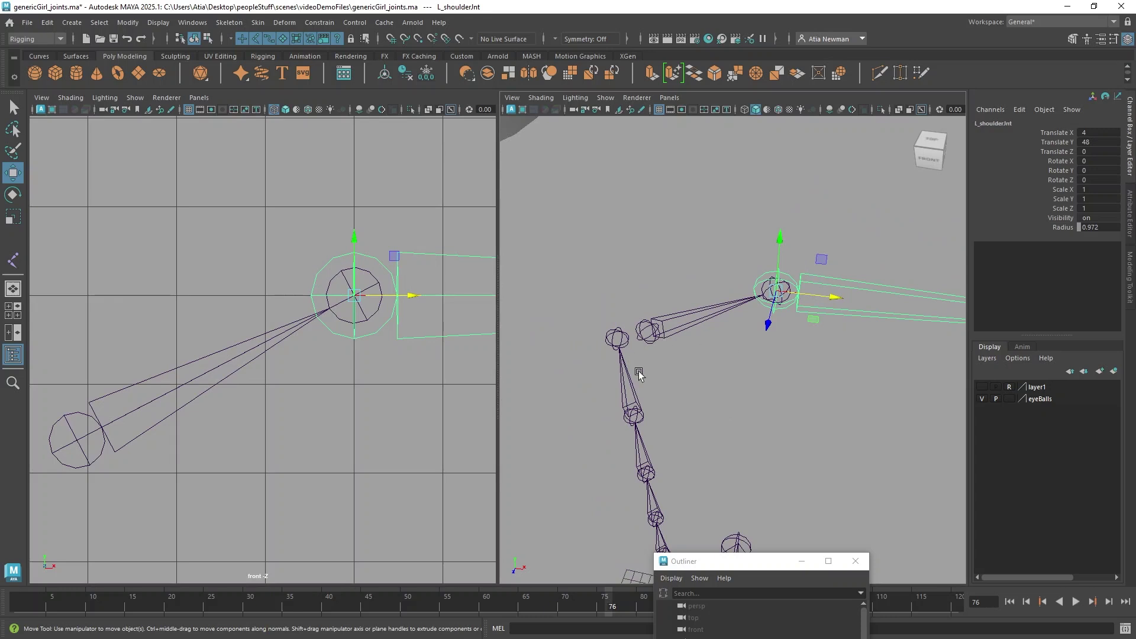
# Rename the clavicle's root joint as L_clavJnt_00 and its end joint as L_clav_01
pyautogui.click(665, 300)
pyautogui.doubleClick(991, 123)
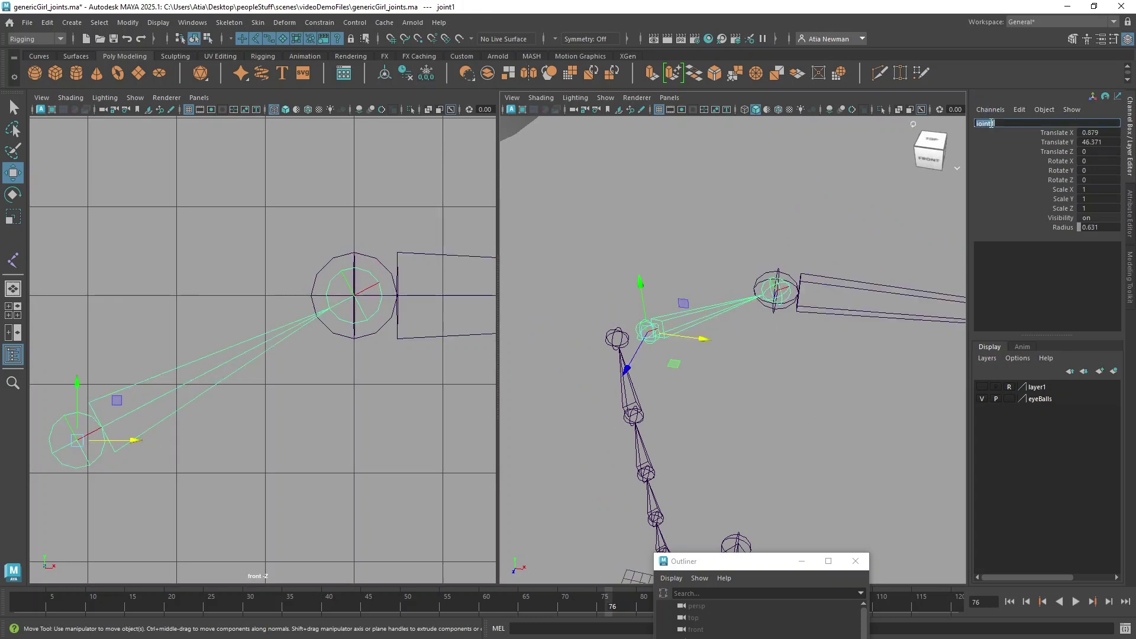
pyautogui.write('L_clavJnt_00')
pyautogui.press('Return')
pyautogui.press('Down')
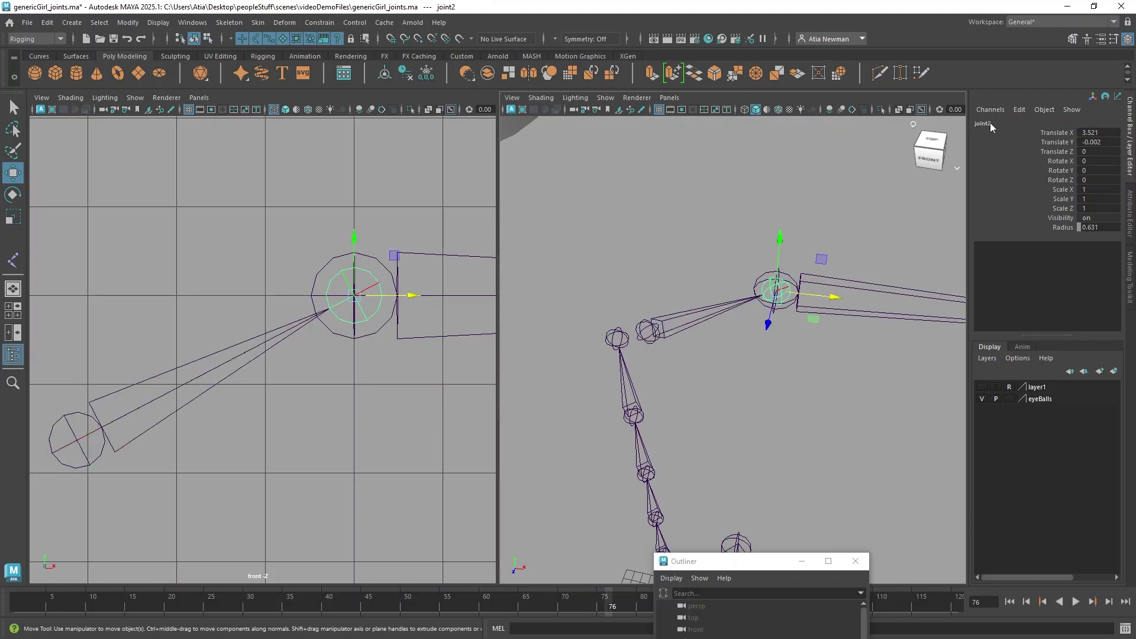
pyautogui.click(990, 123)
pyautogui.write('L_')
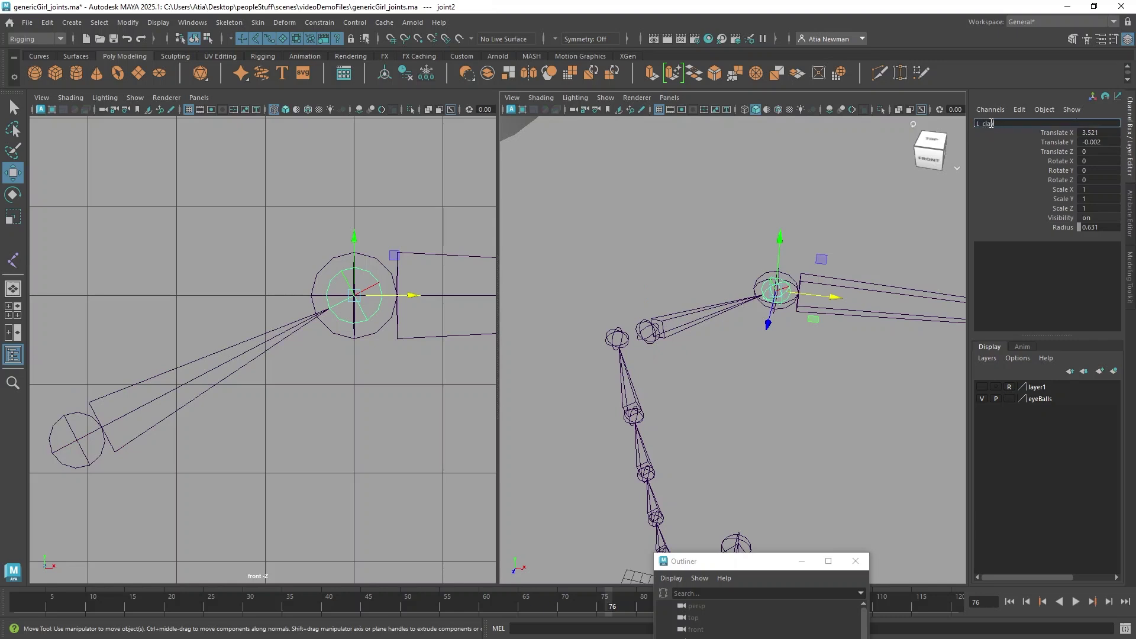
pyautogui.write('clav_01')
pyautogui.press('Return')
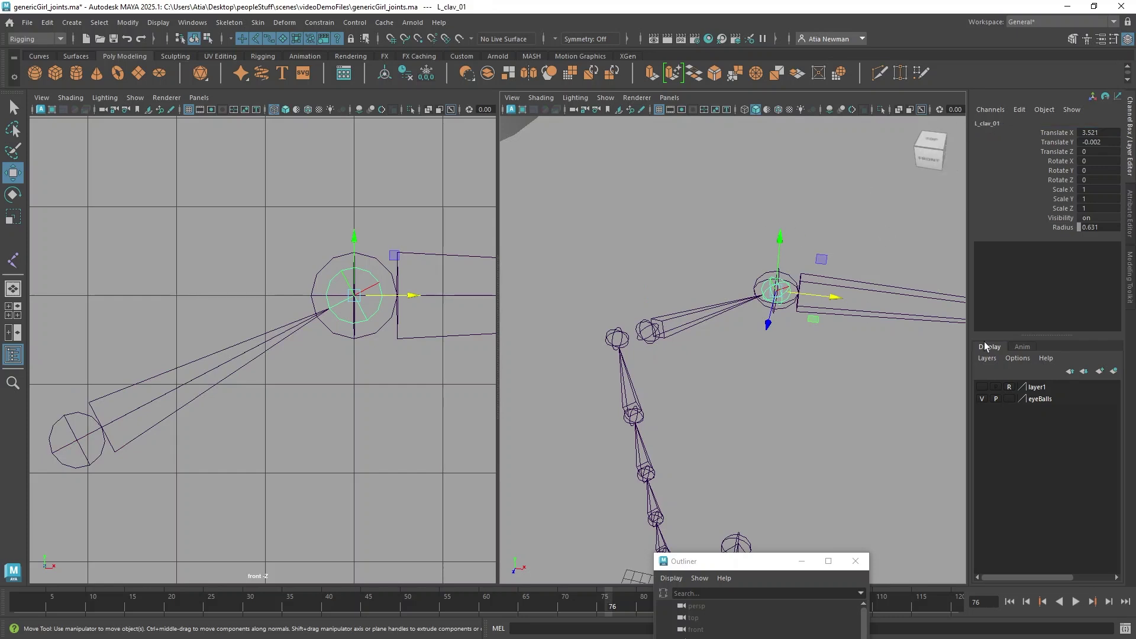
# Make layer1 visible again and switch the perspective view to a side view of the whole character
pyautogui.scroll(-4, 776, 353)
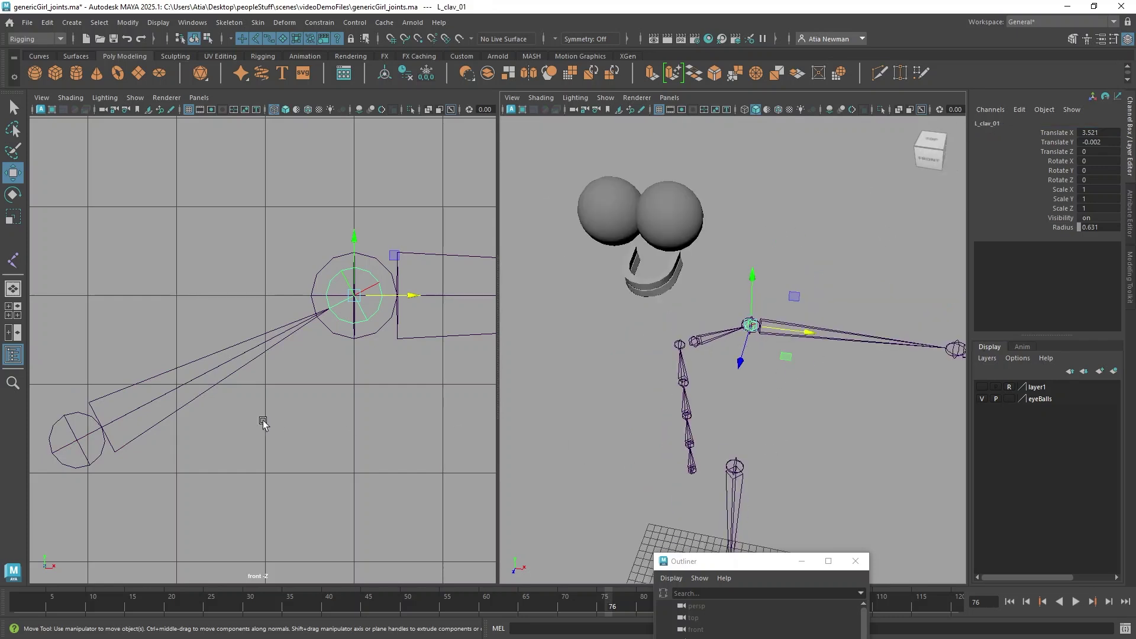
pyautogui.scroll(-6, 263, 420)
pyautogui.keyDown('alt'); pyautogui.moveTo(286, 480); pyautogui.dragTo(377, 269, button='middle'); pyautogui.keyUp('alt')
pyautogui.keyDown('alt'); pyautogui.moveTo(368, 315); pyautogui.dragTo(360, 285, button='middle'); pyautogui.keyUp('alt')
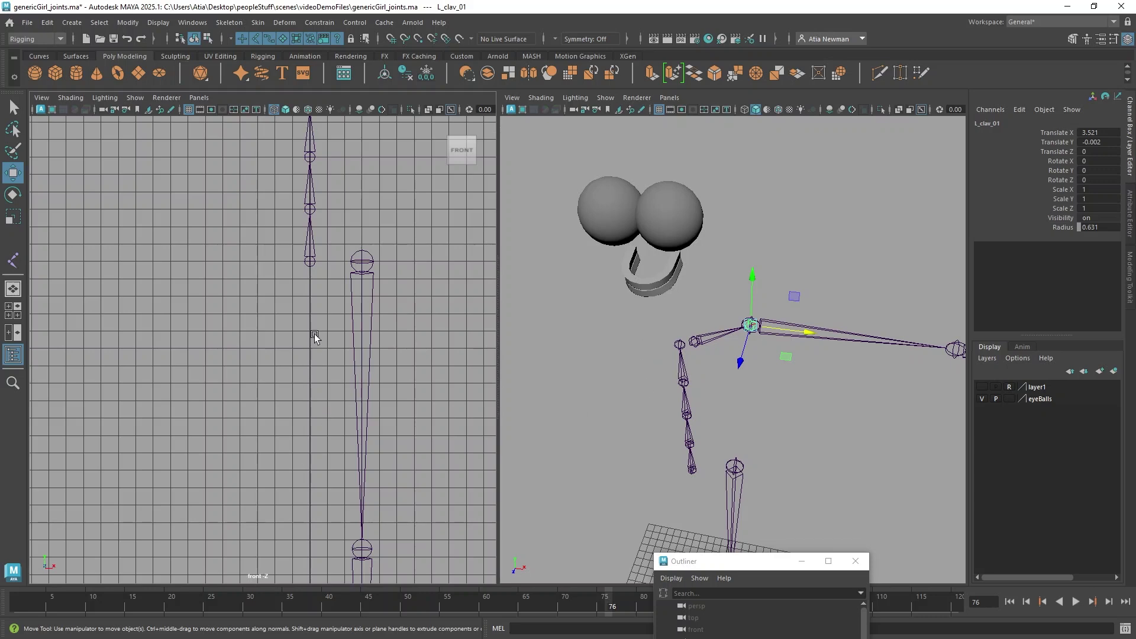
pyautogui.click(982, 388)
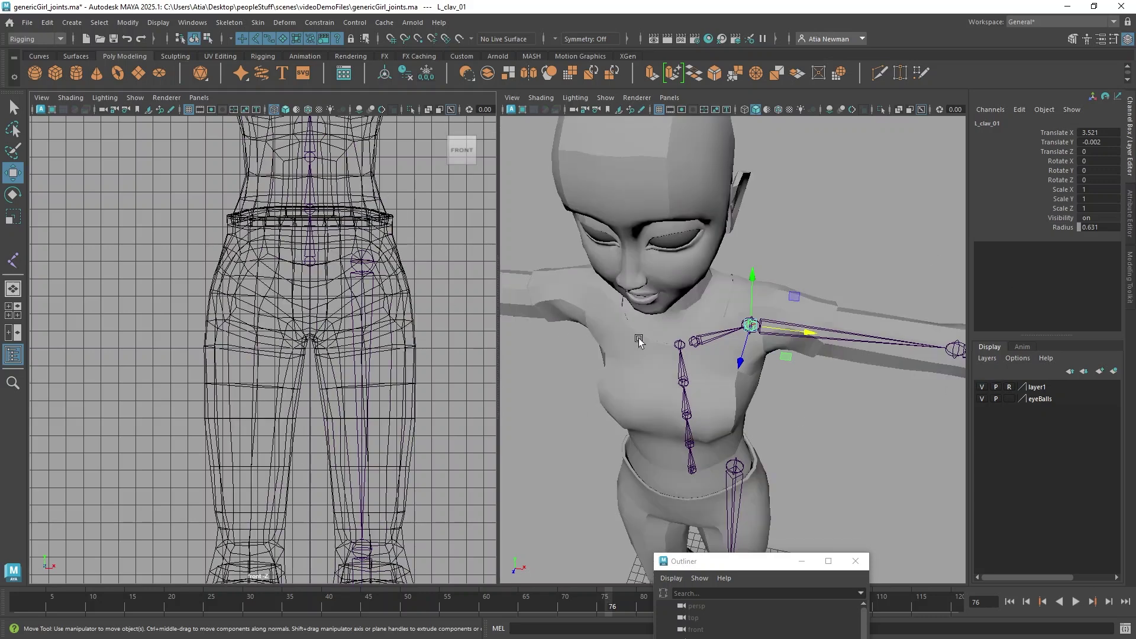
pyautogui.press('space')
pyautogui.moveTo(724, 487); pyautogui.dragTo(777, 485)
pyautogui.scroll(-3, 712, 451)
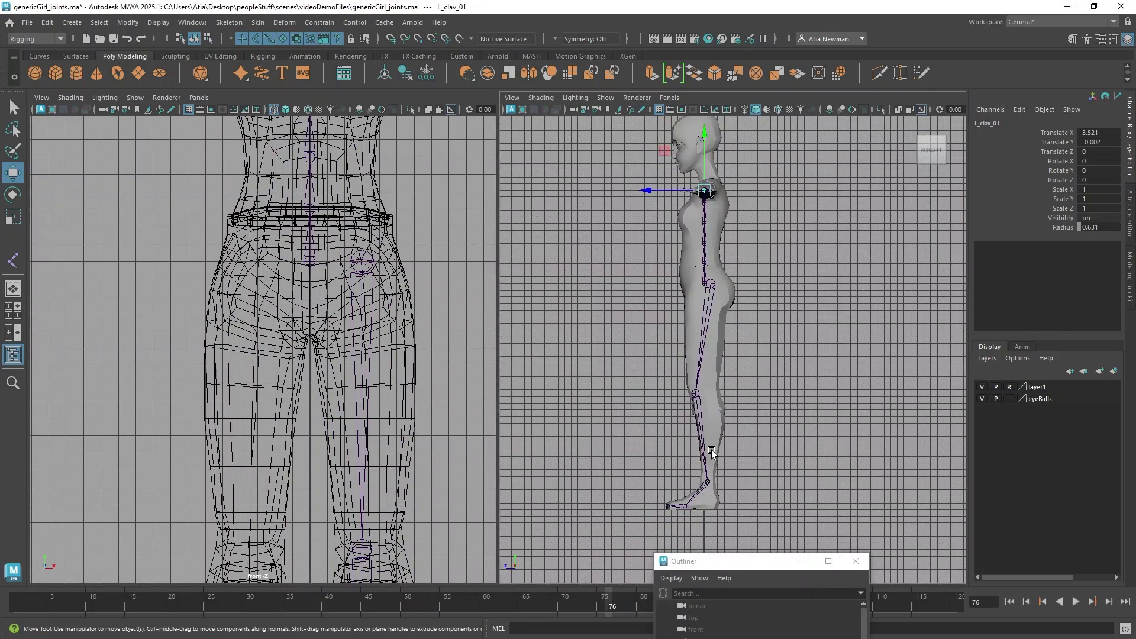
# Move only L_kneeJnt backward and up in the side view, to about Translate X 15.55 and Z -0.43, leaving its child joints in place
pyautogui.scroll(6, 712, 451)
pyautogui.moveTo(711, 450)
pyautogui.keyDown('alt'); pyautogui.mouseDown(button='middle')
pyautogui.moveTo(708, 368)
pyautogui.moveTo(722, 363)
pyautogui.moveTo(722, 446)
pyautogui.mouseUp(button='middle'); pyautogui.keyUp('alt')
pyautogui.click(713, 227)
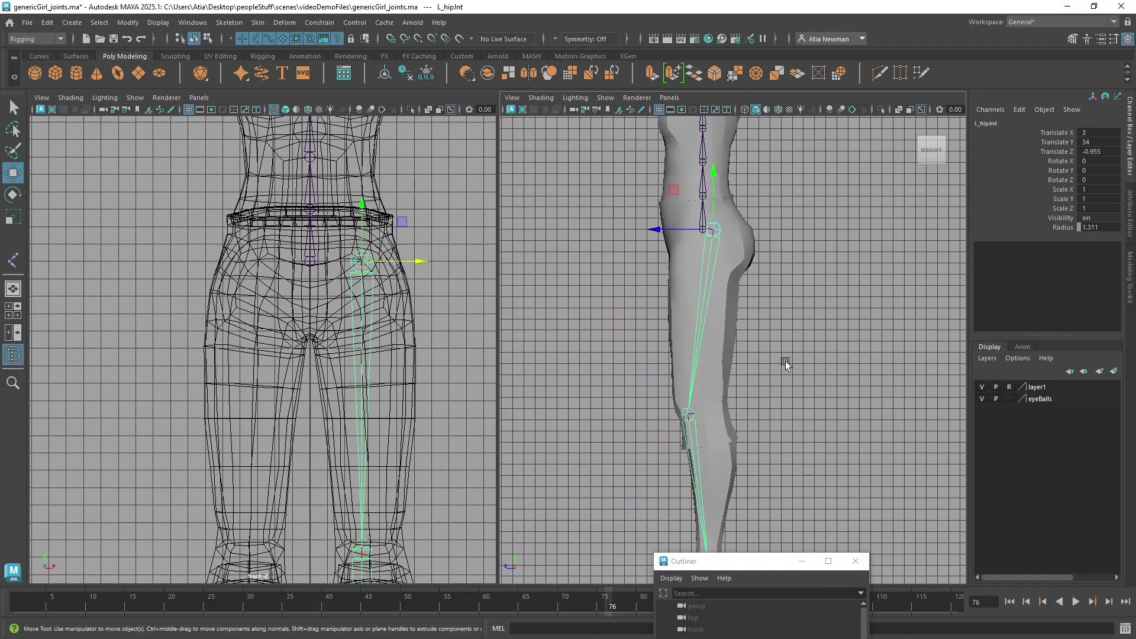
pyautogui.keyDown('alt'); pyautogui.moveTo(768, 385); pyautogui.dragTo(750, 307, button='middle'); pyautogui.keyUp('alt')
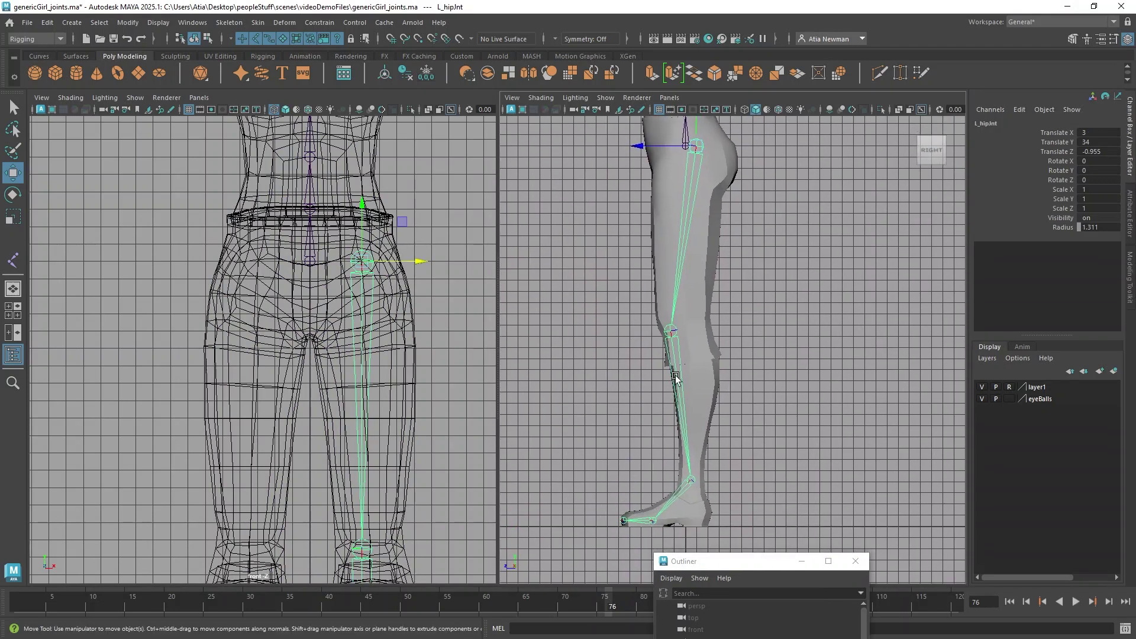
pyautogui.click(673, 329)
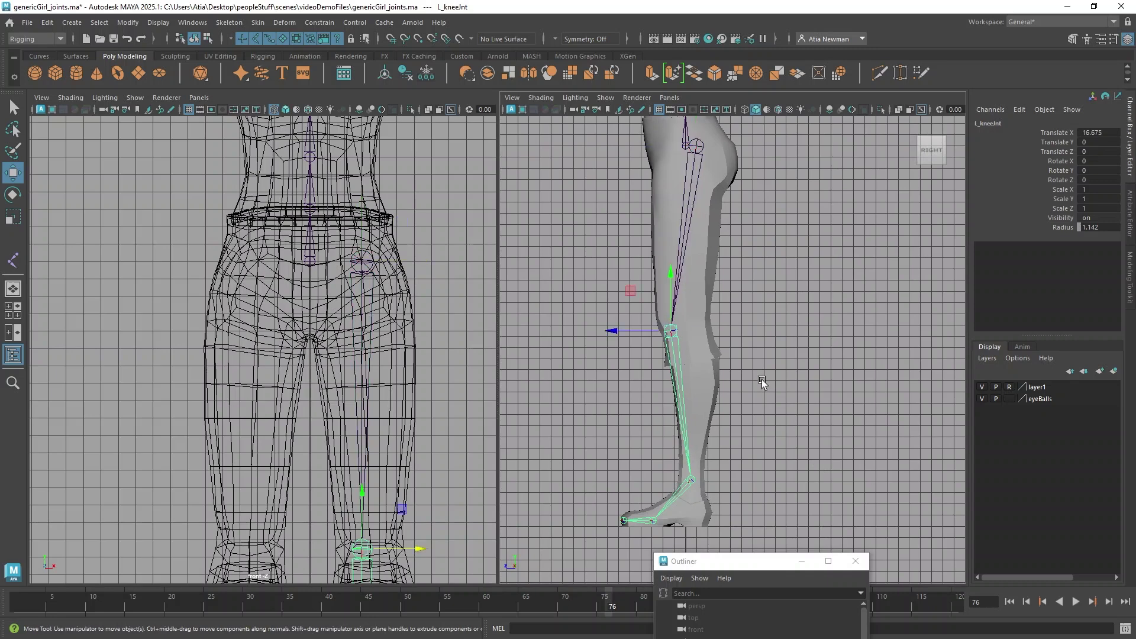
pyautogui.press('d')
pyautogui.moveTo(610, 332); pyautogui.dragTo(616, 330)
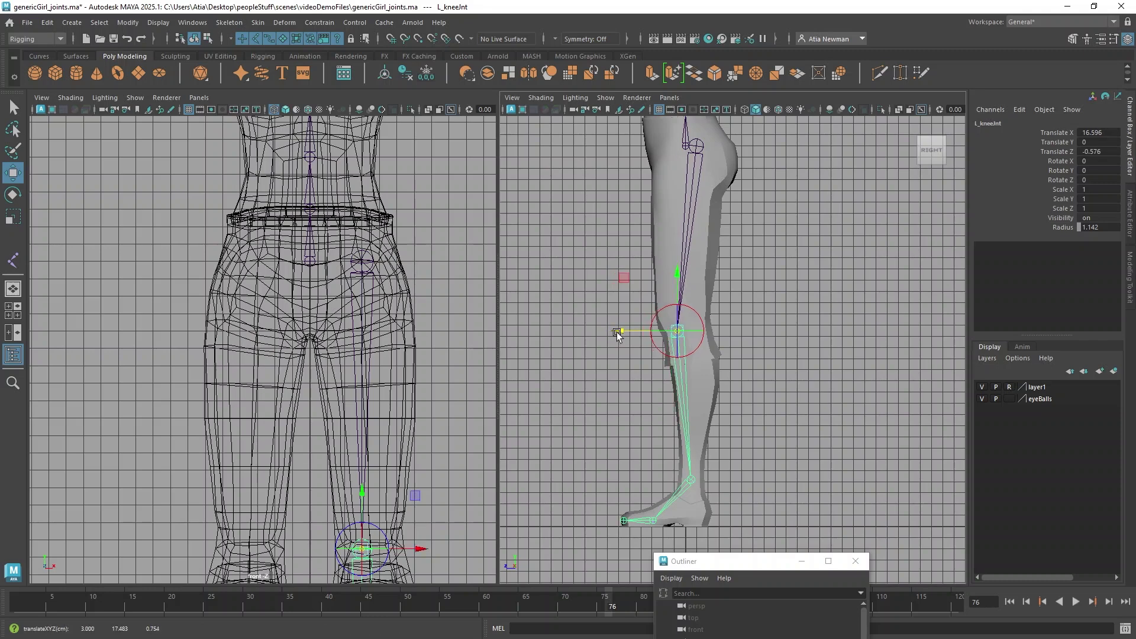
pyautogui.moveTo(679, 283); pyautogui.dragTo(678, 266)
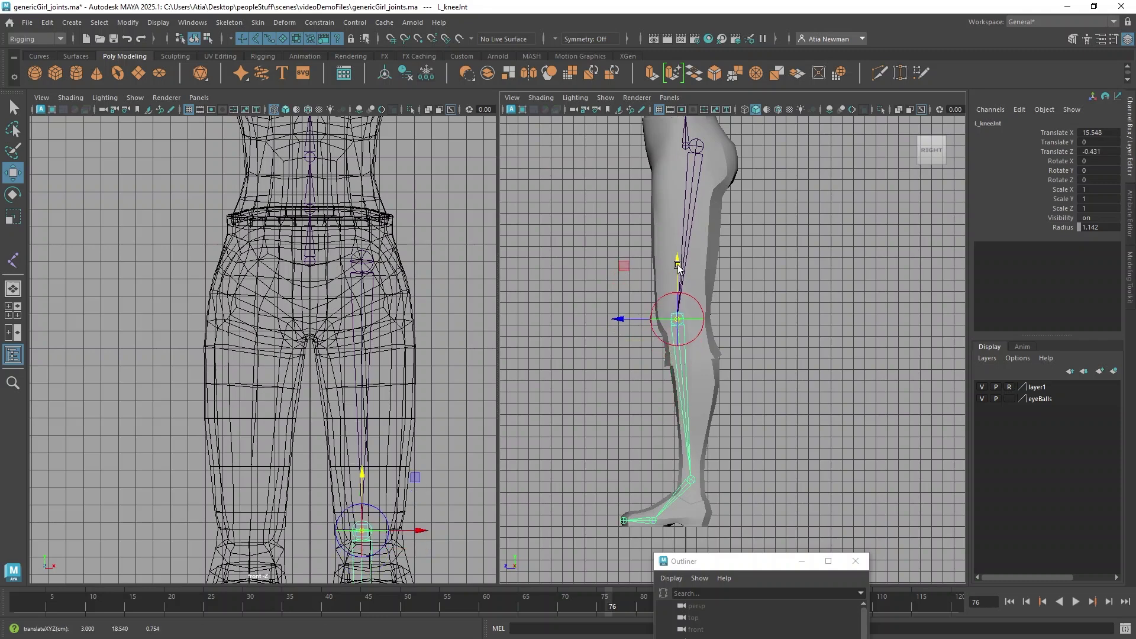
# Display the side view in wireframe and nudge L_kneeJnt slightly forward, to about Translate X 15.57 and Z -0.28
pyautogui.press('4')
pyautogui.scroll(2, 639, 362)
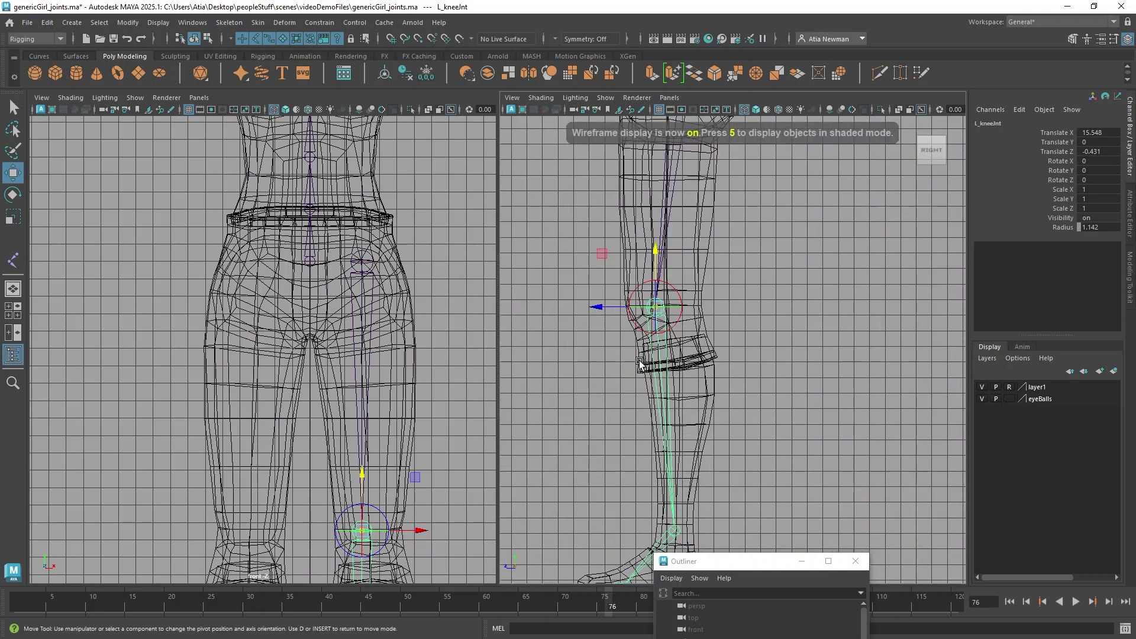
pyautogui.moveTo(603, 307); pyautogui.dragTo(600, 307)
# Move only L_hipJnt down and forward in the side view, to Translate Y 33.316 and Z 0, leaving its child joints in place
pyautogui.keyDown('alt'); pyautogui.moveTo(736, 269); pyautogui.dragTo(737, 432, button='middle'); pyautogui.keyUp('alt')
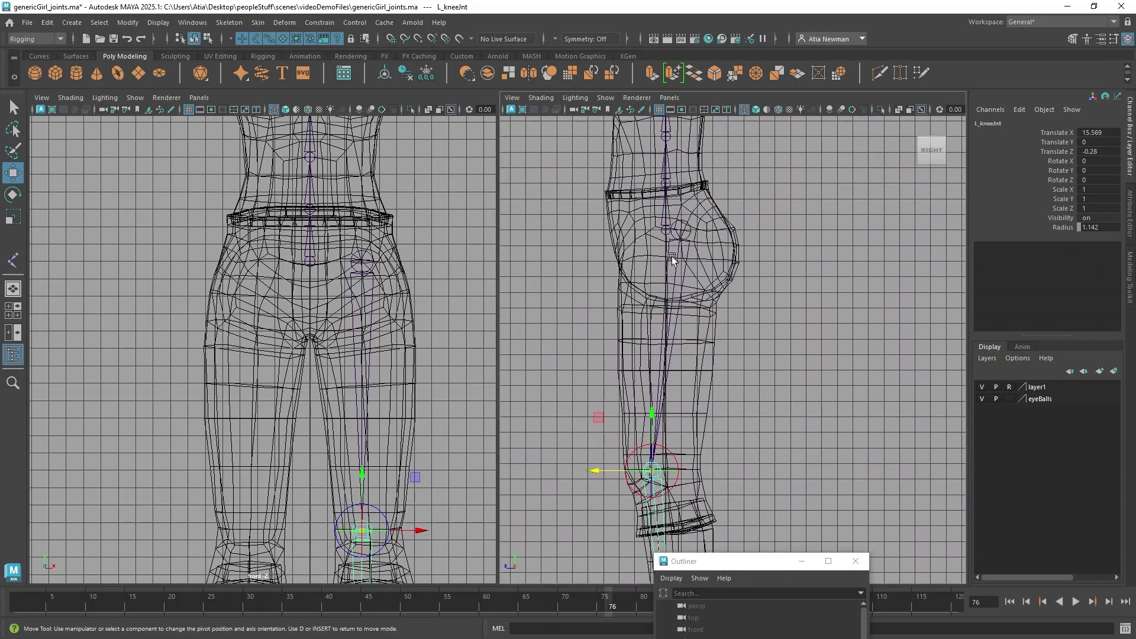
pyautogui.click(686, 229)
pyautogui.click(690, 231)
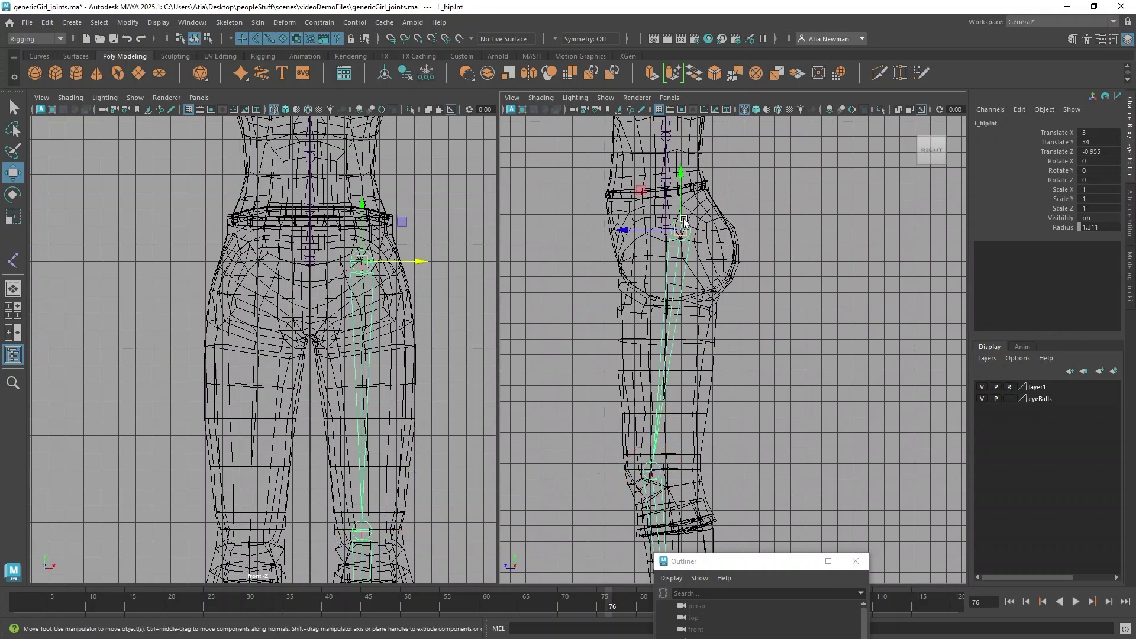
pyautogui.moveTo(681, 179); pyautogui.dragTo(681, 186)
pyautogui.moveTo(631, 242); pyautogui.dragTo(617, 241)
pyautogui.keyDown('alt'); pyautogui.moveTo(812, 385); pyautogui.dragTo(817, 190, button='middle'); pyautogui.keyUp('alt')
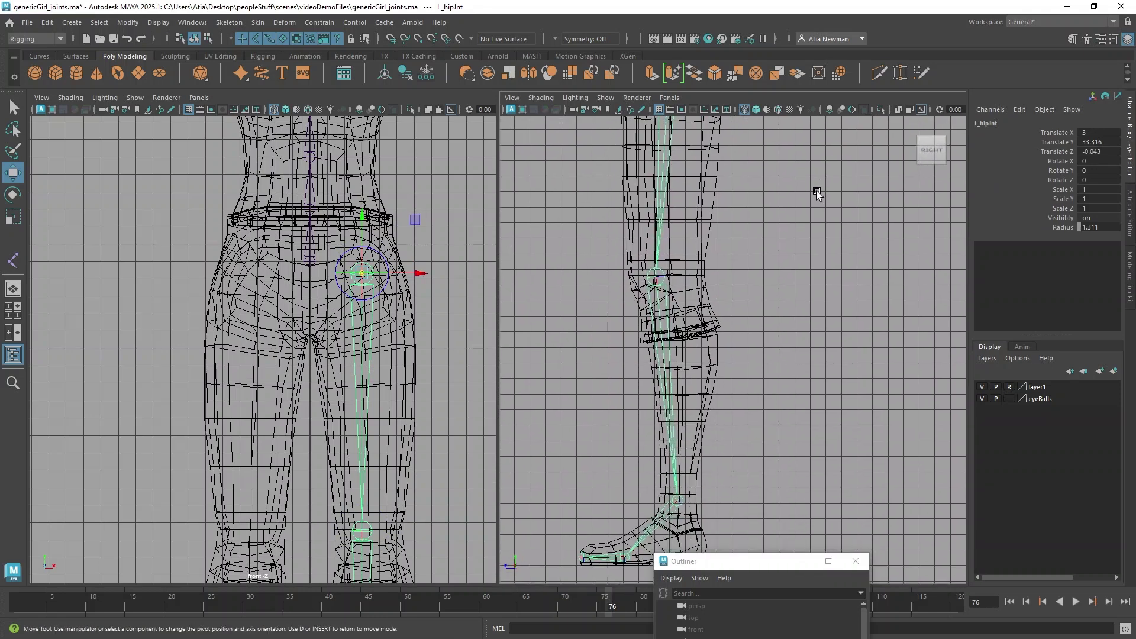
pyautogui.keyDown('alt'); pyautogui.moveTo(741, 203); pyautogui.dragTo(752, 399, button='middle'); pyautogui.keyUp('alt')
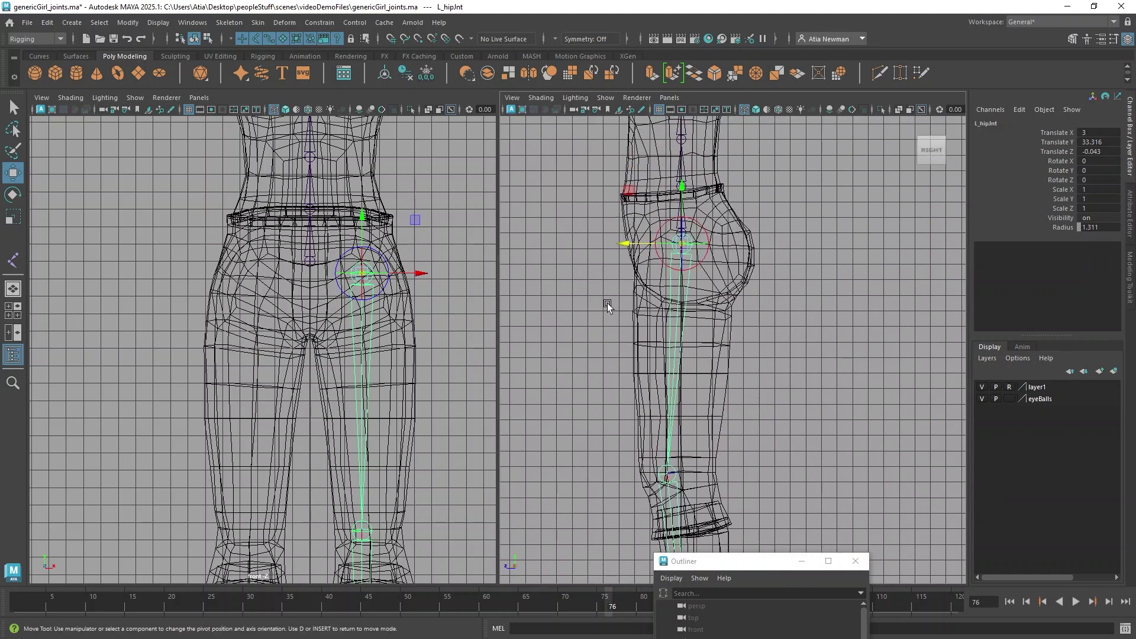
pyautogui.moveTo(682, 243)
pyautogui.mouseDown()
pyautogui.moveTo(641, 247)
pyautogui.moveTo(682, 245)
pyautogui.mouseUp()
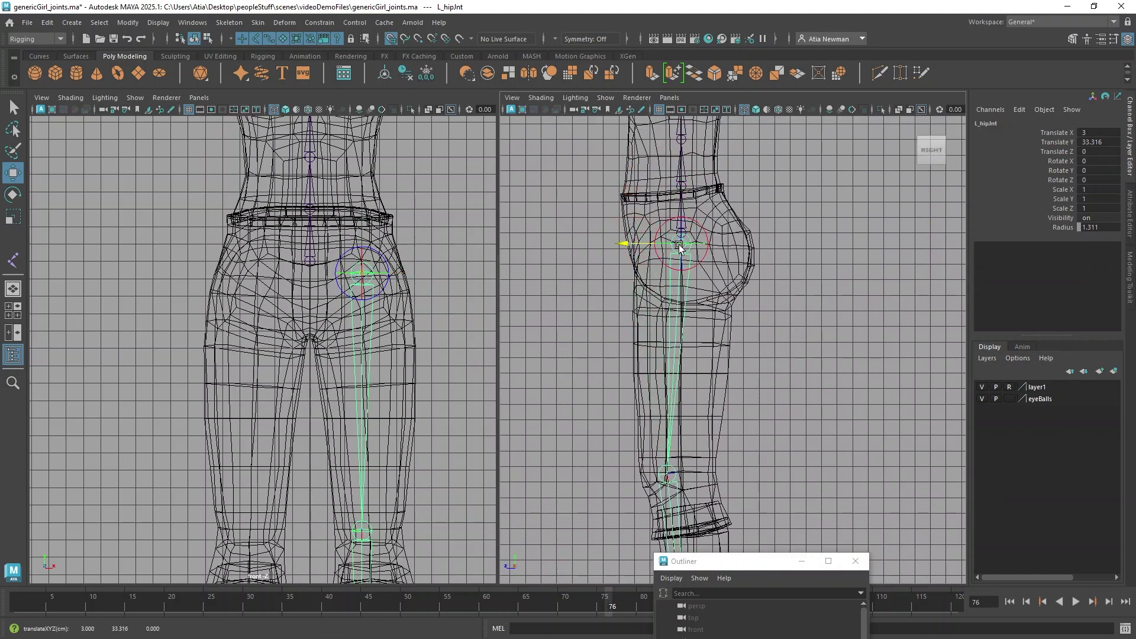
# Shift only L_kneeJnt slightly in the side view, to about Translate X 14.77 and Z -1.04, leaving its child joints in place
pyautogui.keyDown('alt'); pyautogui.moveTo(756, 388); pyautogui.dragTo(756, 333, button='middle'); pyautogui.keyUp('alt')
pyautogui.keyDown('alt'); pyautogui.moveTo(745, 439); pyautogui.dragTo(765, 340, button='middle'); pyautogui.keyUp('alt')
pyautogui.click(665, 276)
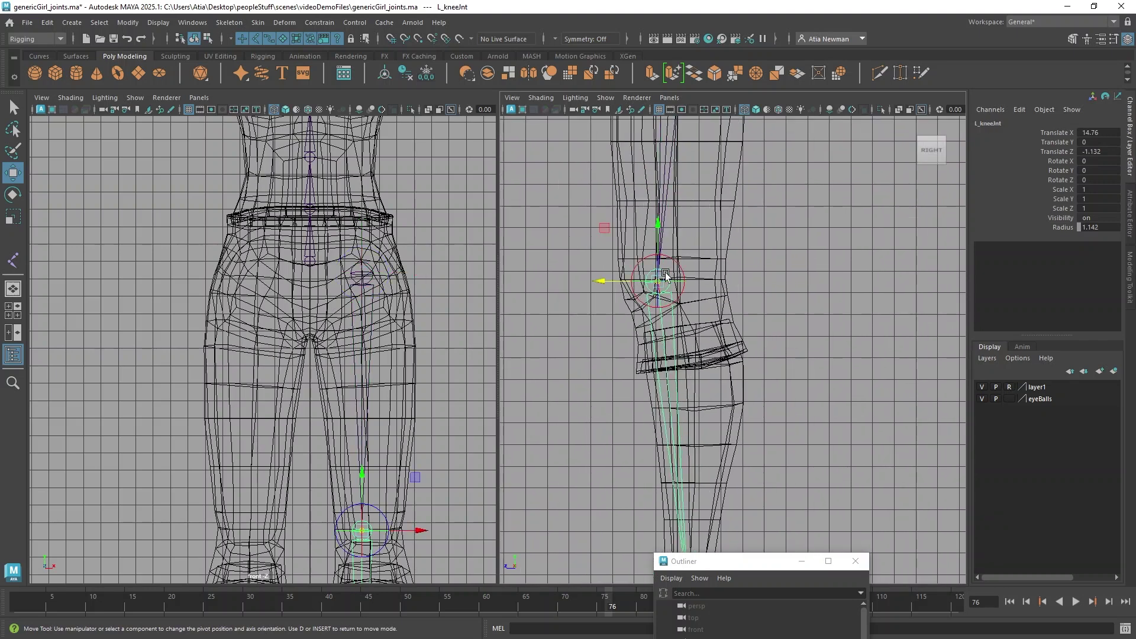
pyautogui.press('x')
pyautogui.moveTo(598, 280); pyautogui.dragTo(652, 281)
pyautogui.scroll(-3, 776, 341)
pyautogui.keyDown('alt'); pyautogui.moveTo(777, 341); pyautogui.dragTo(758, 298, button='middle'); pyautogui.keyUp('alt')
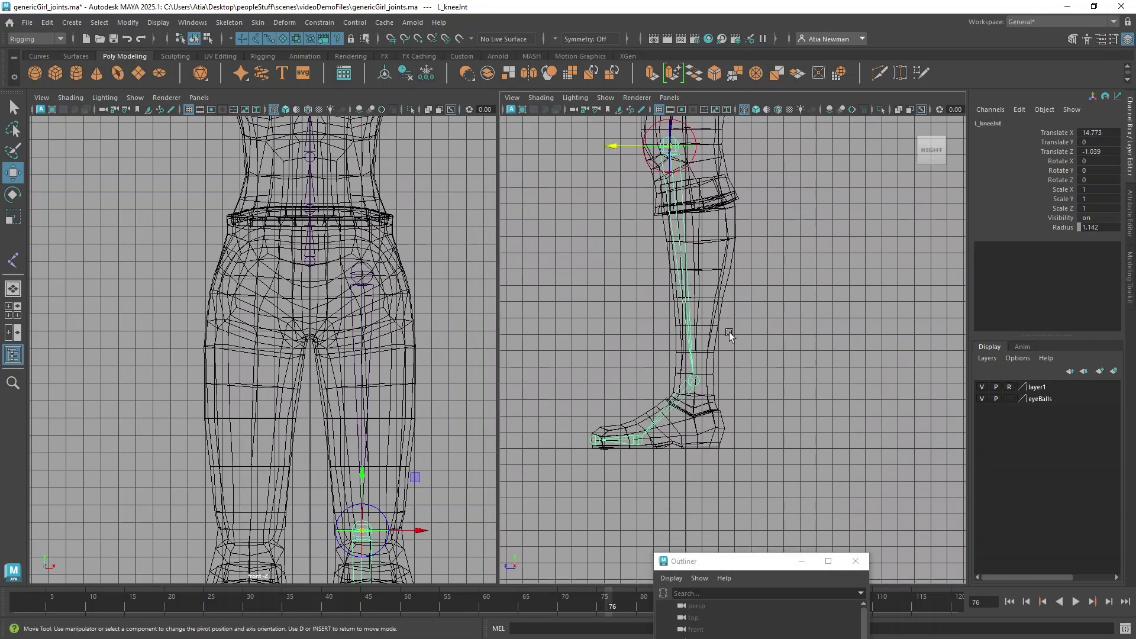
# Check the left leg chain against the mesh in the side view, stepping through its joints from hip to toe
pyautogui.press('d')
pyautogui.scroll(-4, 723, 329)
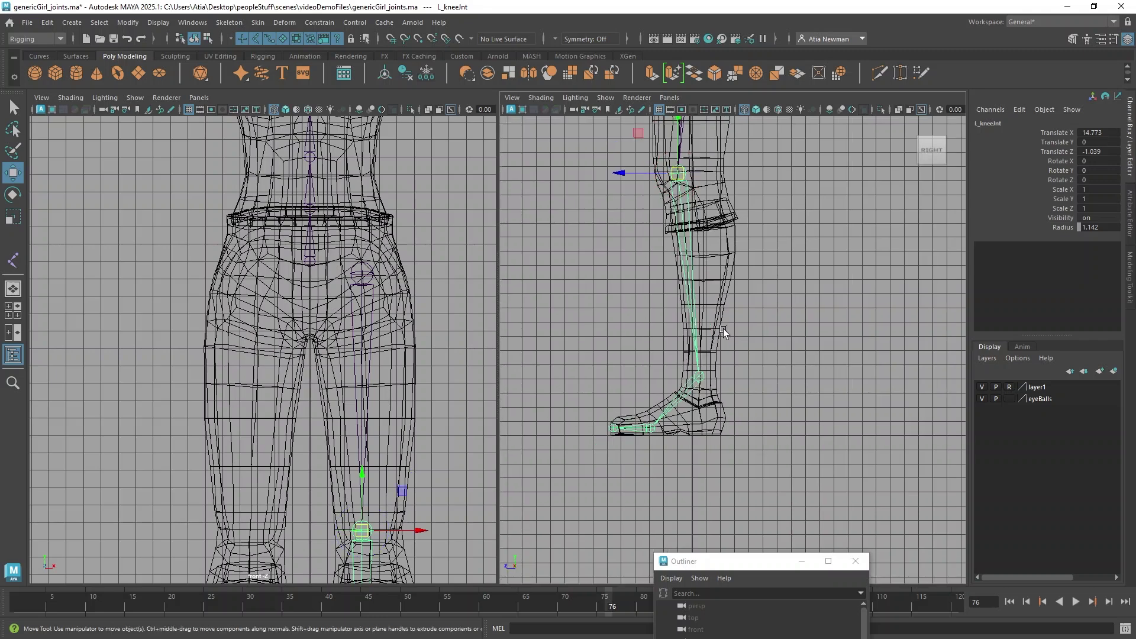
pyautogui.keyDown('alt'); pyautogui.moveTo(722, 327); pyautogui.dragTo(721, 436, button='middle'); pyautogui.keyUp('alt')
pyautogui.click(712, 247)
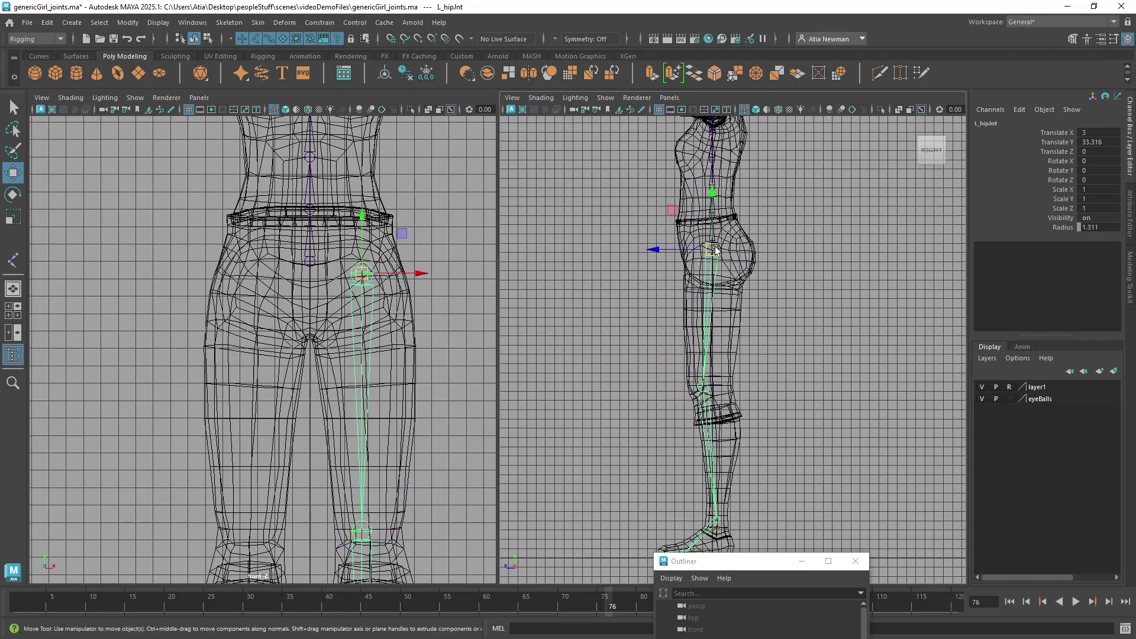
pyautogui.keyDown('alt'); pyautogui.moveTo(758, 442); pyautogui.dragTo(756, 385, button='middle'); pyautogui.keyUp('alt')
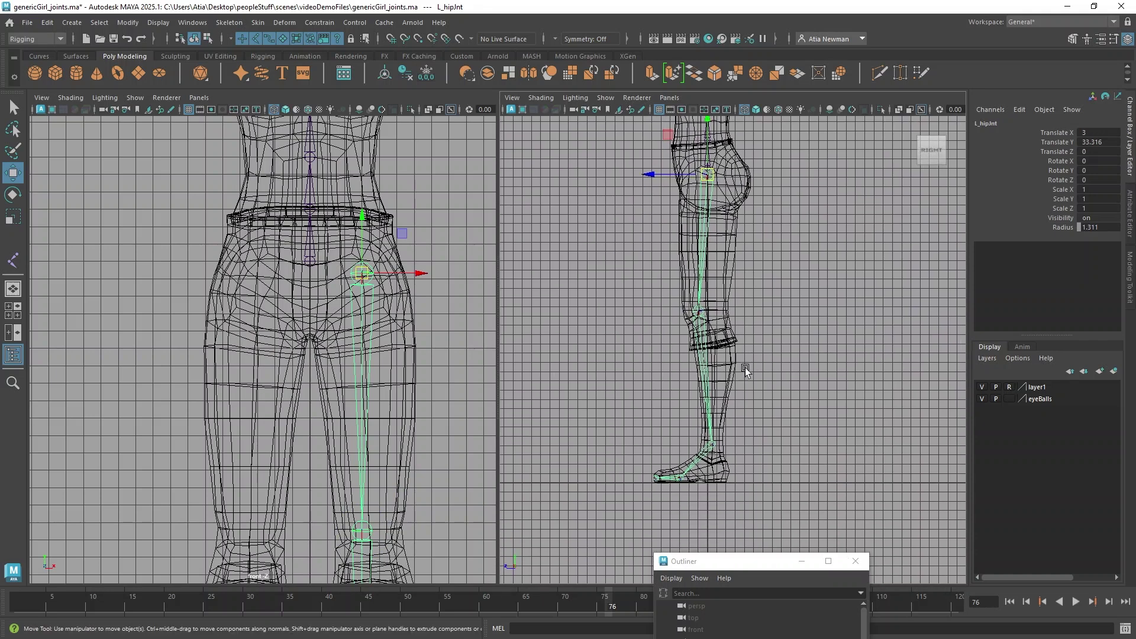
pyautogui.click(699, 315)
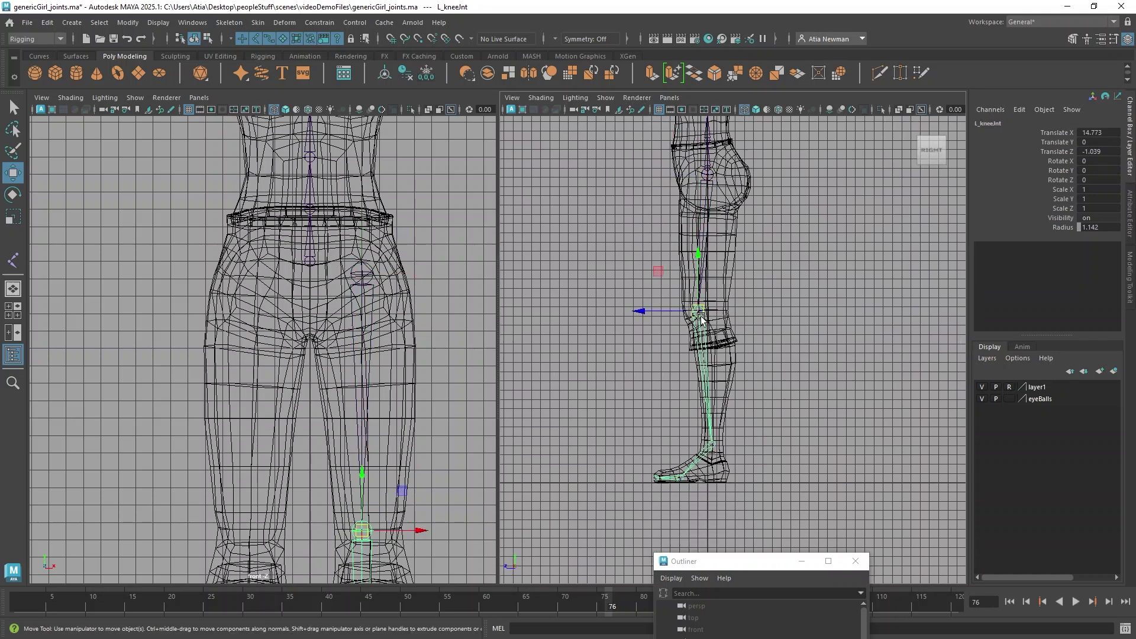
pyautogui.press('Down')
pyautogui.press('Down')
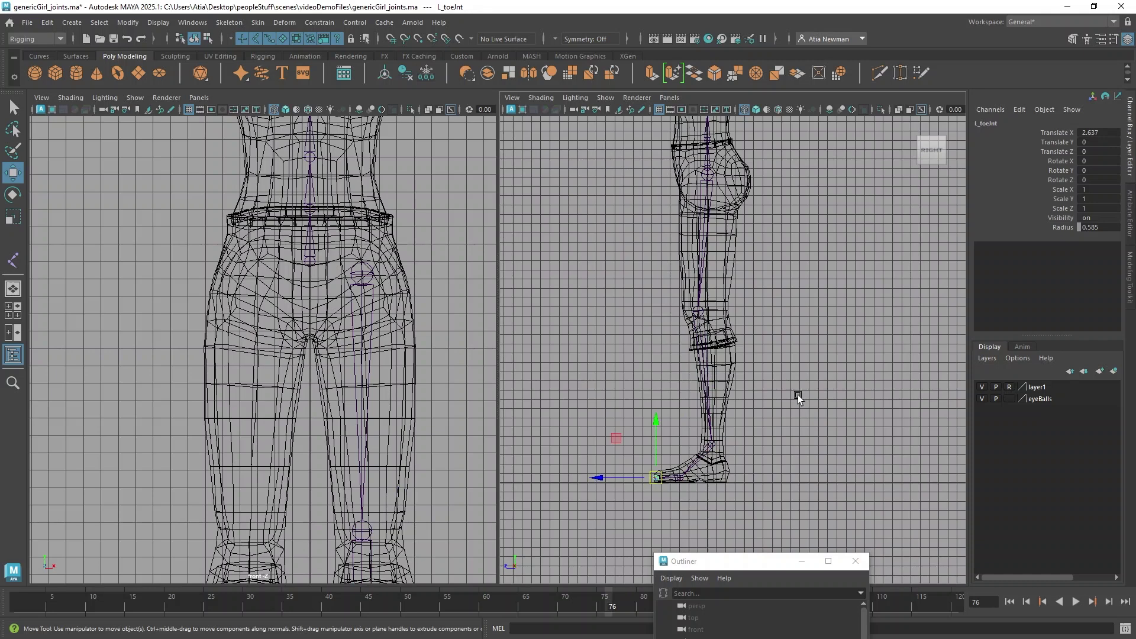
# Hide layer1, show the whole skeleton in the perspective view and clear the selection
pyautogui.click(983, 387)
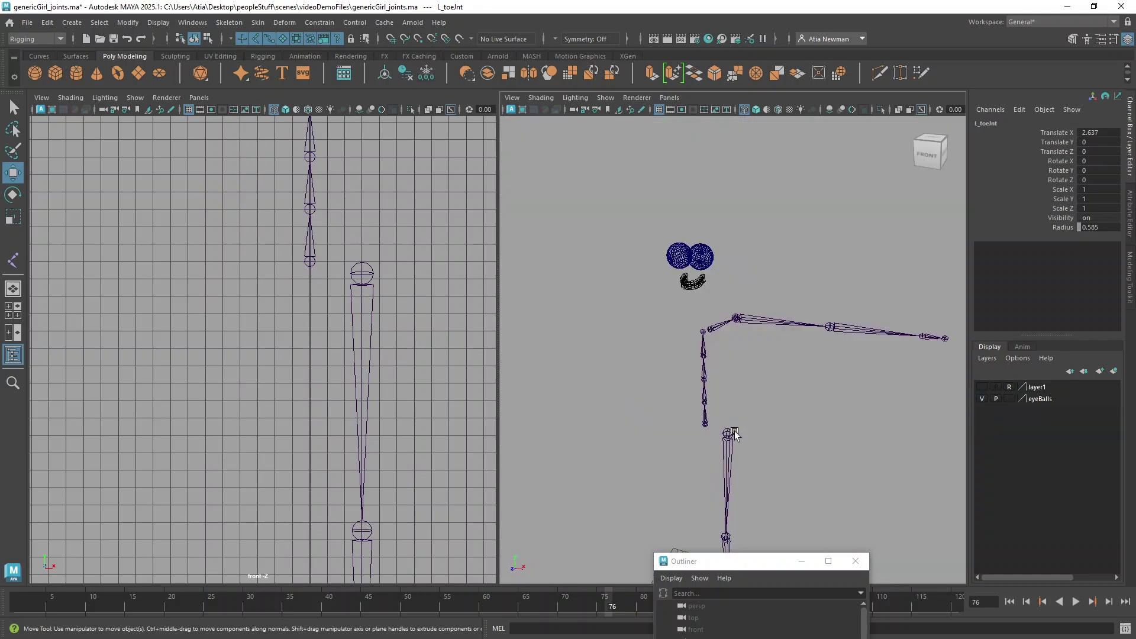
pyautogui.keyDown('alt'); pyautogui.moveTo(734, 430); pyautogui.dragTo(723, 403, button='middle'); pyautogui.keyUp('alt')
pyautogui.scroll(-4, 747, 393)
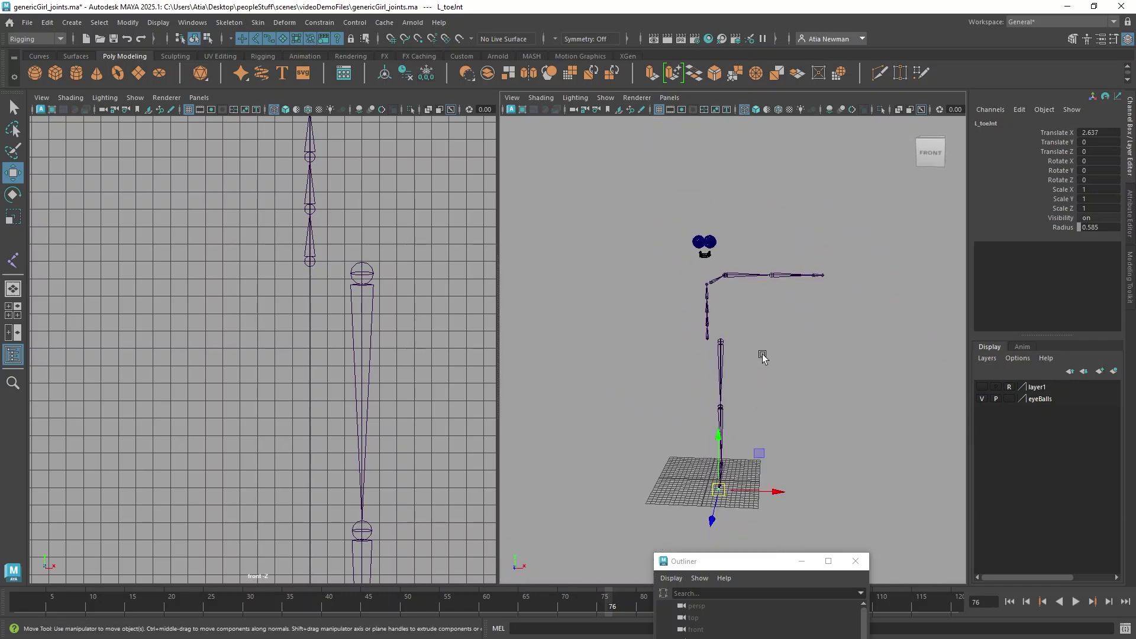
pyautogui.click(781, 379)
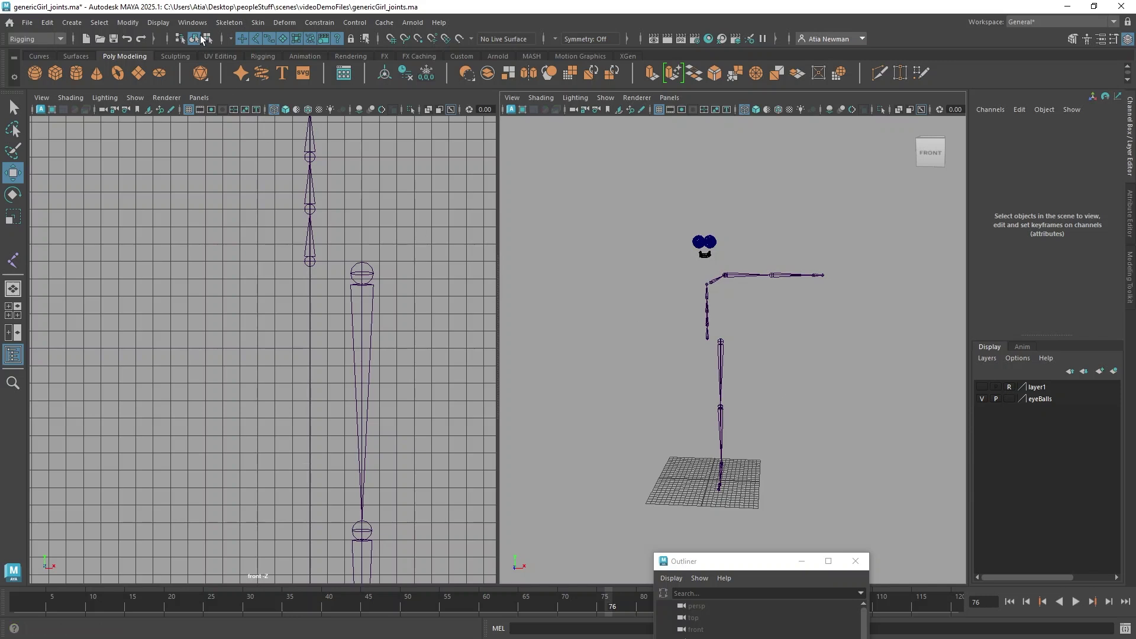
# Open the Mirror Joints options and reset them to their defaults
pyautogui.click(222, 23)
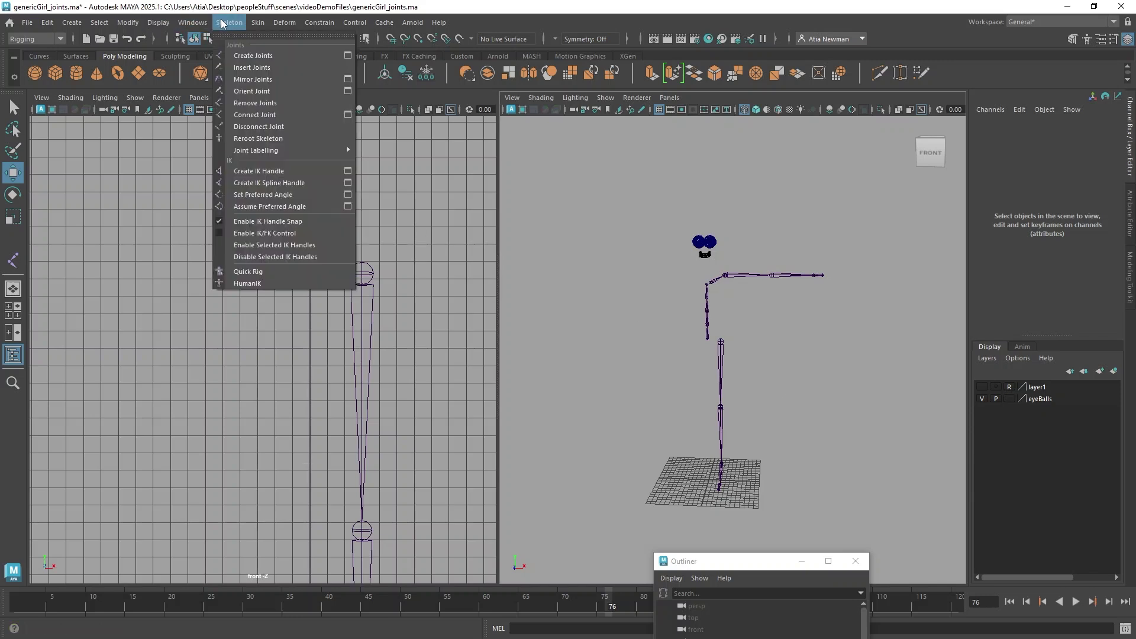
pyautogui.click(348, 80)
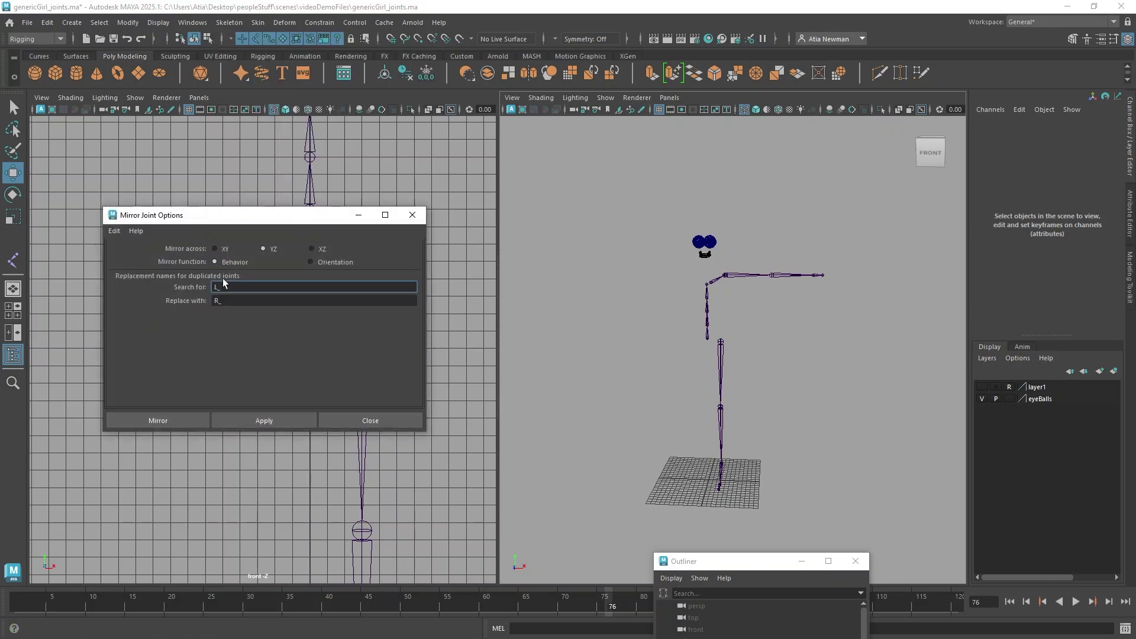
pyautogui.click(116, 232)
pyautogui.click(128, 249)
# Set the joint mirroring to the YZ plane, with L_ replaced by R_ in the duplicated joint names
pyautogui.keyDown('alt'); pyautogui.moveTo(721, 385); pyautogui.dragTo(723, 269, button='middle'); pyautogui.keyUp('alt')
pyautogui.keyDown('alt'); pyautogui.moveTo(723, 269); pyautogui.dragTo(697, 360); pyautogui.keyUp('alt')
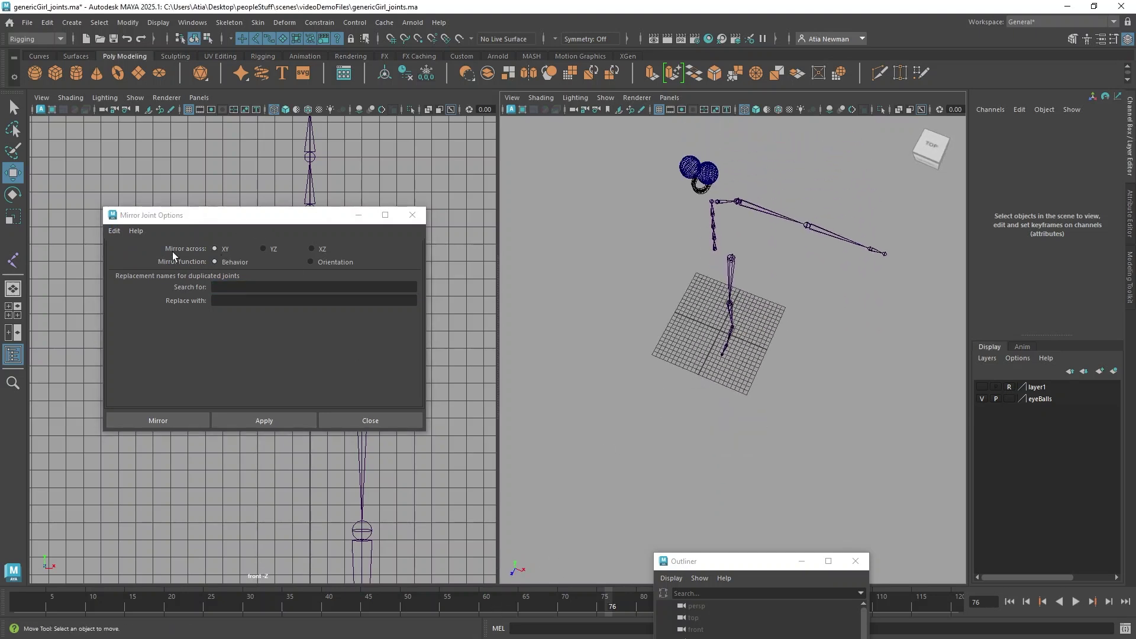
pyautogui.click(263, 248)
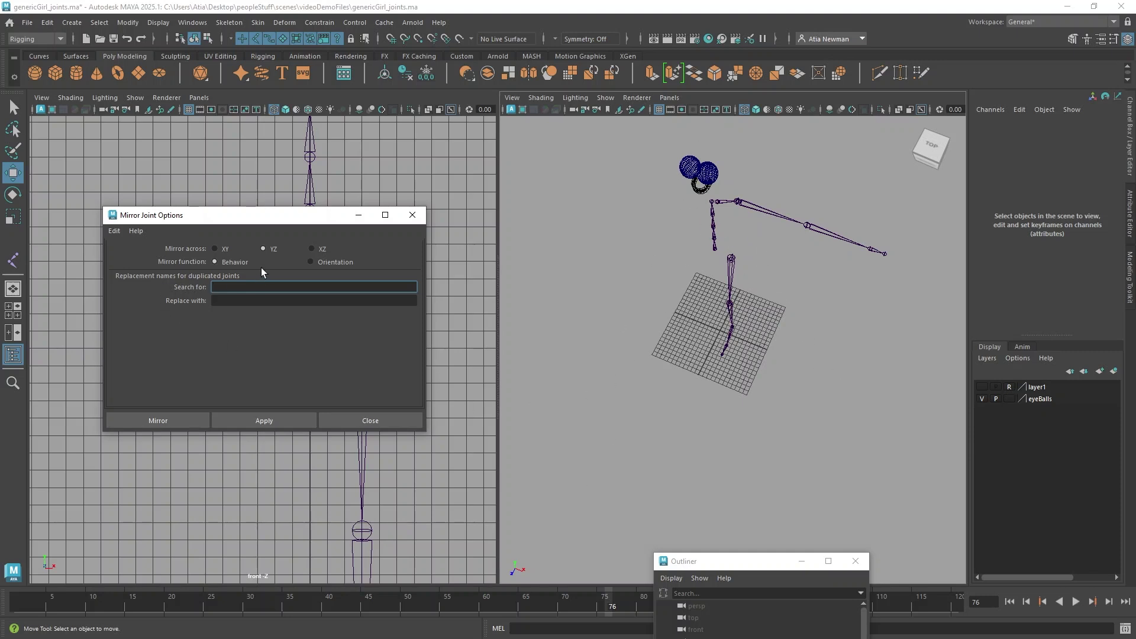
pyautogui.write('L_')
pyautogui.press('Tab')
pyautogui.write('R_')
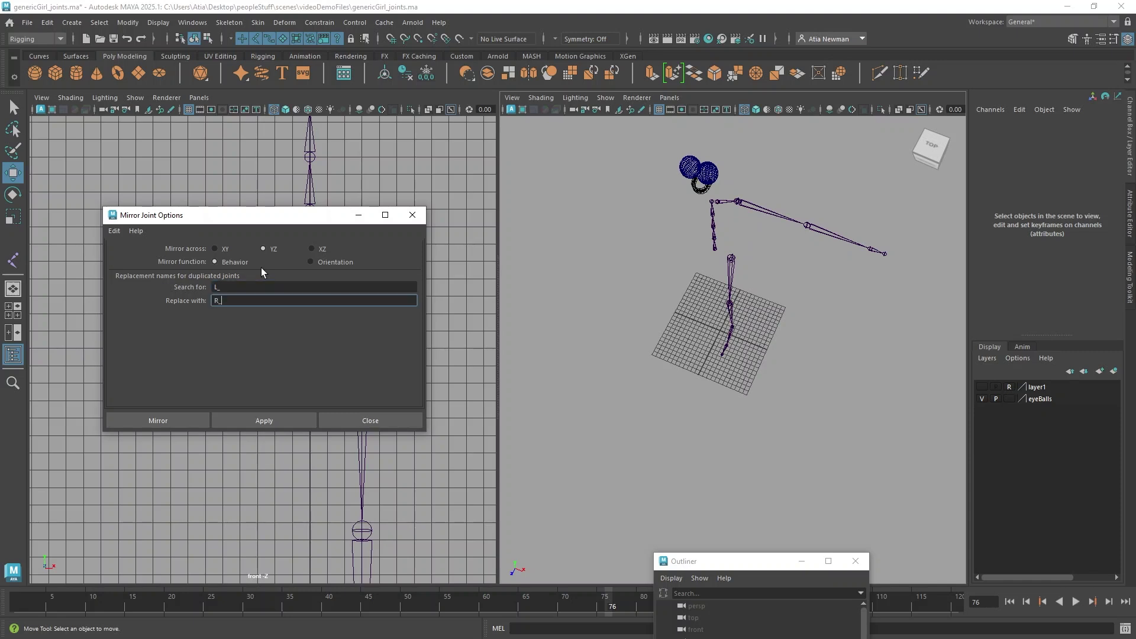
# Mirror the left leg chain from L_hipJnt across YZ to create the right leg
pyautogui.click(776, 215)
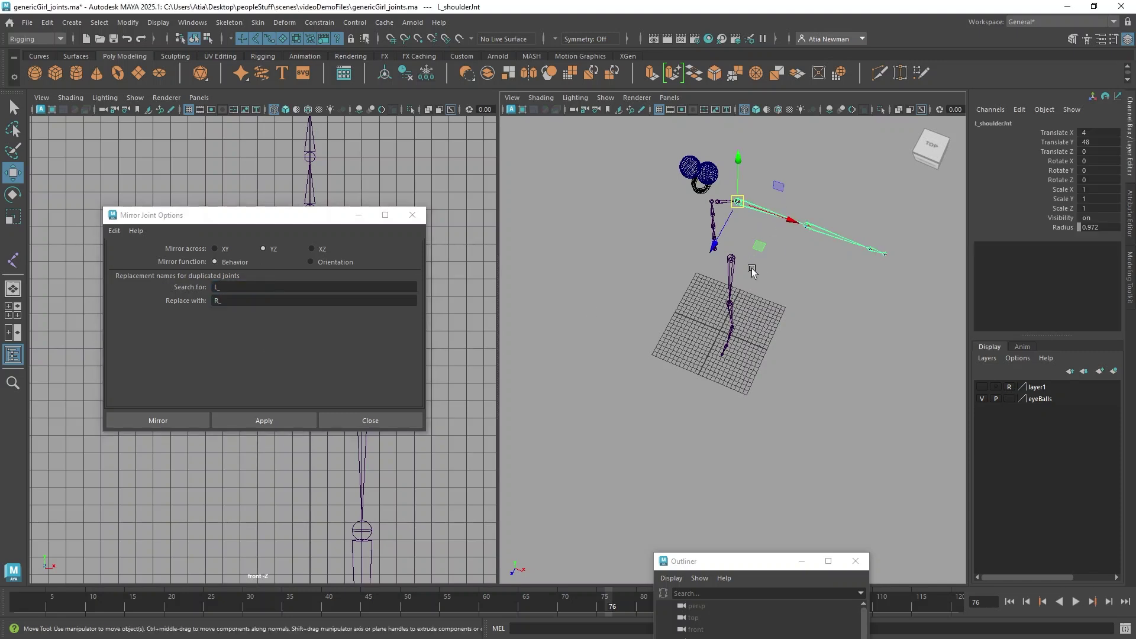
pyautogui.click(717, 201)
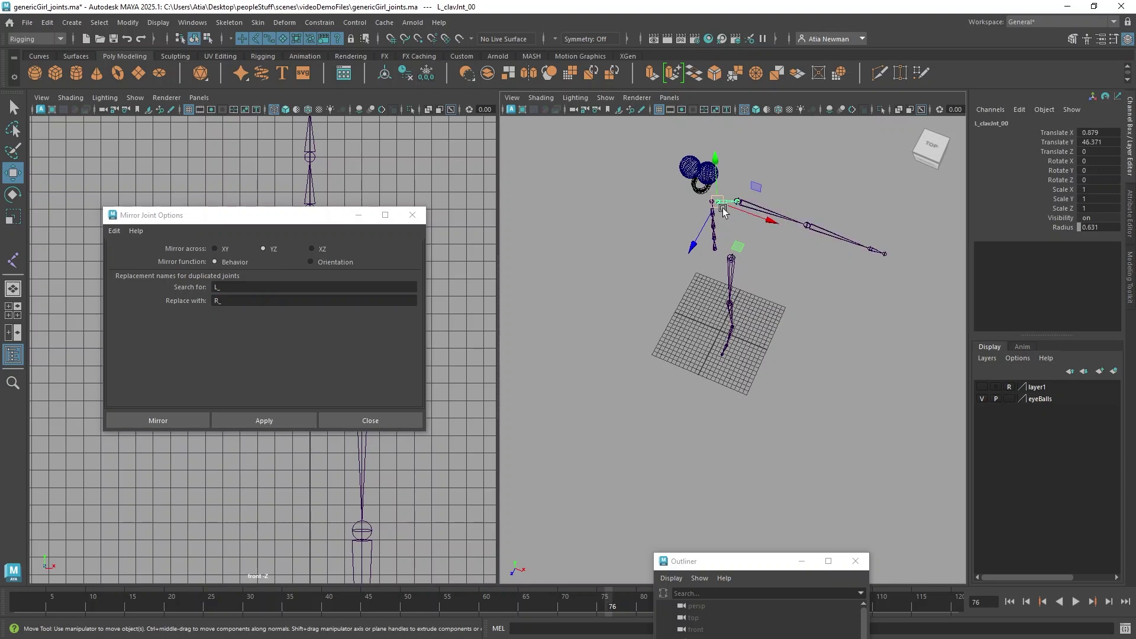
pyautogui.click(730, 281)
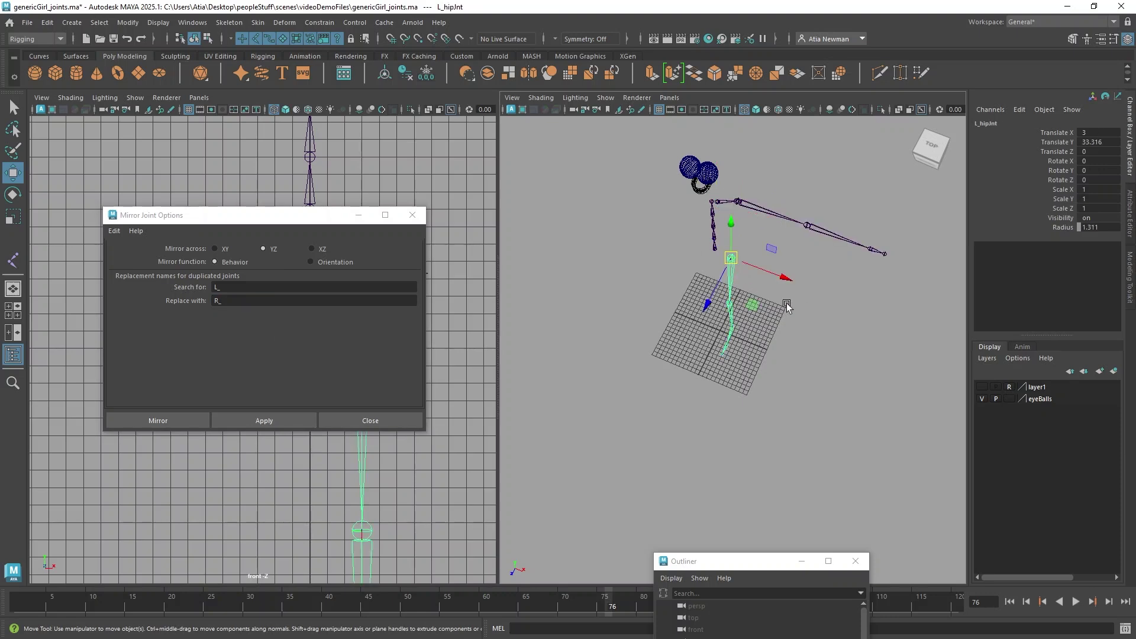
pyautogui.press('f')
pyautogui.keyDown('alt'); pyautogui.moveTo(778, 300); pyautogui.dragTo(777, 407); pyautogui.keyUp('alt')
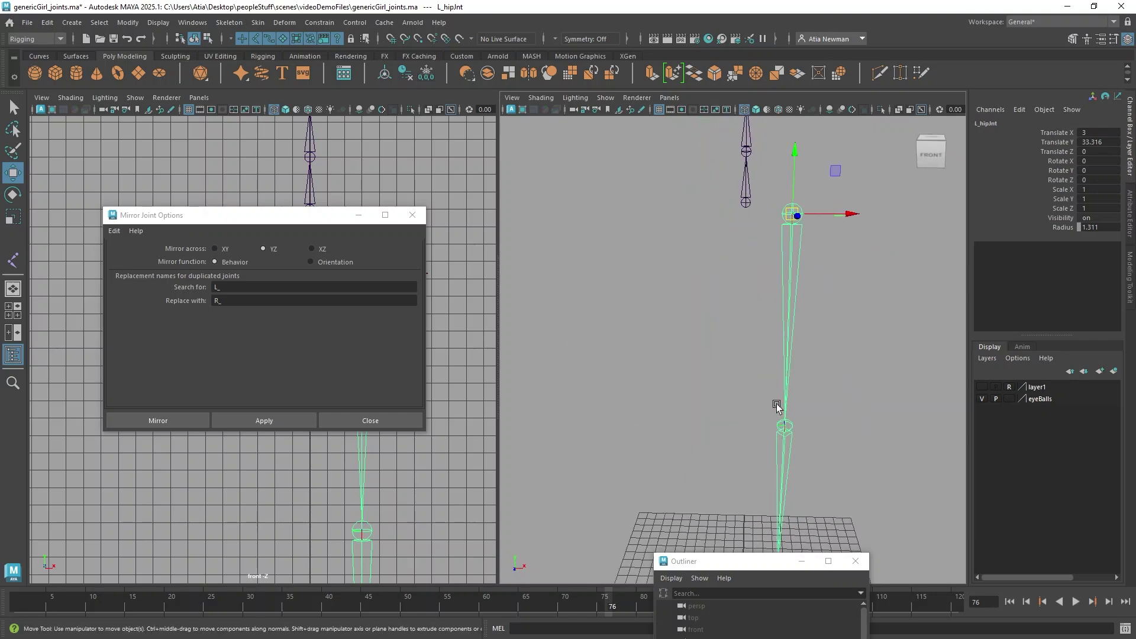
pyautogui.click(261, 421)
pyautogui.scroll(-5, 682, 385)
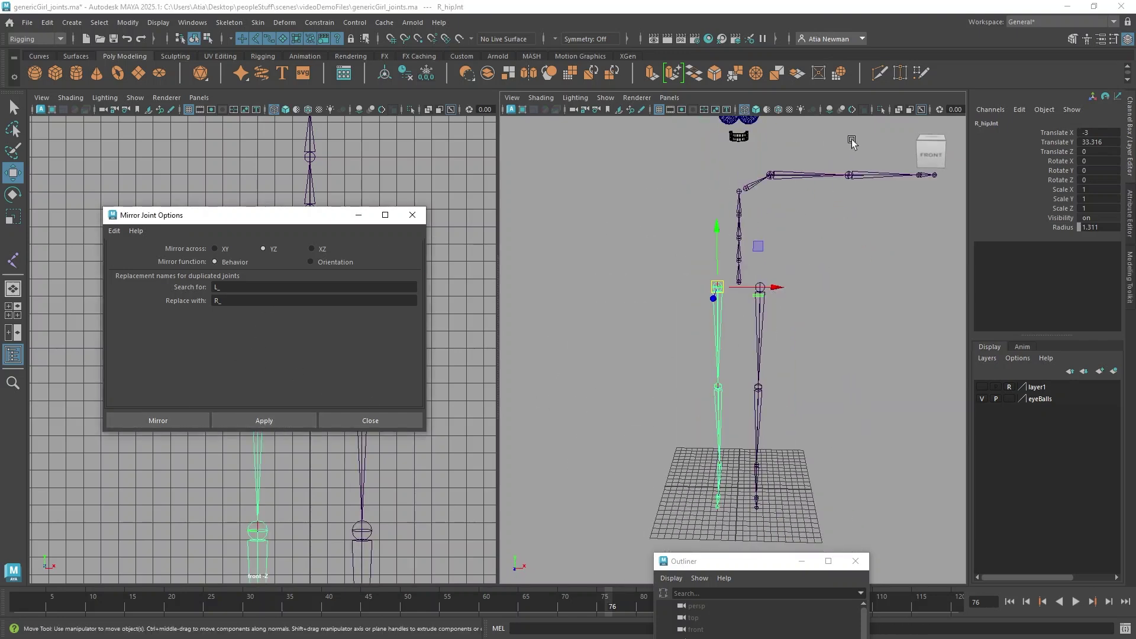
# Mirror the L_shoulderJnt arm chain and the L_clavJnt_00 clavicle chain with the same settings
pyautogui.click(771, 174)
pyautogui.press('g')
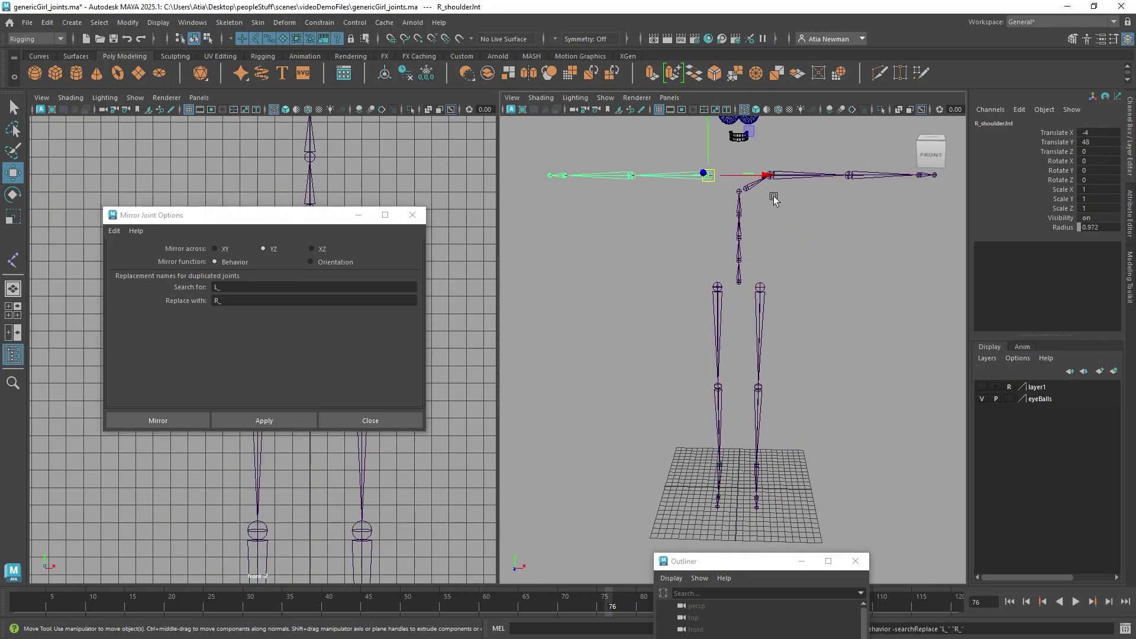
pyautogui.click(749, 191)
pyautogui.press('g')
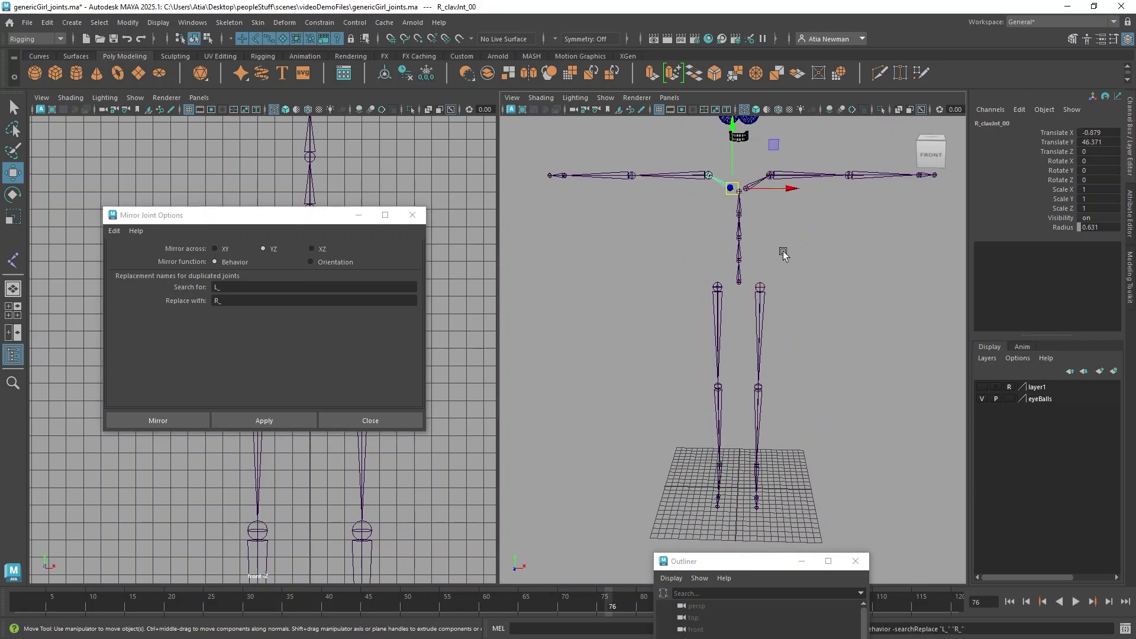
# Create a single joint on the center line between the hips and snap it onto the spine's base joint at Translate Y 34
pyautogui.scroll(-3, 785, 243)
pyautogui.scroll(5, 786, 243)
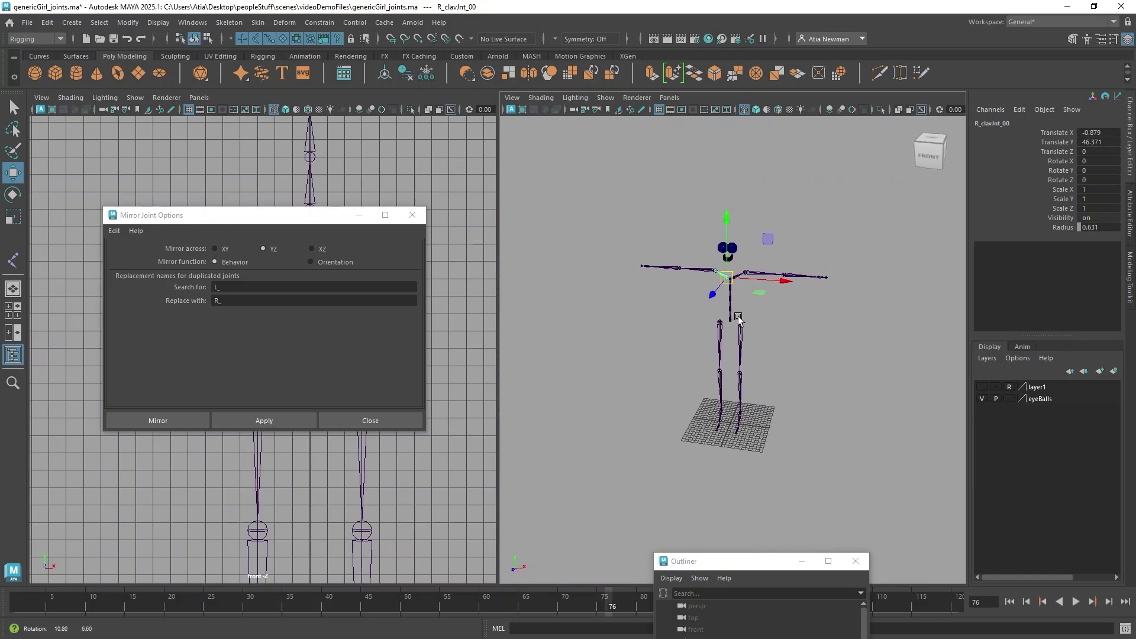
pyautogui.click(229, 22)
pyautogui.click(242, 57)
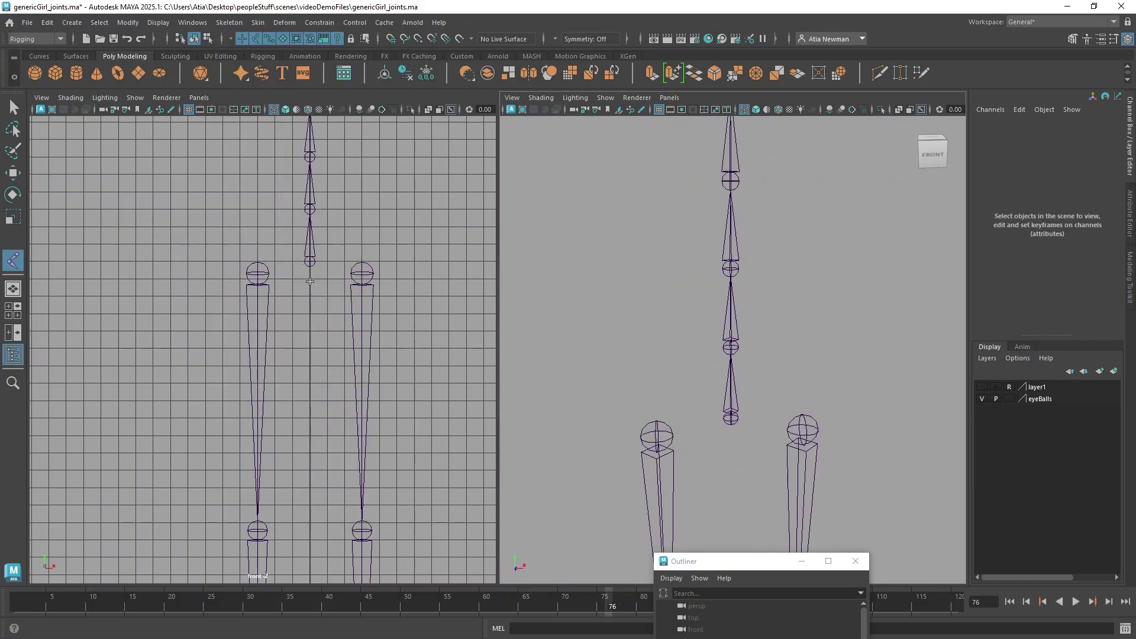
pyautogui.press('v')
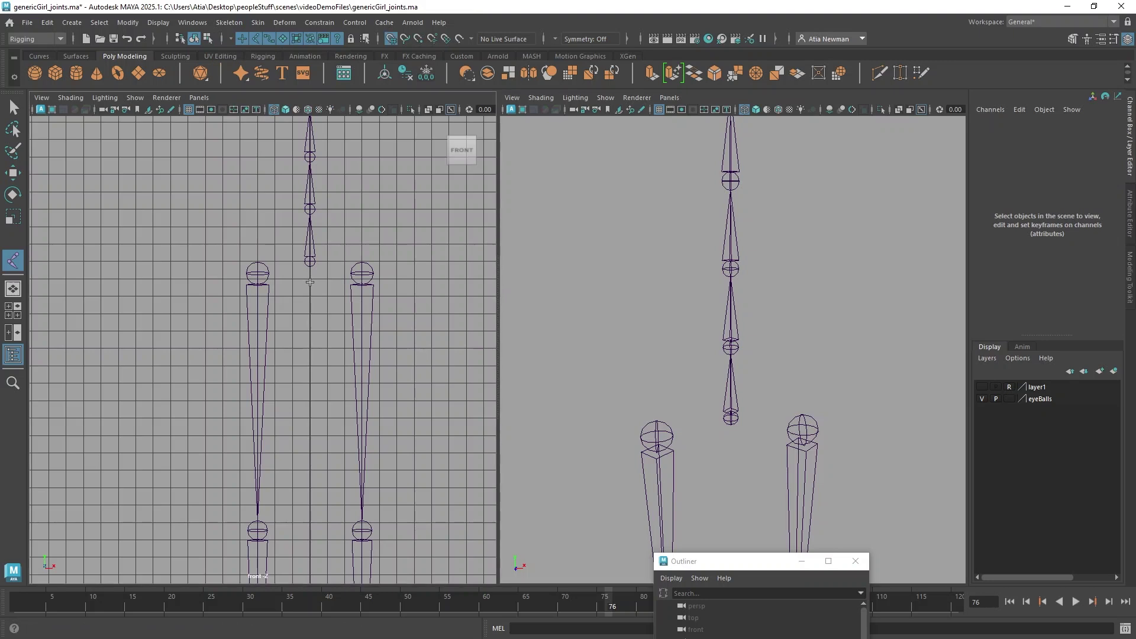
pyautogui.click(310, 282)
pyautogui.press('w')
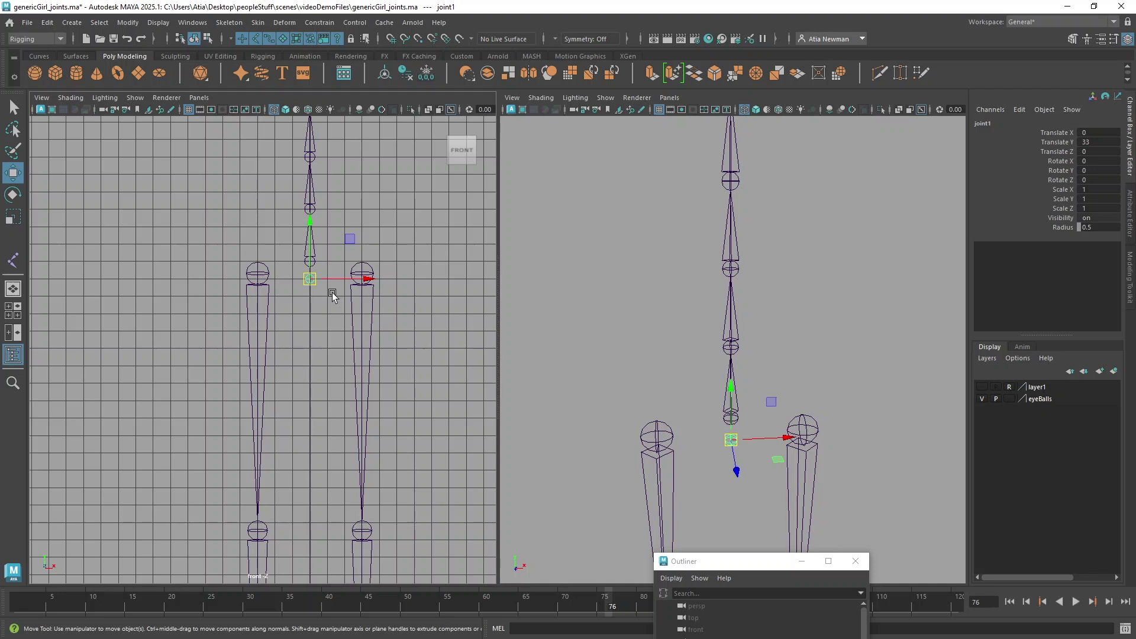
pyautogui.moveTo(310, 280); pyautogui.dragTo(310, 271)
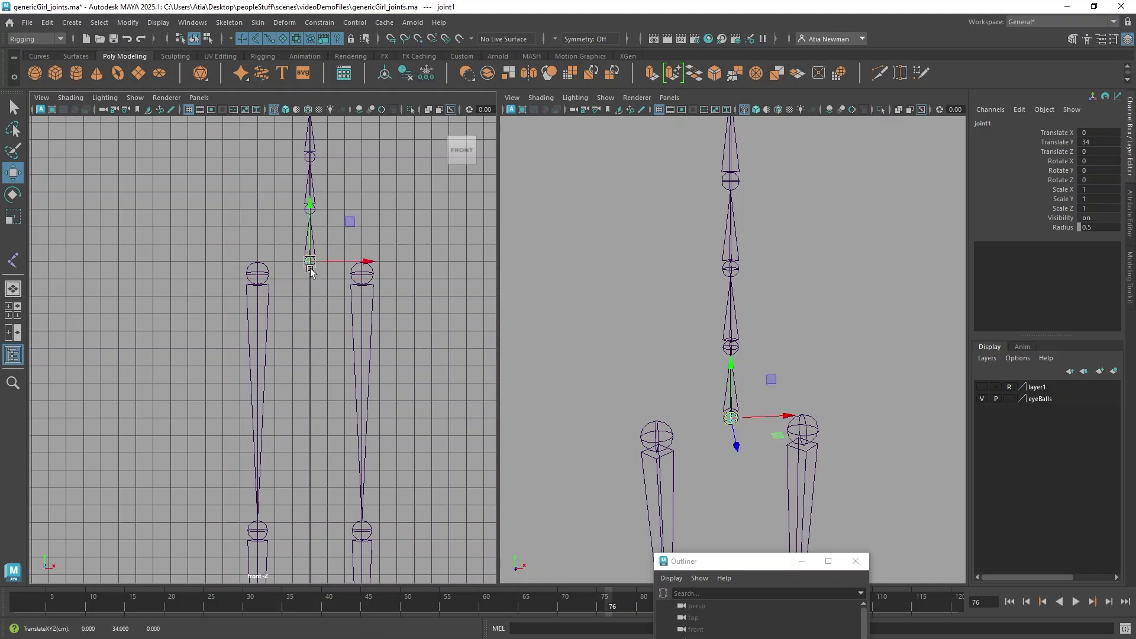
# Set the new joint's radius to 1.8 and rename it hotRot
pyautogui.click(1062, 228)
pyautogui.moveTo(777, 261); pyautogui.dragTo(786, 261, button='middle')
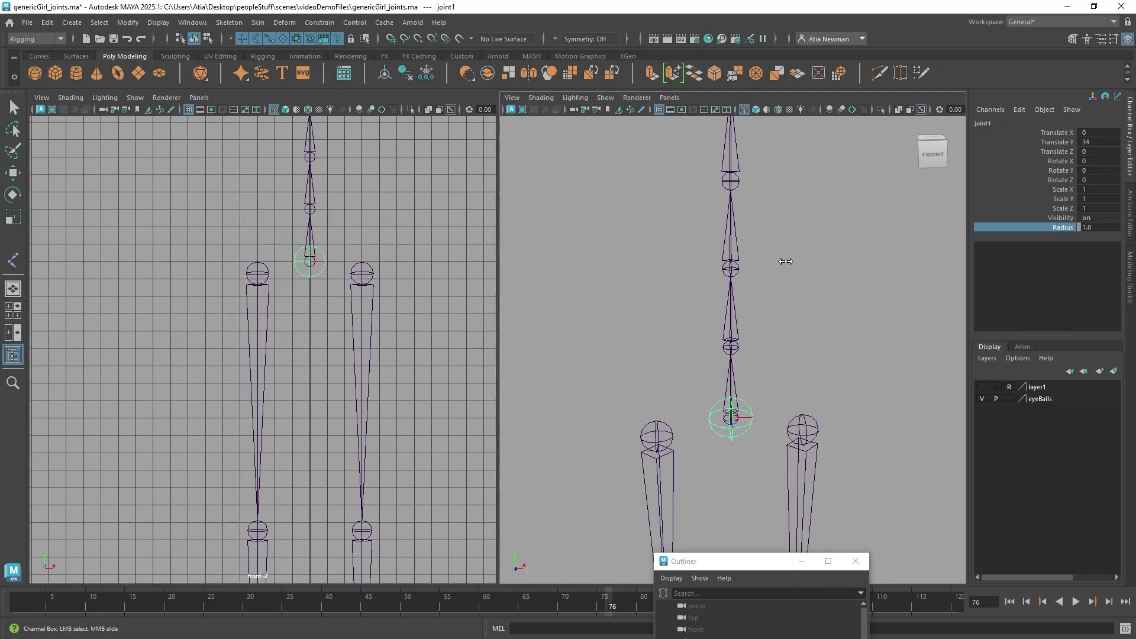
pyautogui.click(985, 124)
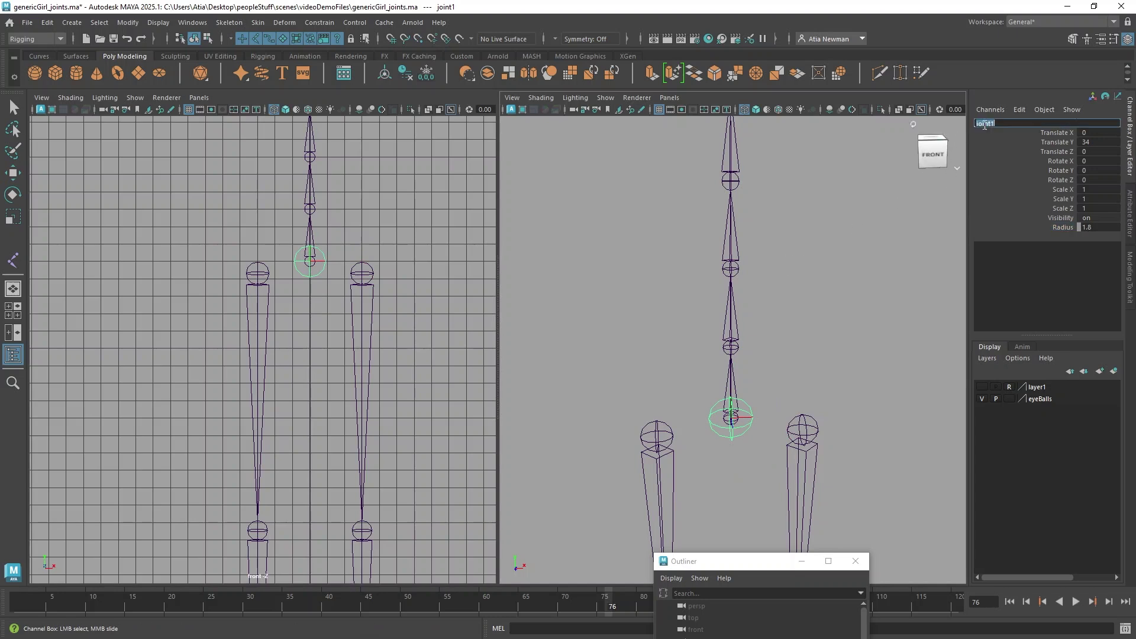
pyautogui.write('hotRot')
pyautogui.press('Return')
pyautogui.press('w')
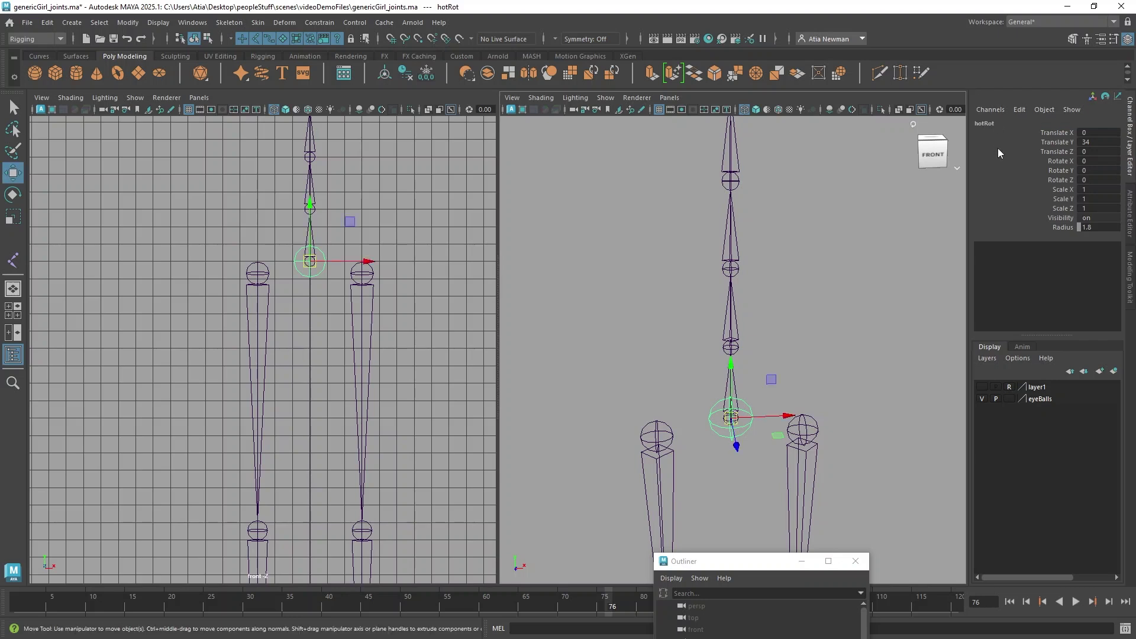
# Rename the root joint at the spine's base hipRot
pyautogui.click(990, 124)
pyautogui.write('h')
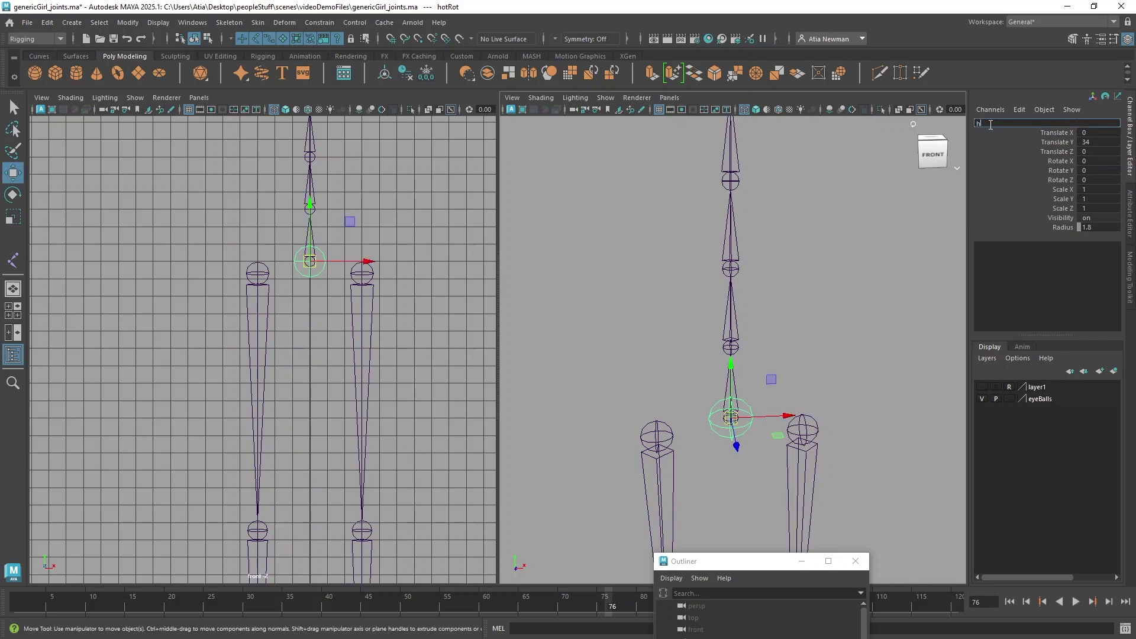
pyautogui.write('ipRot')
pyautogui.press('Return')
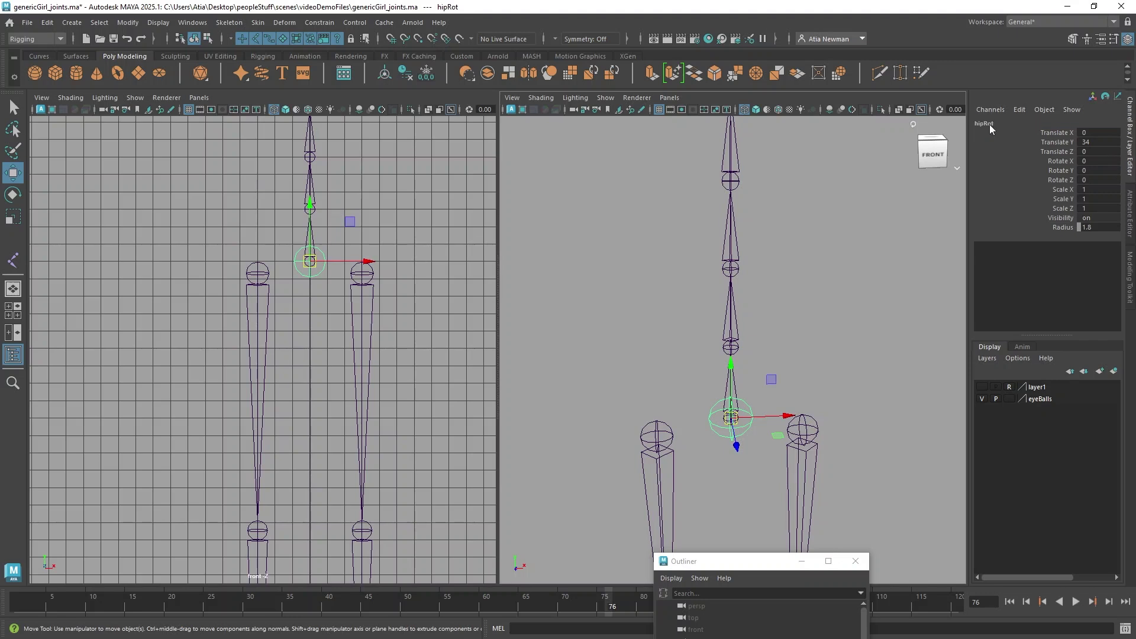
# Parent the L_hipJnt and R_hipJnt leg chains under the hipRot joint
pyautogui.click(810, 431)
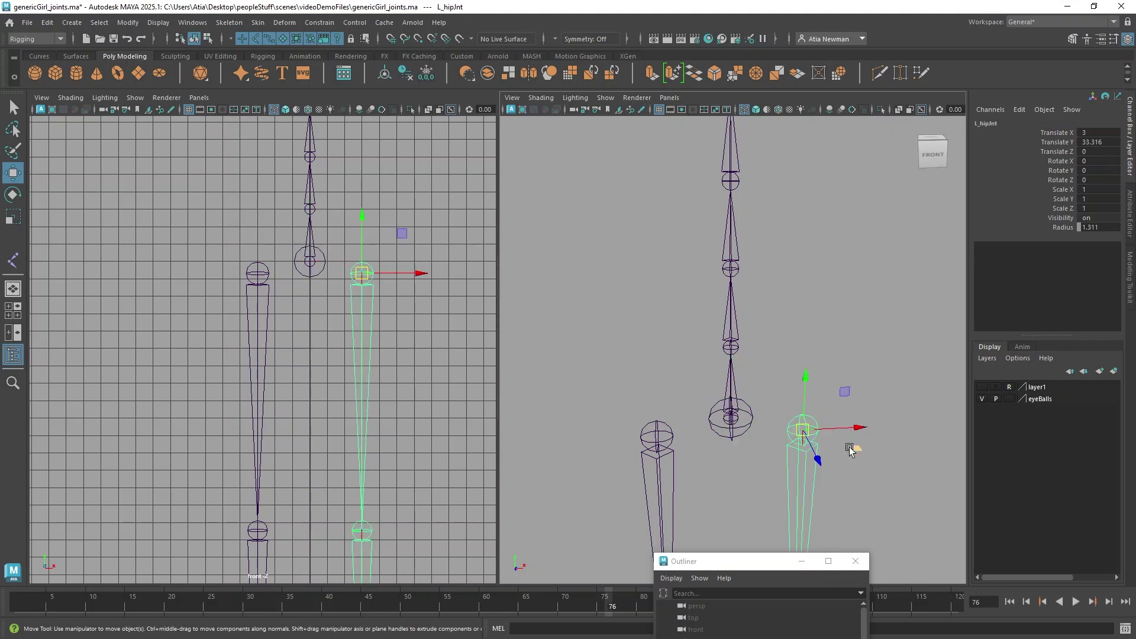
pyautogui.click(656, 439)
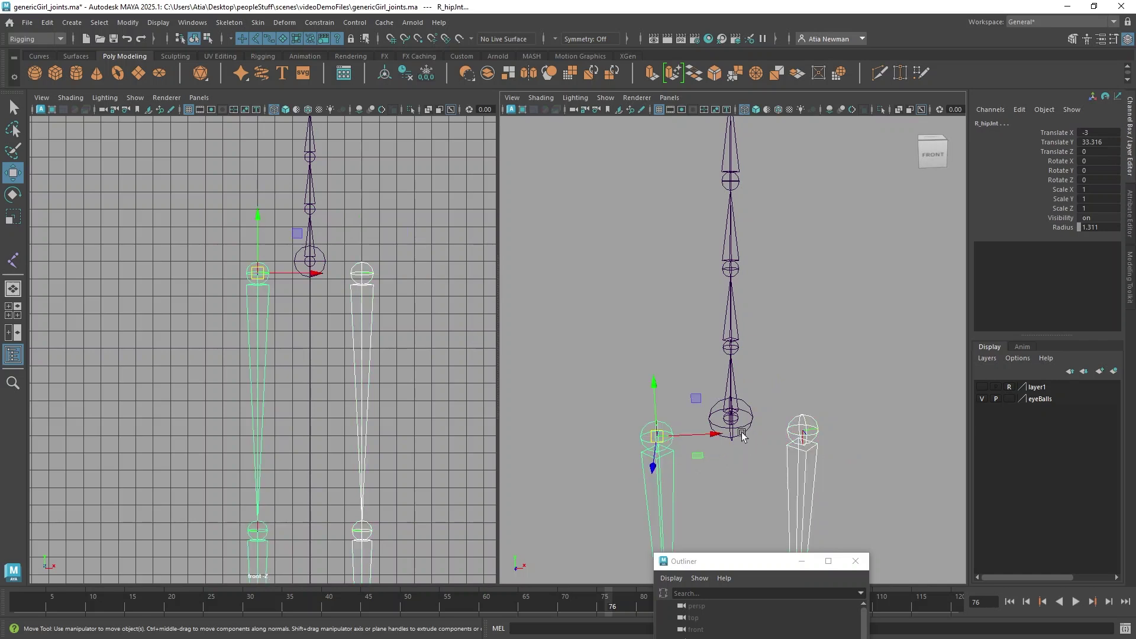
pyautogui.click(743, 436)
pyautogui.press('p')
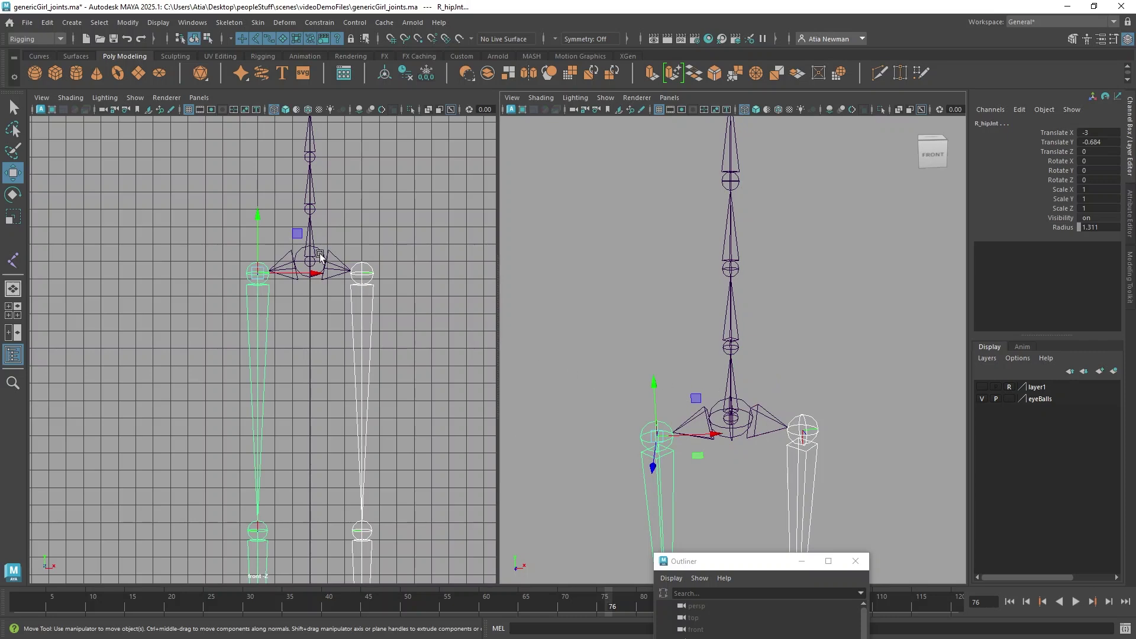
# Parent the L_shoulderJnt arm chain under the end joint of the left clavicle chain
pyautogui.scroll(-4, 862, 277)
pyautogui.scroll(3, 777, 320)
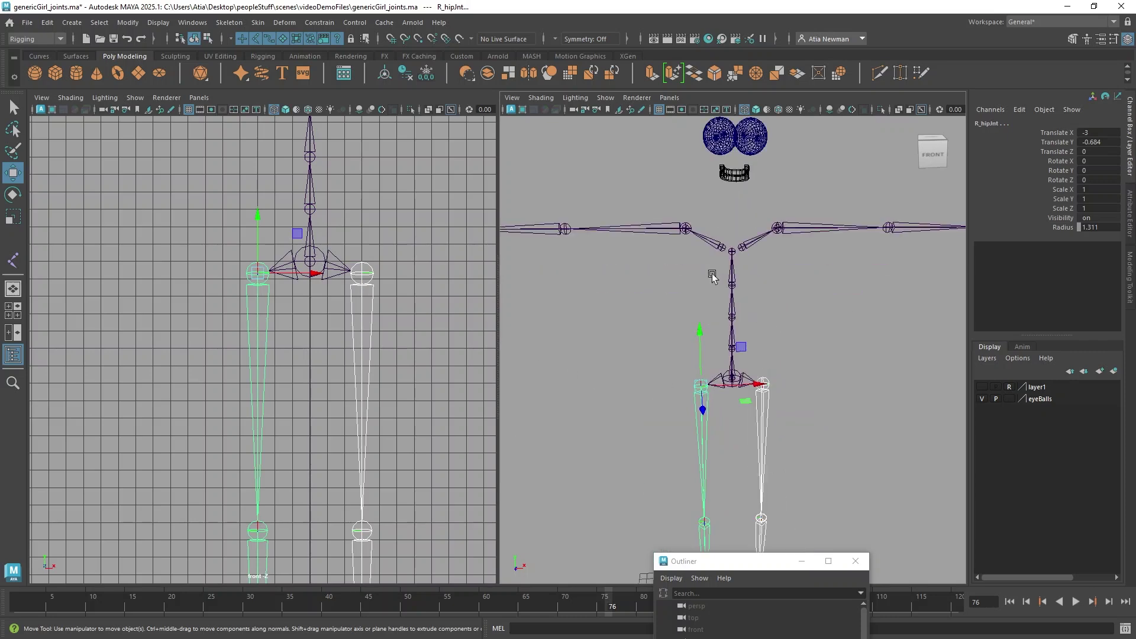
pyautogui.keyDown('alt'); pyautogui.moveTo(713, 276); pyautogui.dragTo(680, 329, button='middle'); pyautogui.keyUp('alt')
pyautogui.scroll(5, 681, 330)
pyautogui.keyDown('alt'); pyautogui.moveTo(673, 275); pyautogui.dragTo(766, 413, button='middle'); pyautogui.keyUp('alt')
pyautogui.click(802, 492)
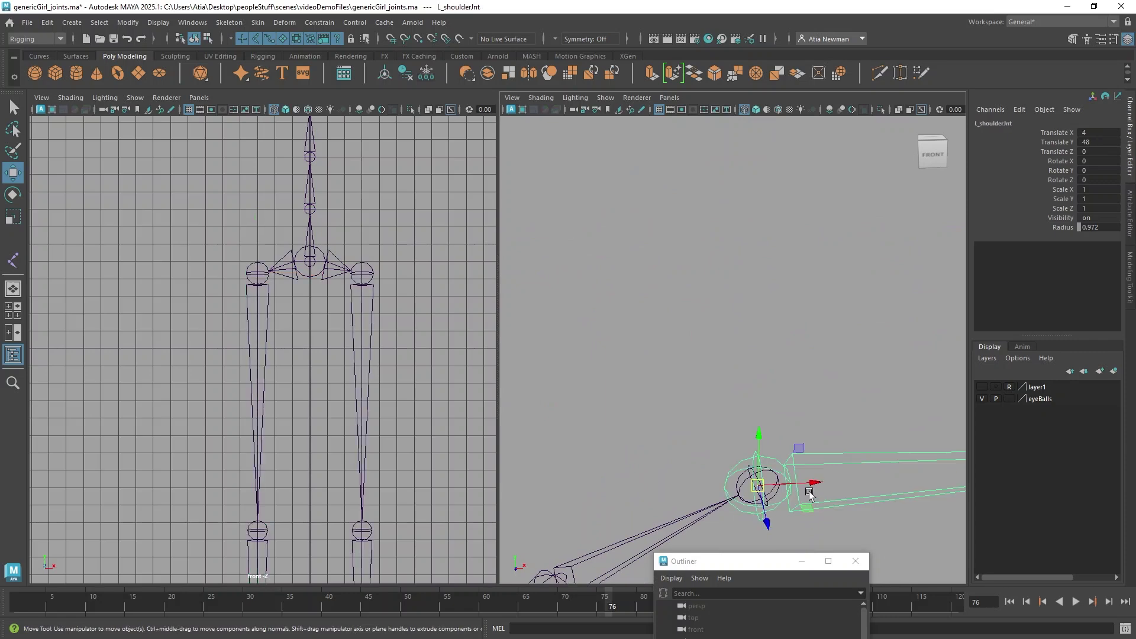
pyautogui.press('q')
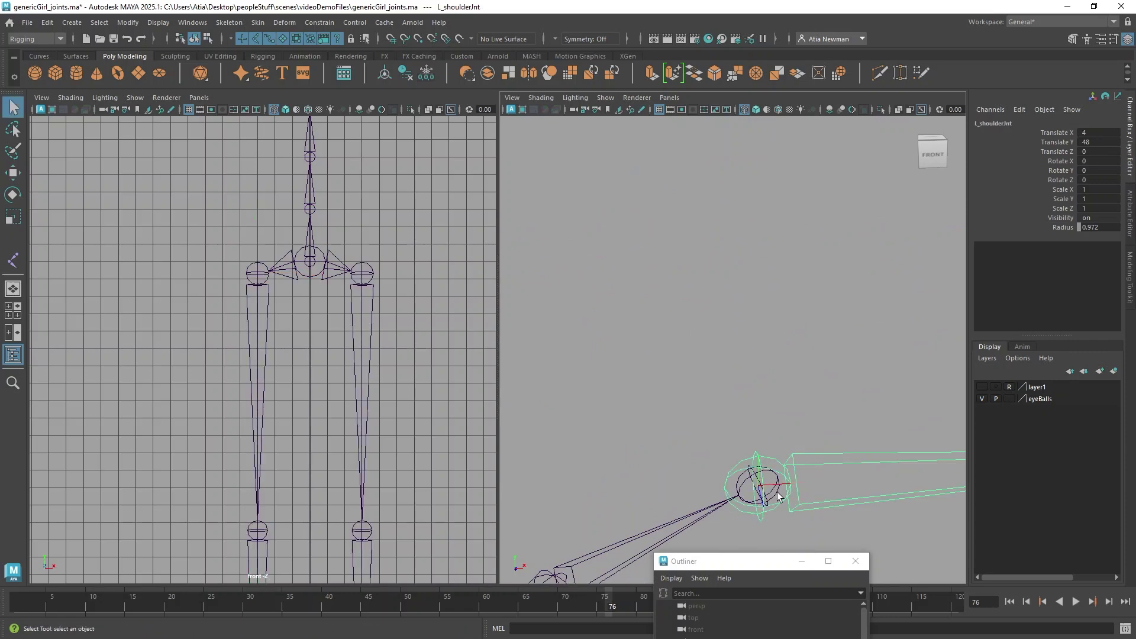
pyautogui.click(778, 496)
pyautogui.click(778, 493)
# Parent the R_shoulderJnt arm chain under the end joint of the right clavicle chain
pyautogui.scroll(-8, 772, 481)
pyautogui.keyDown('alt'); pyautogui.moveTo(617, 380); pyautogui.dragTo(603, 329, button='middle'); pyautogui.keyUp('alt')
pyautogui.scroll(8, 790, 363)
pyautogui.click(606, 284)
pyautogui.click(610, 273)
pyautogui.press('Down')
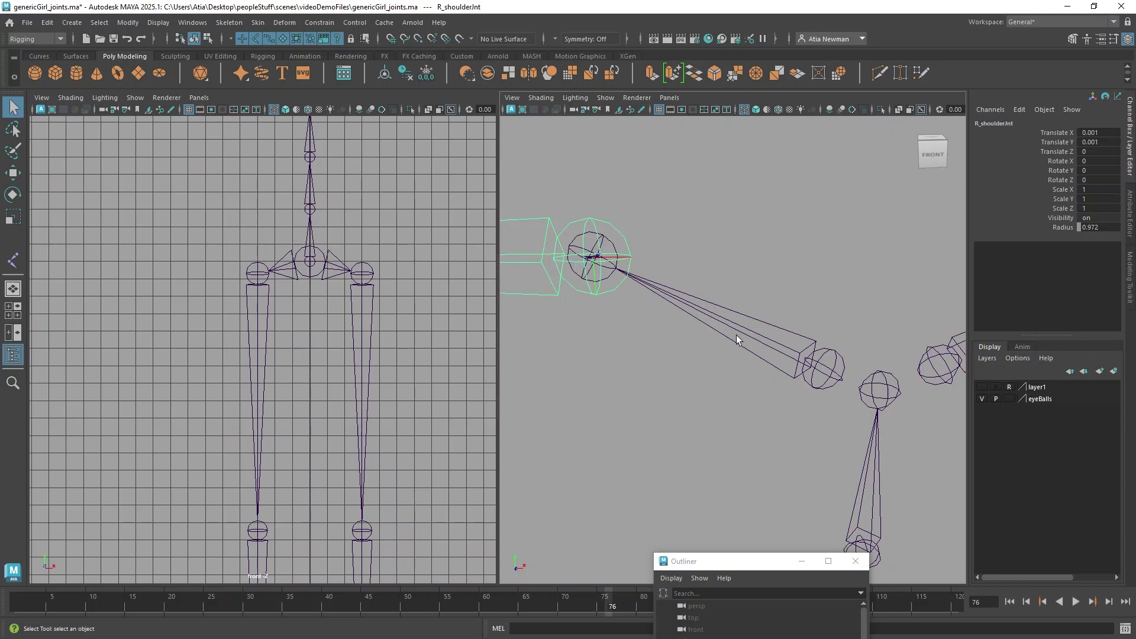
# Parent both clavicle chains, R_clavJnt_00 and L_clavJnt_00, under the top spine joint spineJnt_05
pyautogui.scroll(-4, 763, 368)
pyautogui.click(756, 357)
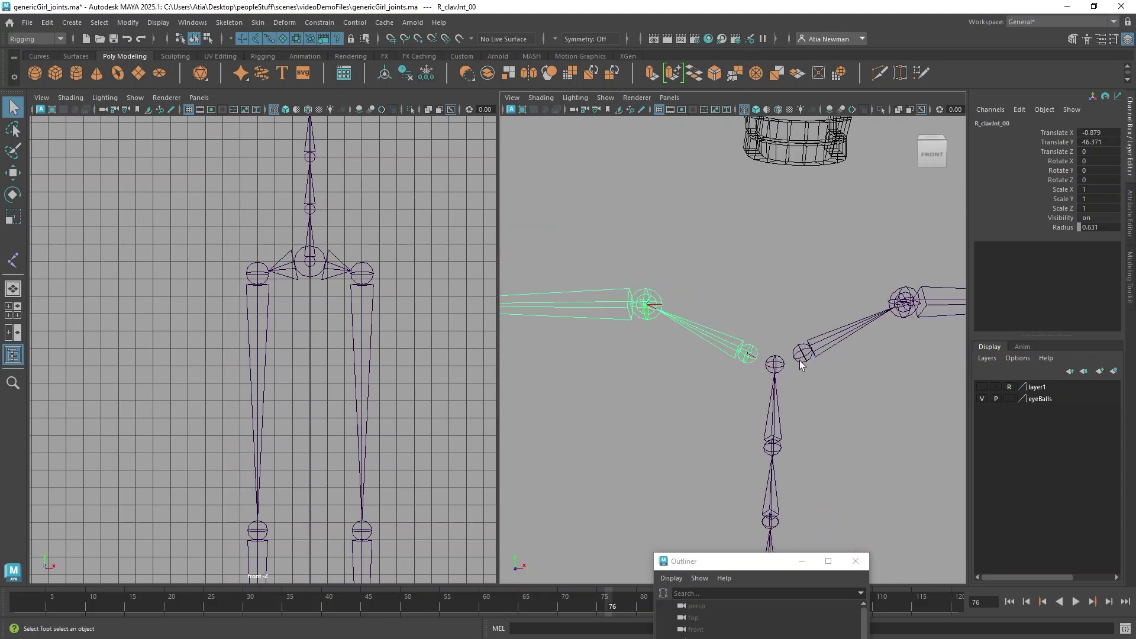
pyautogui.keyDown('shift'); pyautogui.click(798, 359); pyautogui.keyUp('shift')
pyautogui.keyDown('shift'); pyautogui.click(781, 367); pyautogui.keyUp('shift')
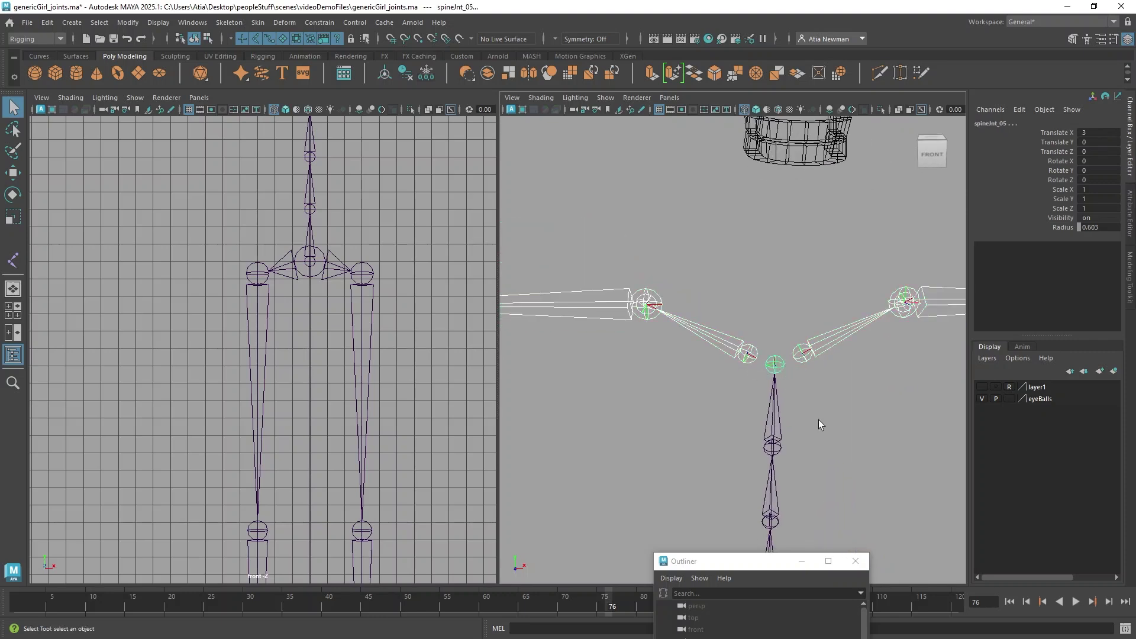
pyautogui.press('p')
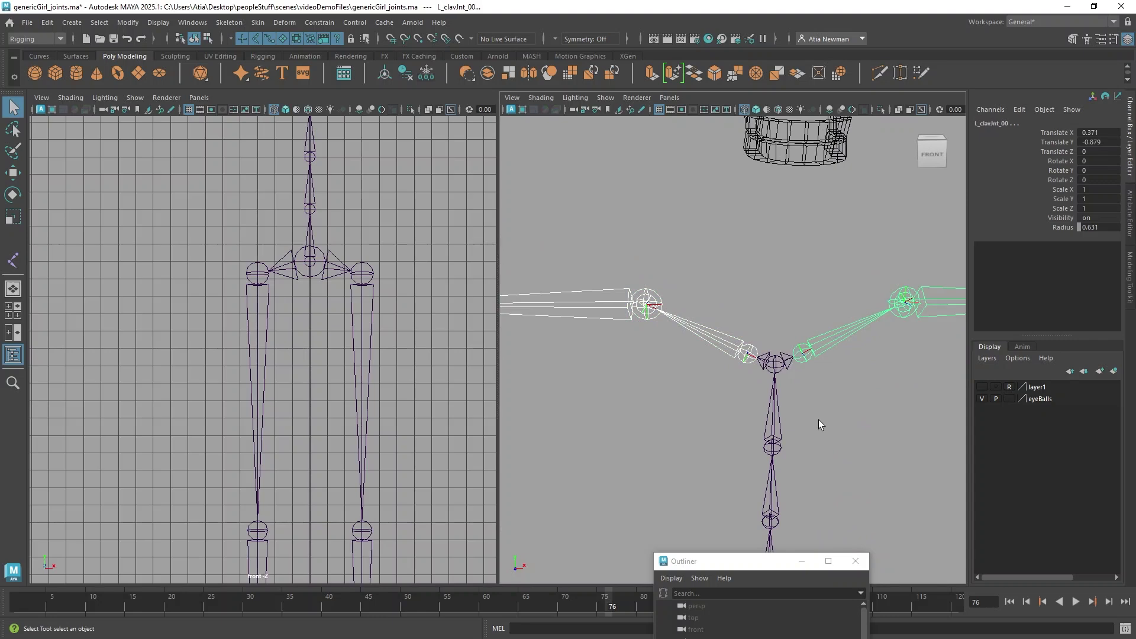
# Parent hipRot under spineJnt_01 so the legs belong to the spine hierarchy
pyautogui.click(308, 272)
pyautogui.click(307, 237)
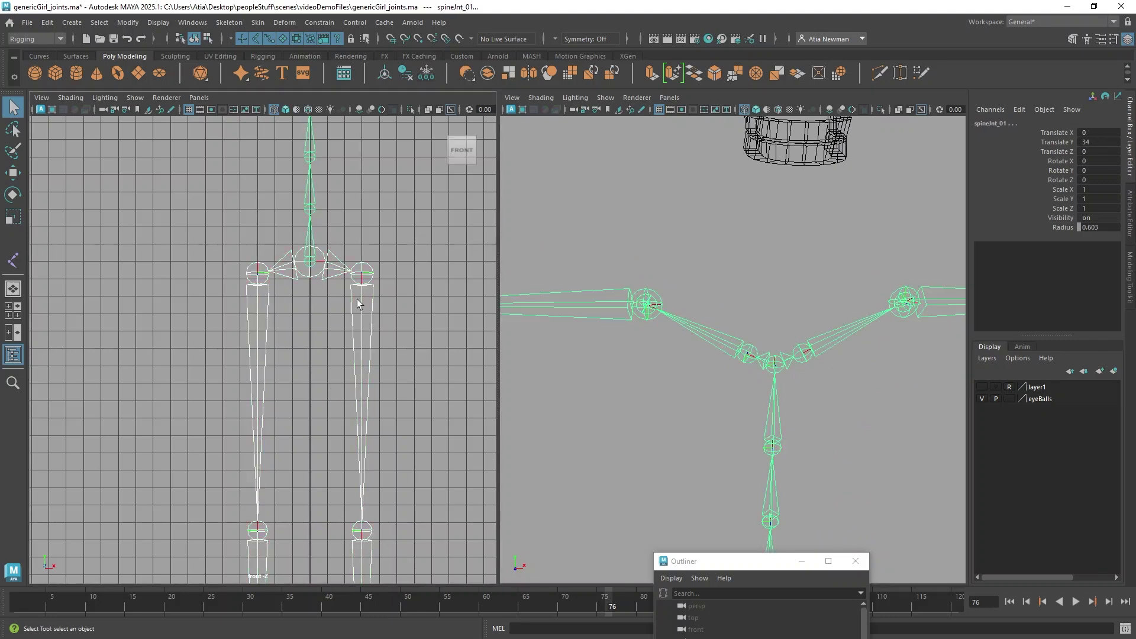
pyautogui.press('f')
pyautogui.press('w')
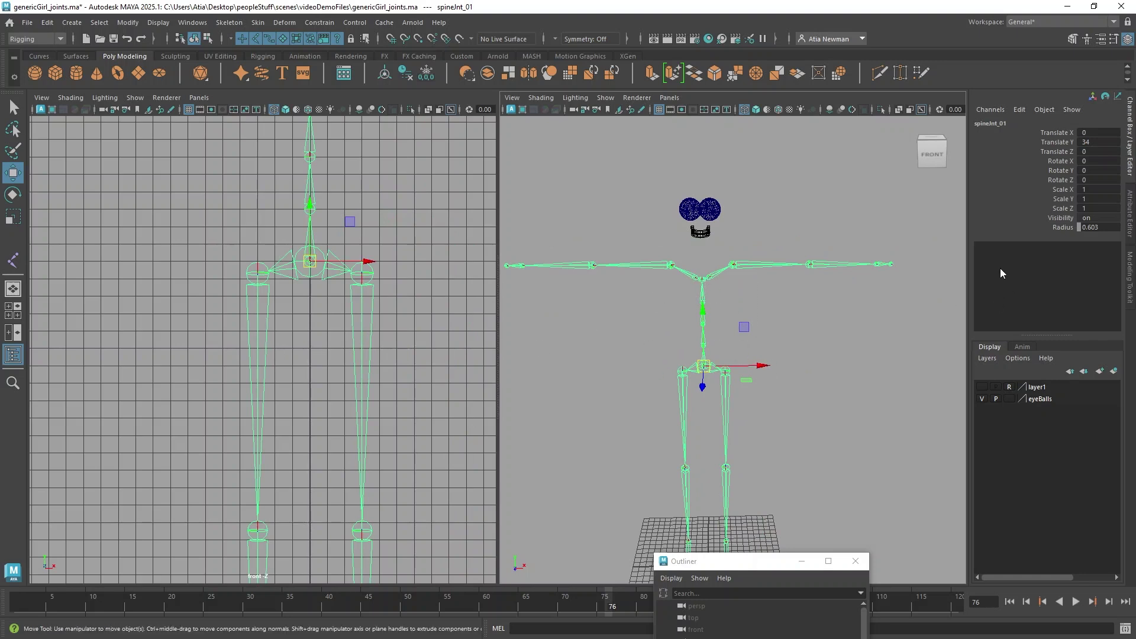
# Show the layer1 body mesh and switch the front view to a side view of the head and neck
pyautogui.scroll(-5, 765, 353)
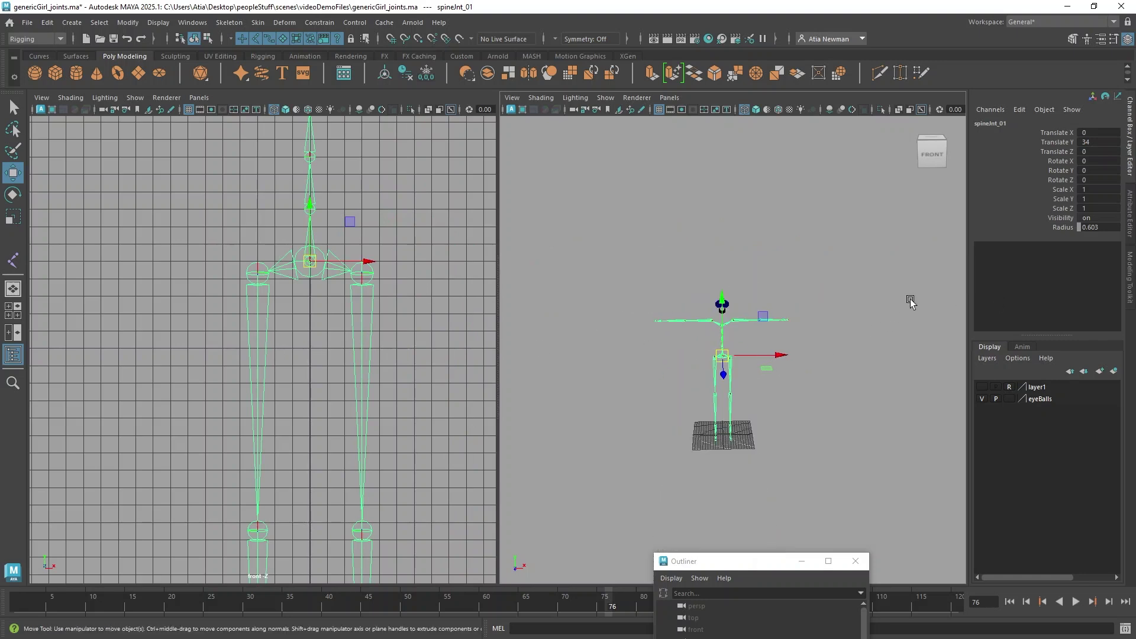
pyautogui.click(983, 387)
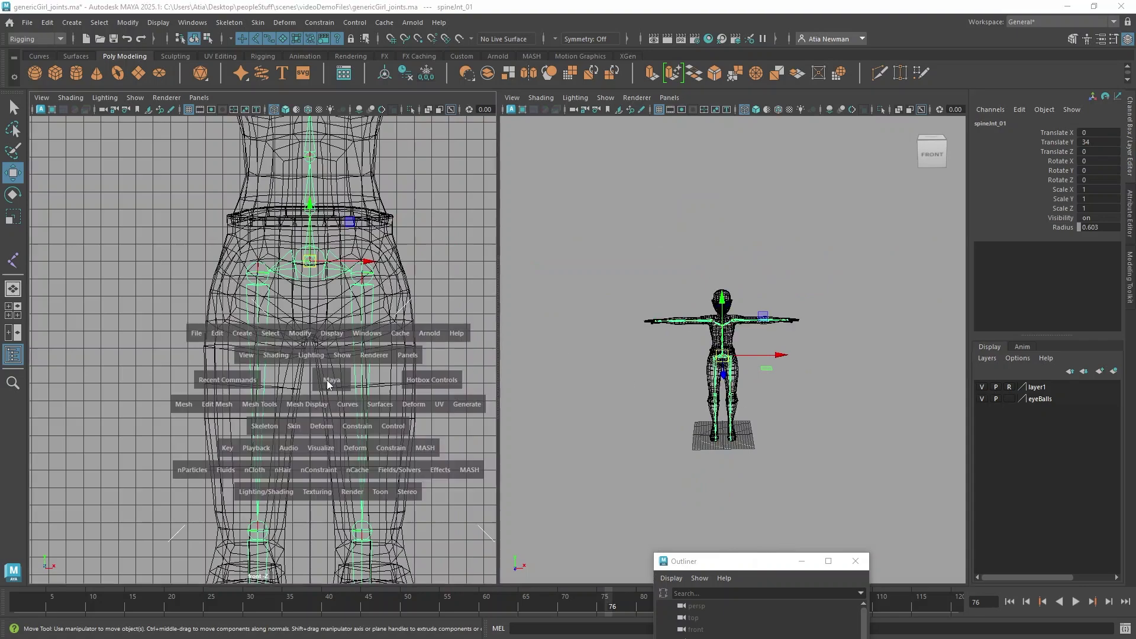
pyautogui.press('space')
pyautogui.moveTo(327, 380); pyautogui.dragTo(376, 383)
pyautogui.keyDown('alt'); pyautogui.moveTo(294, 204); pyautogui.dragTo(324, 544, button='middle'); pyautogui.keyUp('alt')
pyautogui.scroll(3, 322, 435)
pyautogui.scroll(5, 322, 434)
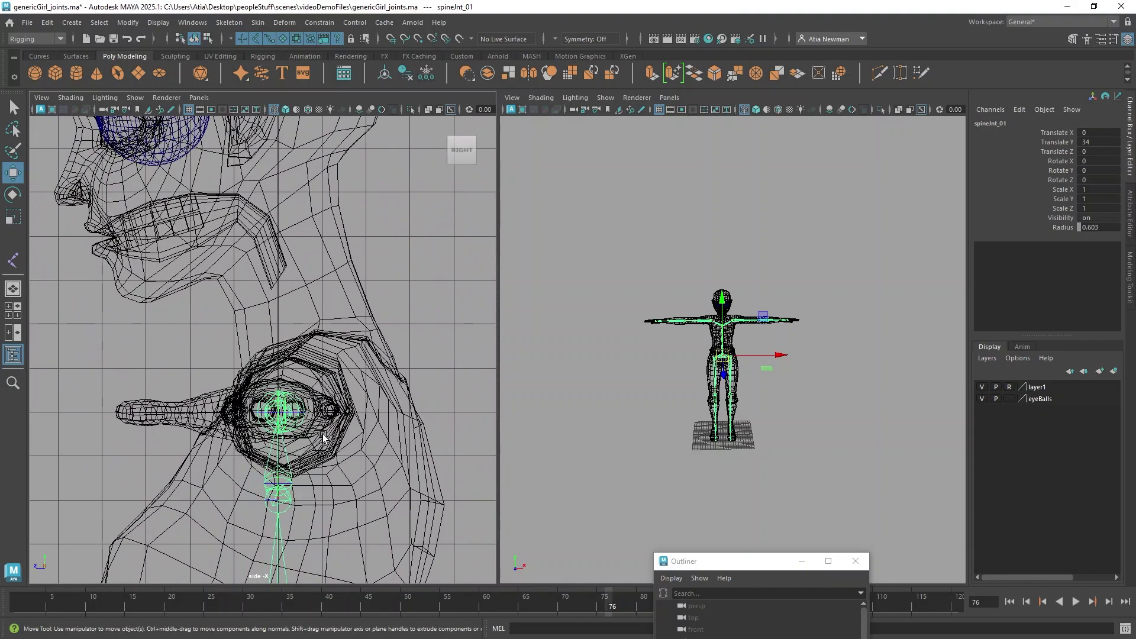
pyautogui.scroll(-4, 322, 435)
pyautogui.scroll(-2, 322, 434)
pyautogui.scroll(-2, 310, 421)
pyautogui.keyDown('alt'); pyautogui.moveTo(310, 421); pyautogui.dragTo(316, 432, button='middle'); pyautogui.keyUp('alt')
# Draw a five-joint chain in the side view from the neck base through the neck and head to the top of the skull
pyautogui.press('y')
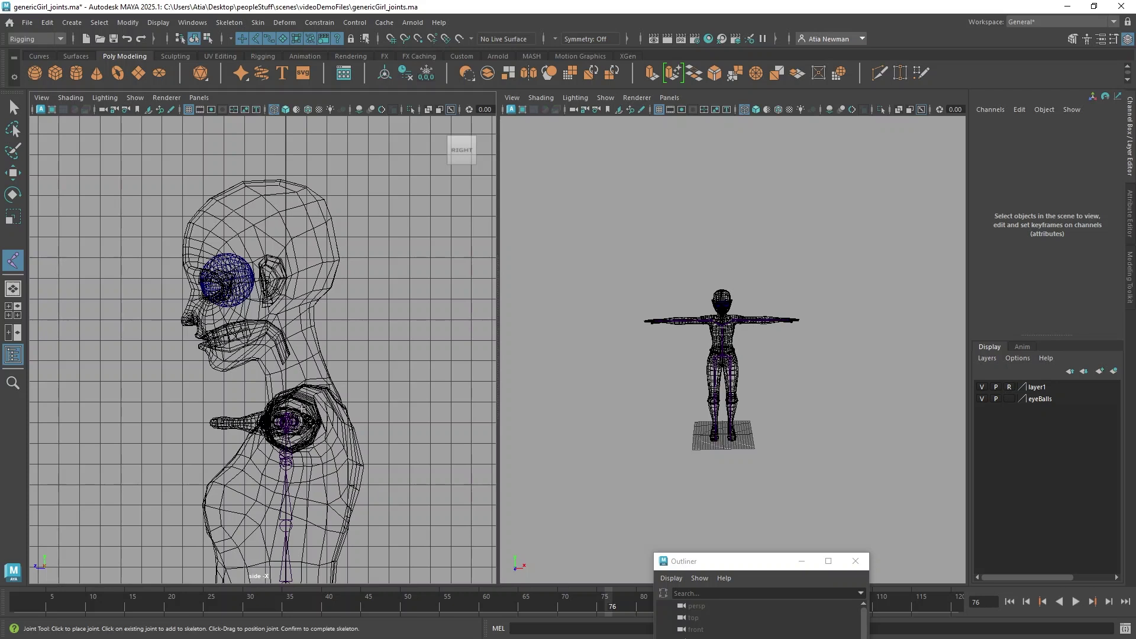
pyautogui.click(303, 408)
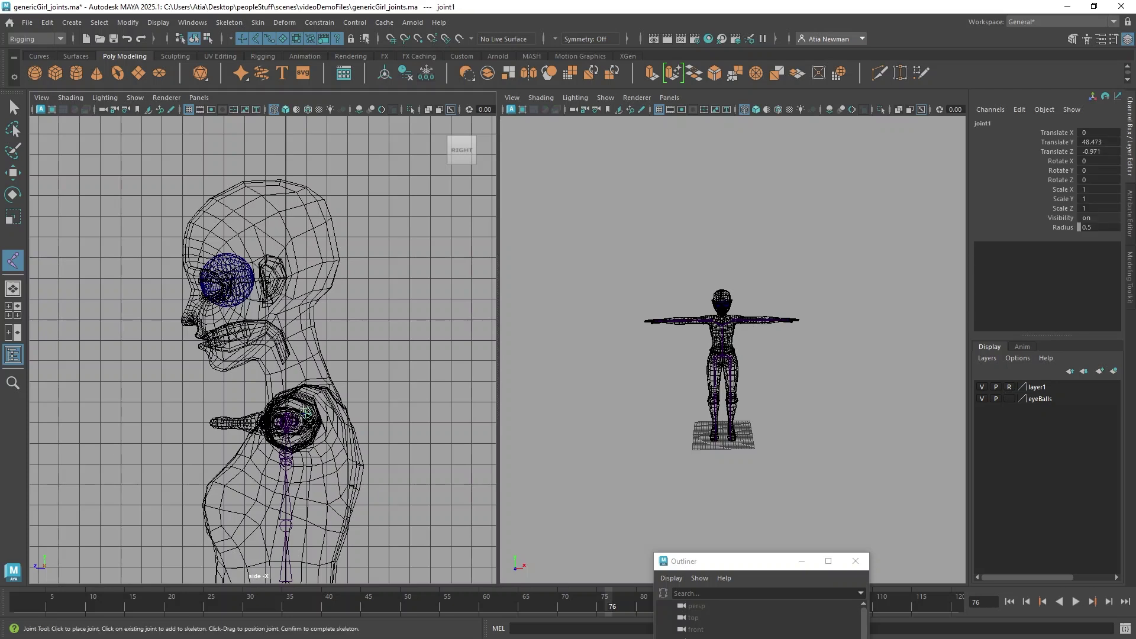
pyautogui.click(290, 369)
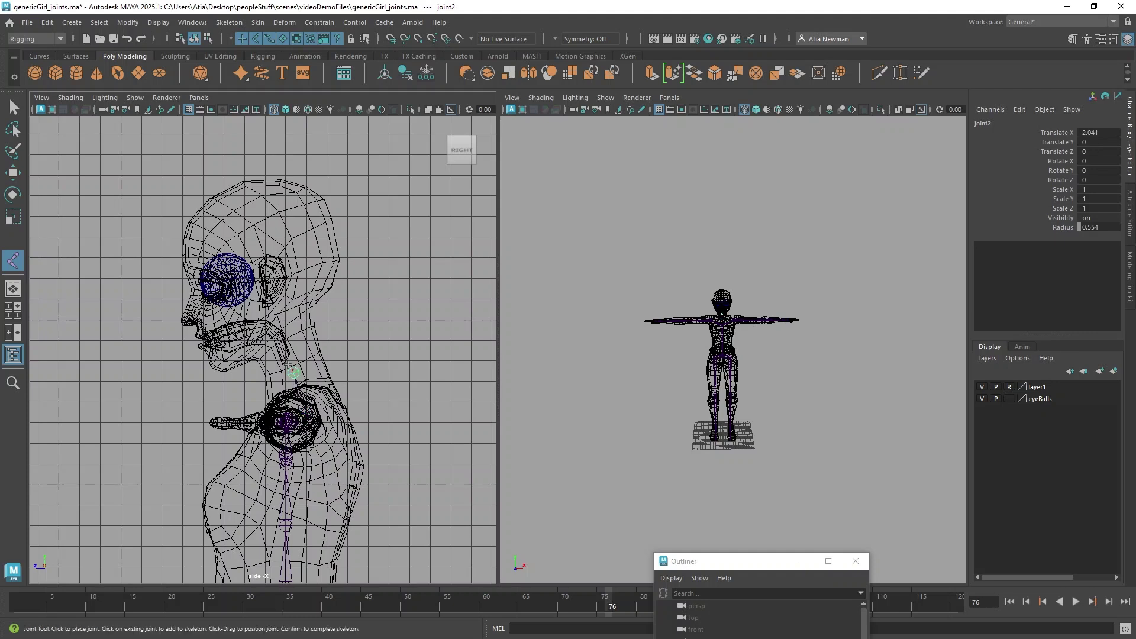
pyautogui.click(278, 335)
pyautogui.click(265, 274)
pyautogui.click(247, 185)
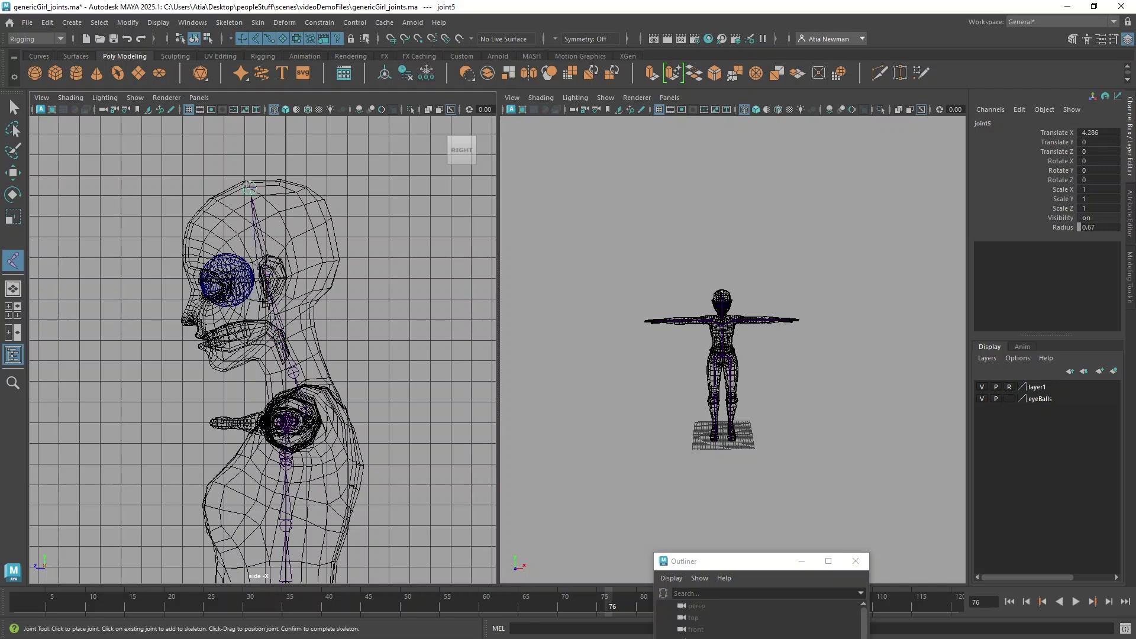
pyautogui.press('w')
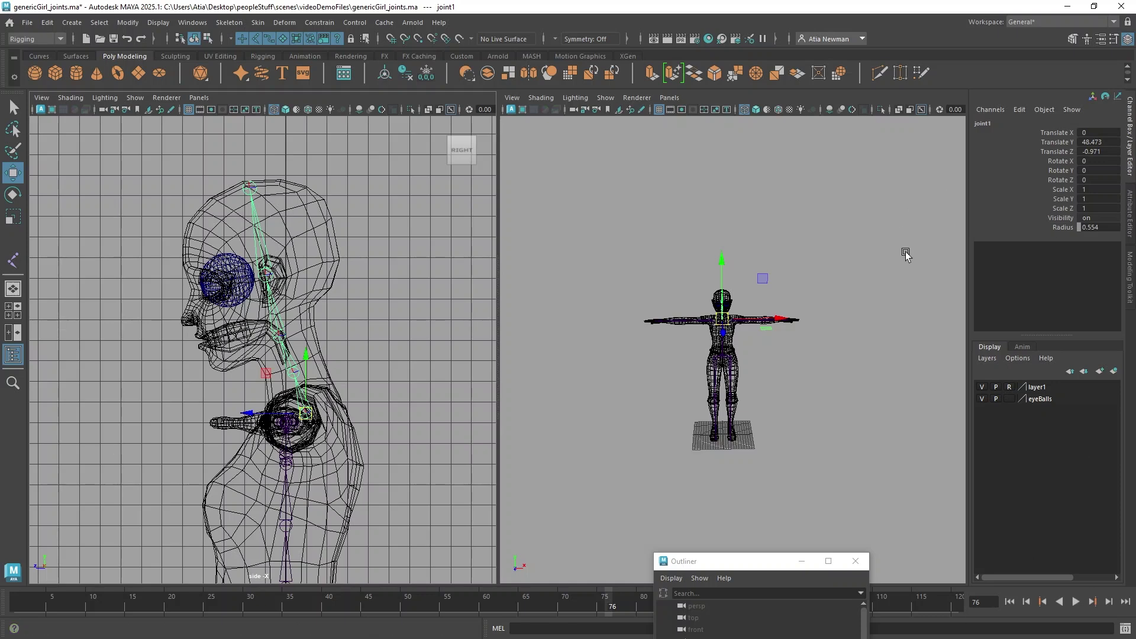
# Rename the root joint of the new neck chain neckBaseJnt
pyautogui.moveTo(713, 561); pyautogui.dragTo(415, 138)
pyautogui.click(373, 347)
pyautogui.press('f')
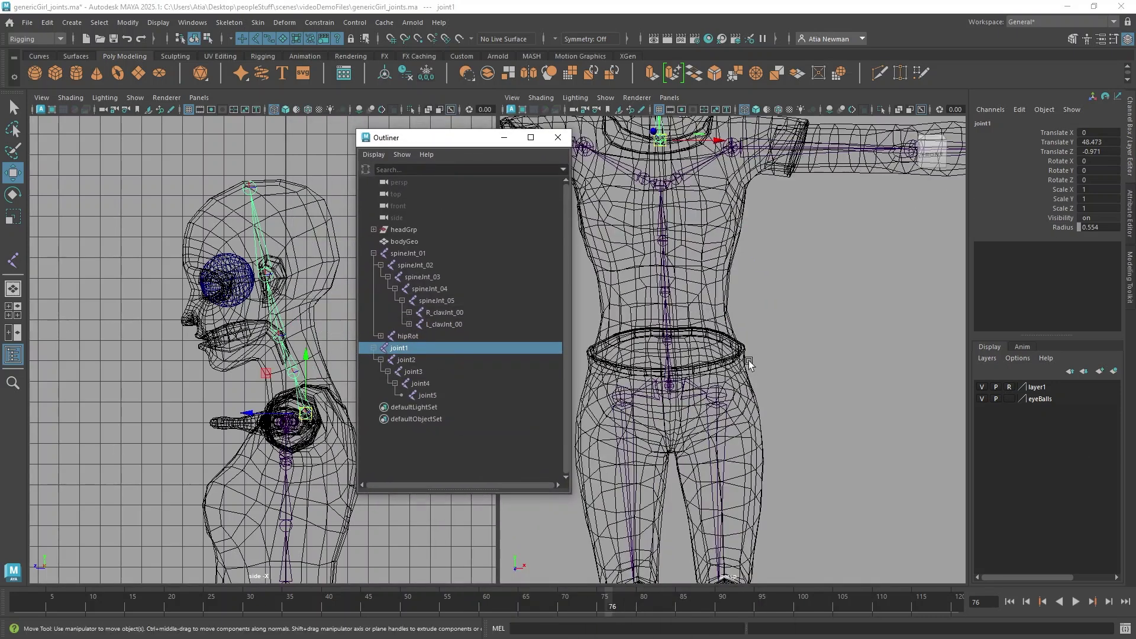
pyautogui.click(983, 123)
pyautogui.write('nea')
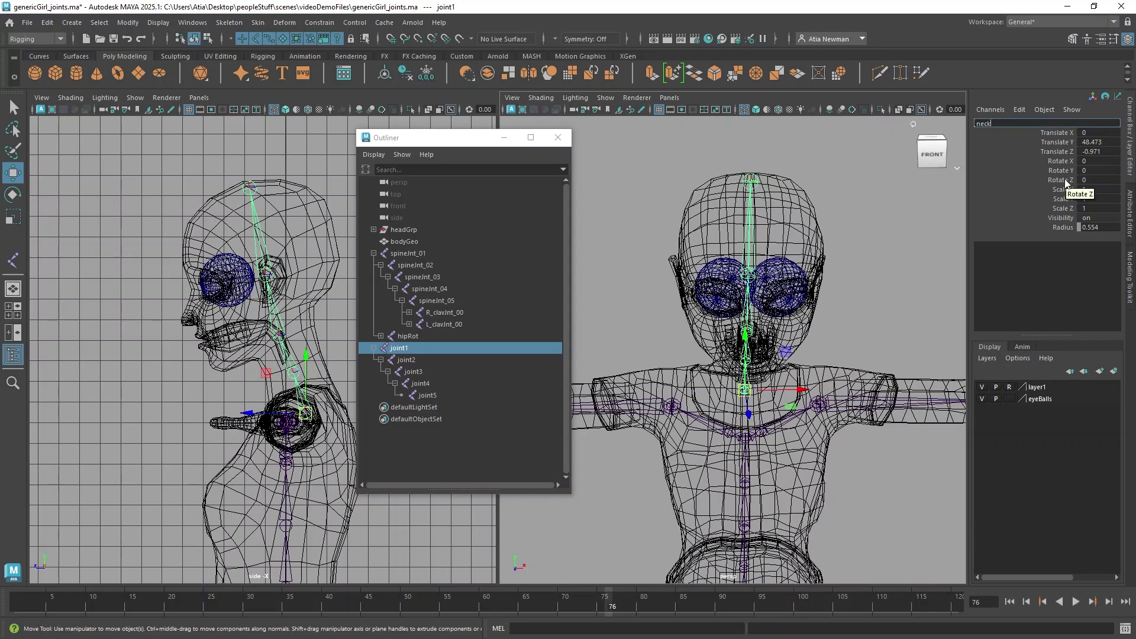
pyautogui.press('Return')
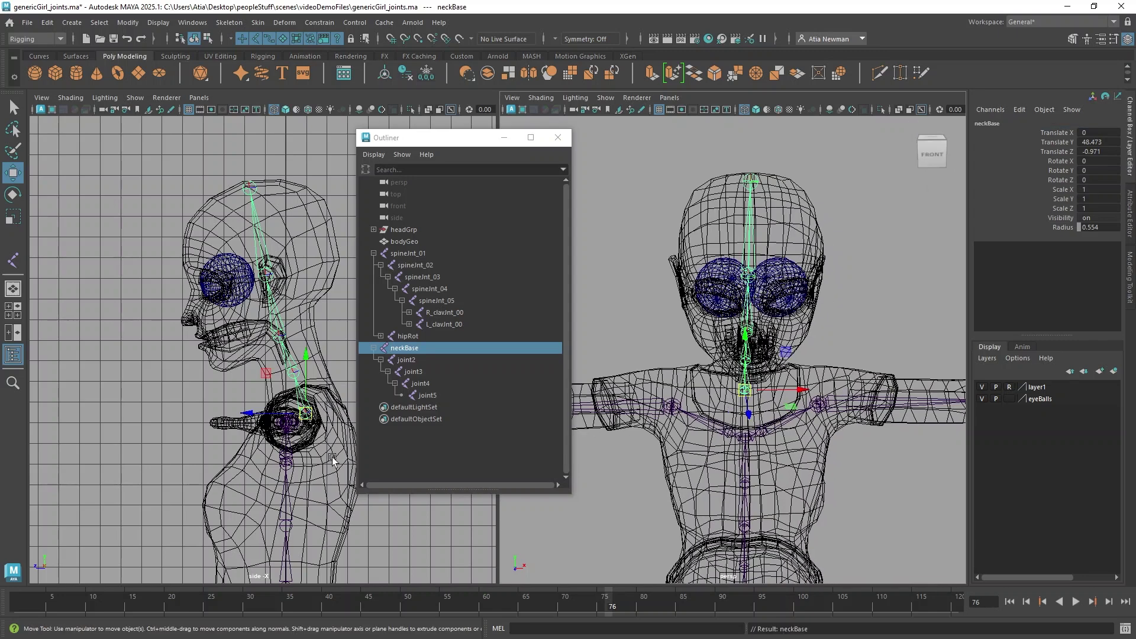
pyautogui.doubleClick(419, 348)
pyautogui.write('Jnt')
pyautogui.press('Return')
# Rename the second and third joints of the neck chain neckJnt_01 and neckJnt_02
pyautogui.doubleClick(423, 359)
pyautogui.write('neckJnt_01')
pyautogui.press('Return')
pyautogui.doubleClick(421, 372)
pyautogui.write('neckJnt_02')
pyautogui.press('Return')
# Rename the last two joints of the neck chain headJnt and headTip
pyautogui.doubleClick(422, 384)
pyautogui.write('headJnt')
pyautogui.press('Return')
pyautogui.doubleClick(428, 395)
pyautogui.write('headTip')
pyautogui.press('Return')
pyautogui.moveTo(569, 494); pyautogui.dragTo(516, 474)
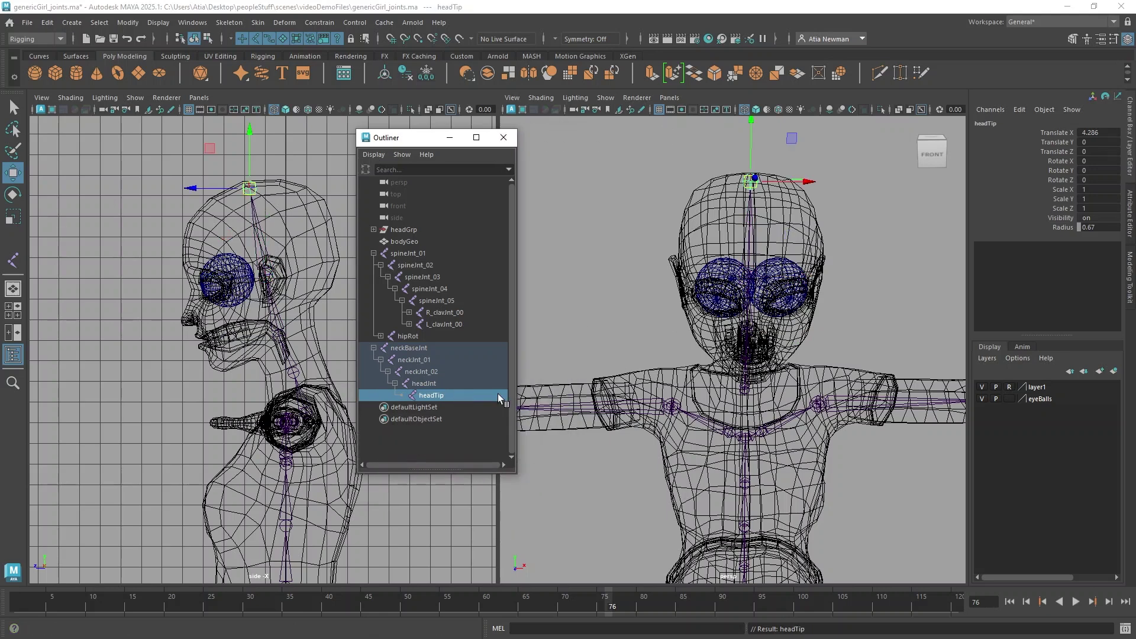
# Parent the neckBaseJnt chain under spineJnt_05
pyautogui.keyDown('alt'); pyautogui.moveTo(737, 425); pyautogui.dragTo(728, 395); pyautogui.keyUp('alt')
pyautogui.keyDown('alt'); pyautogui.moveTo(728, 395); pyautogui.dragTo(719, 305, button='middle'); pyautogui.keyUp('alt')
pyautogui.click(737, 308)
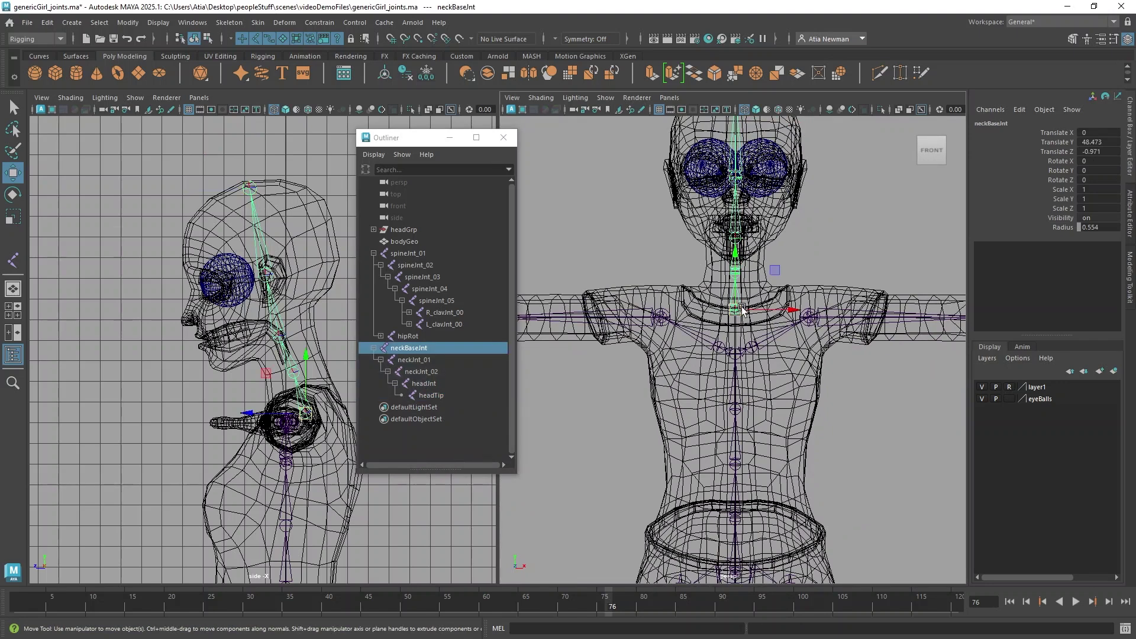
pyautogui.keyDown('shift'); pyautogui.click(734, 351); pyautogui.keyUp('shift')
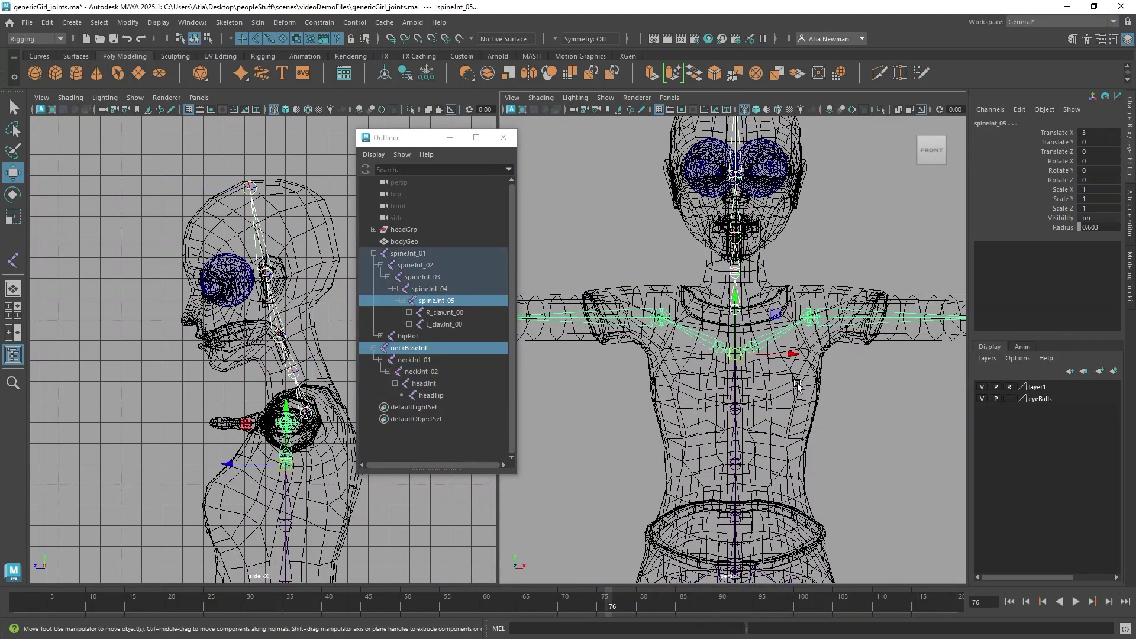
pyautogui.press('p')
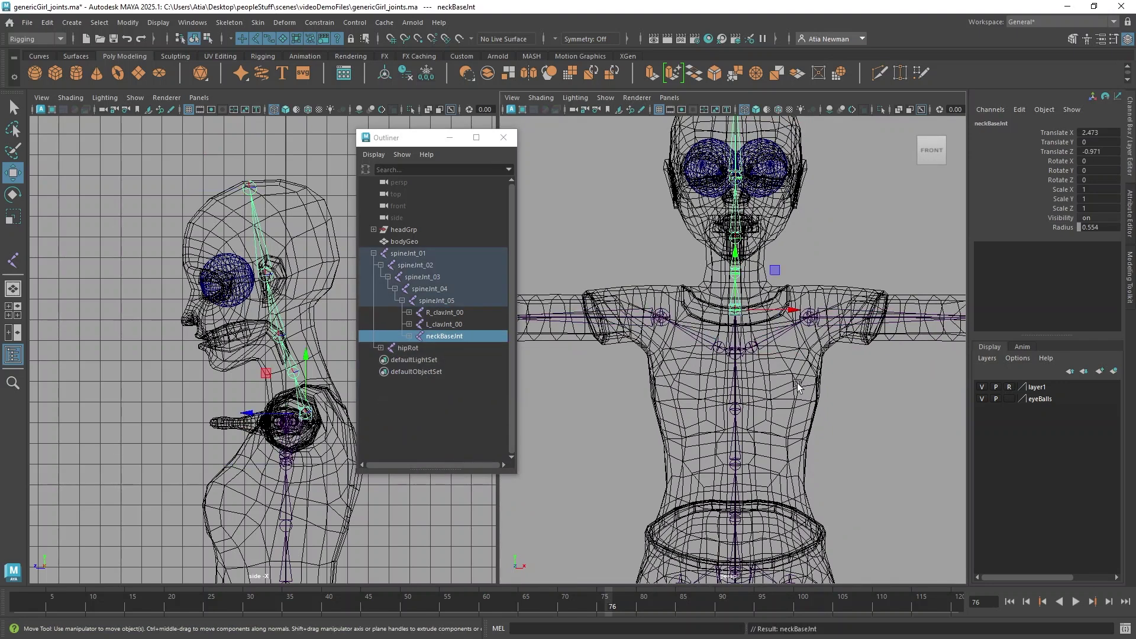
# Close the Outliner, set layer1 from reference to normal display, and shade the perspective view to show the skeleton inside the body
pyautogui.click(504, 138)
pyautogui.scroll(-5, 893, 501)
pyautogui.scroll(2, 956, 450)
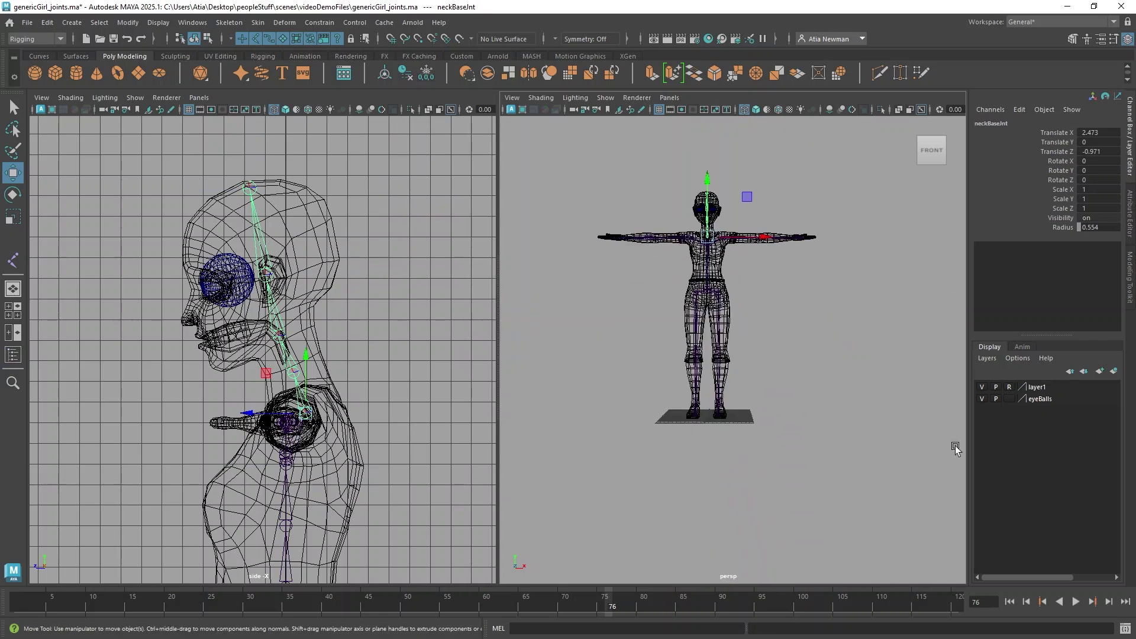
pyautogui.click(1009, 387)
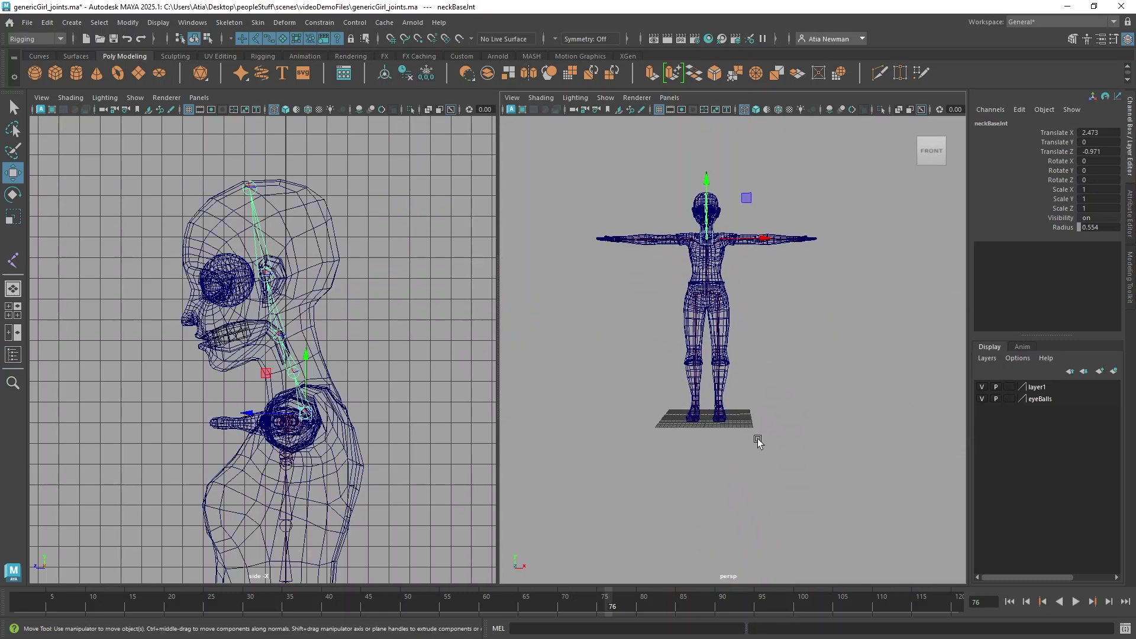
pyautogui.press('5')
pyautogui.moveTo(778, 464)
pyautogui.keyDown('alt'); pyautogui.mouseDown()
pyautogui.moveTo(733, 441)
pyautogui.moveTo(763, 439)
pyautogui.moveTo(809, 459)
pyautogui.moveTo(786, 468)
pyautogui.moveTo(837, 452)
pyautogui.moveTo(840, 426)
pyautogui.moveTo(799, 431)
pyautogui.moveTo(809, 432)
pyautogui.mouseUp(); pyautogui.keyUp('alt')
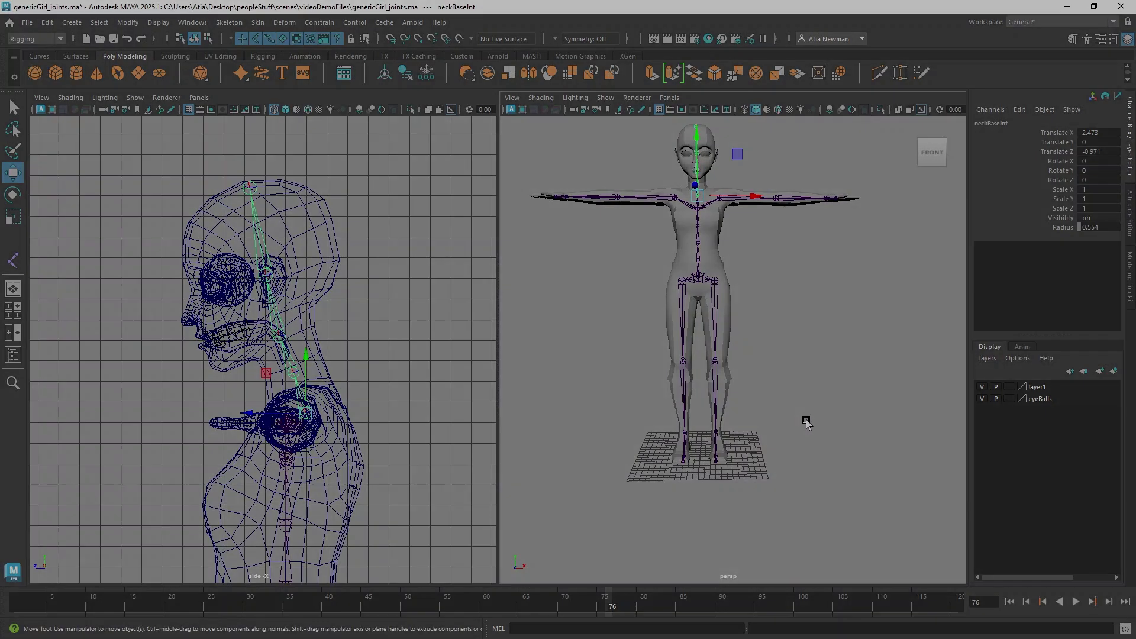